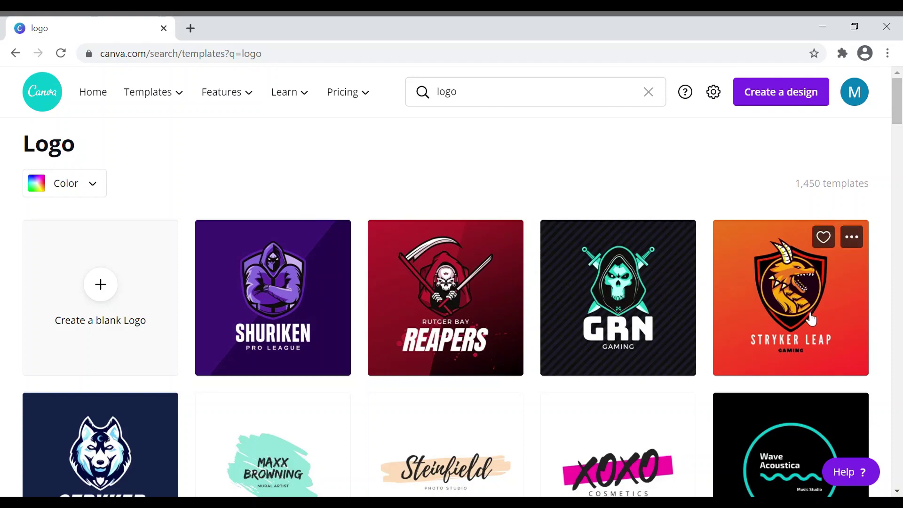
- Browse the logo template gallery for design ideas and return to its beginning
scroll(424, 282, "down", 3)
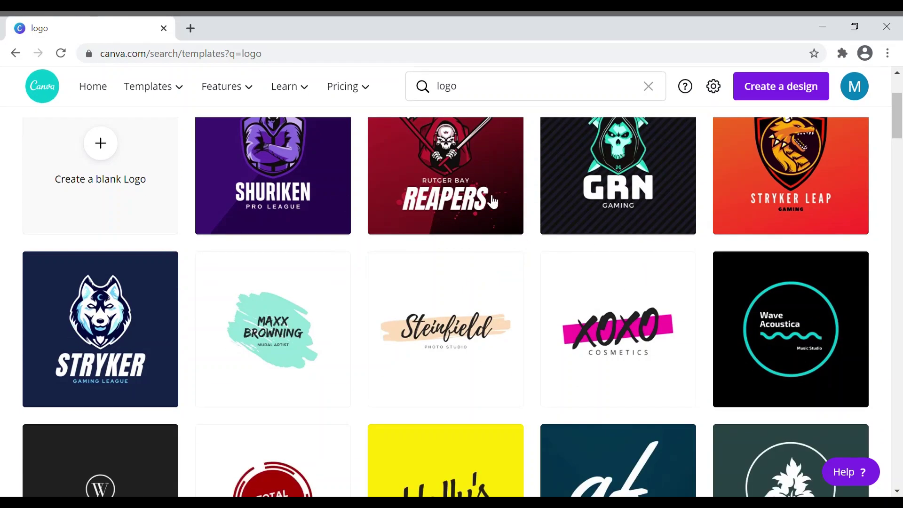
scroll(337, 335, "down", 4)
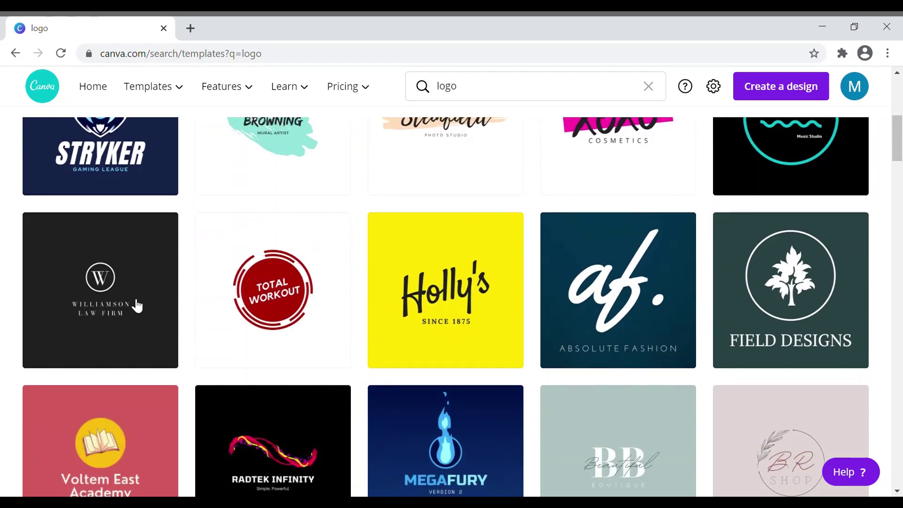
scroll(313, 325, "down", 7)
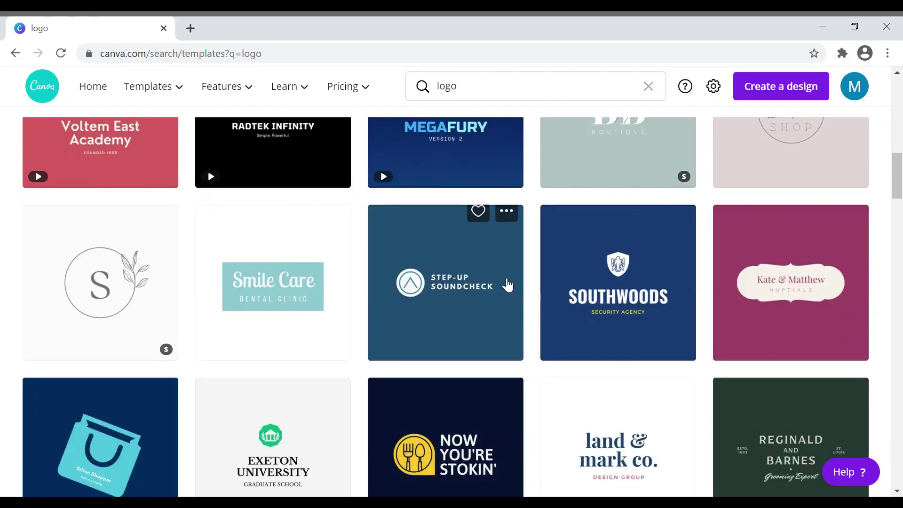
scroll(202, 319, "down", 5)
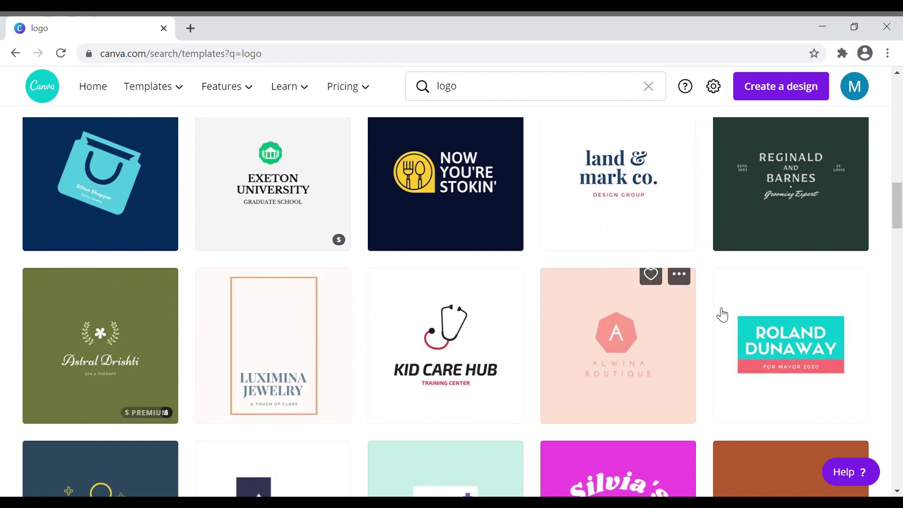
scroll(771, 341, "down", 12)
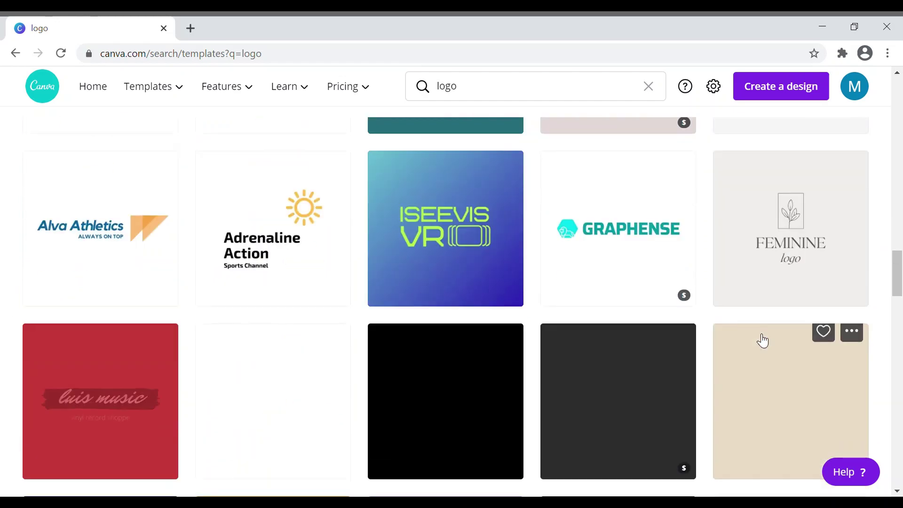
scroll(763, 340, "down", 17)
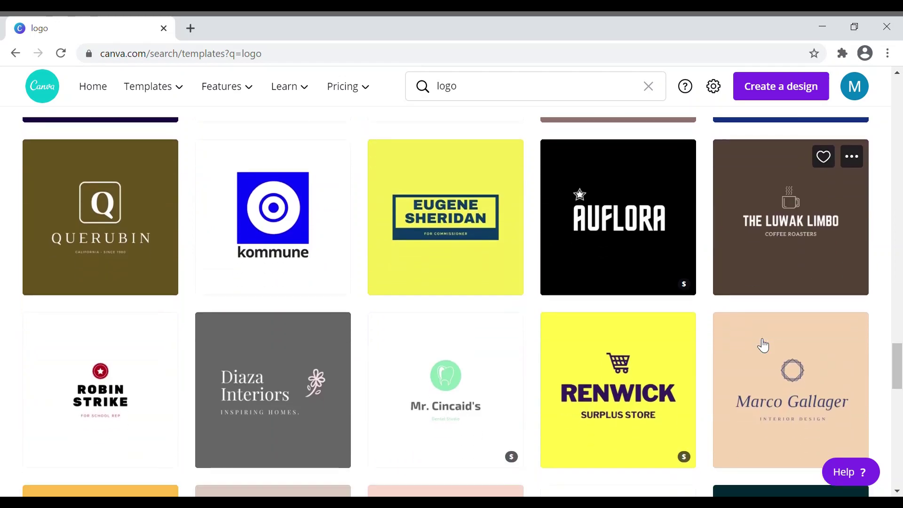
scroll(763, 345, "down", 13)
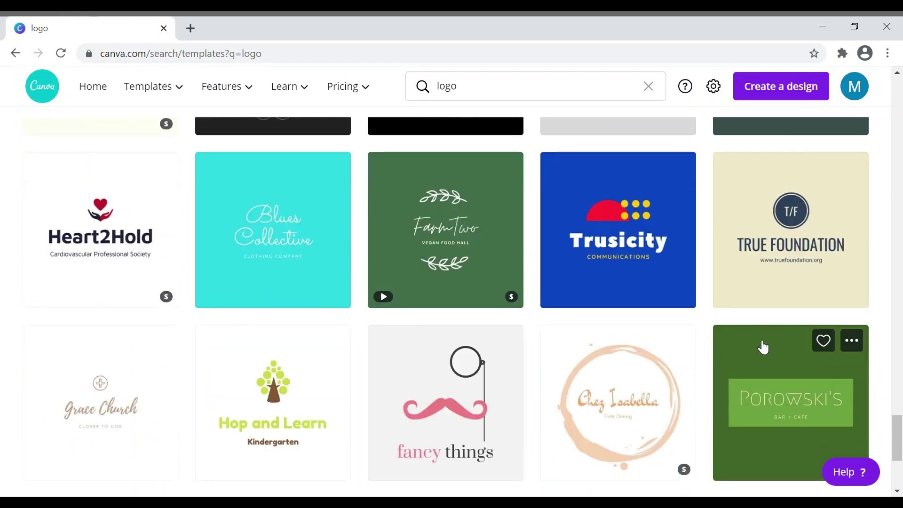
scroll(763, 348, "down", 11)
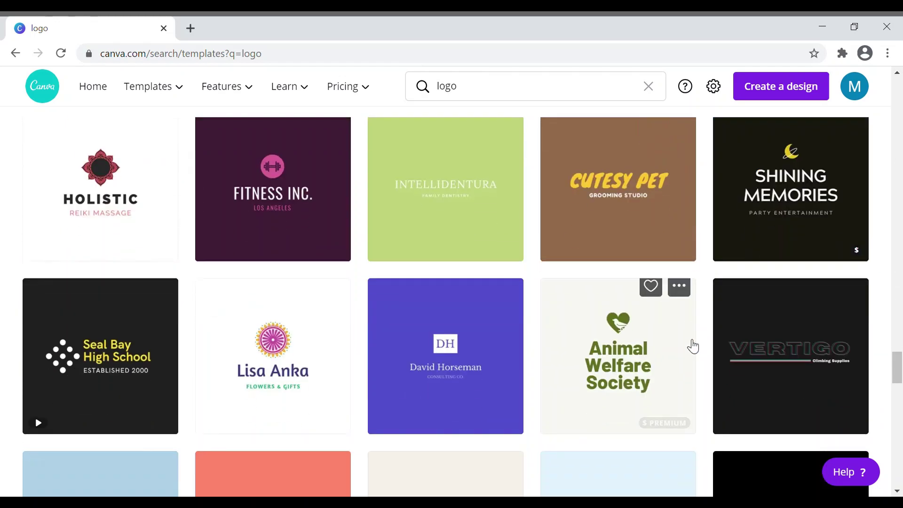
scroll(693, 347, "down", 8)
scroll(555, 322, "up", 3)
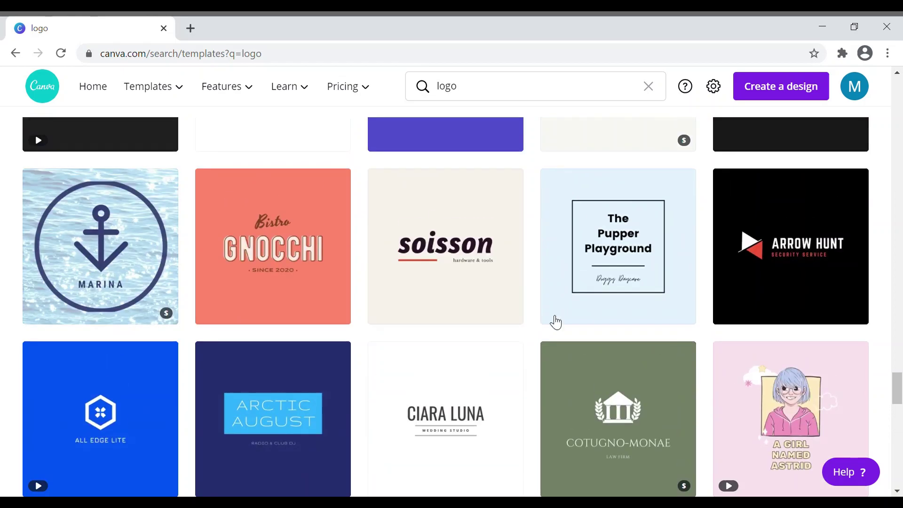
scroll(555, 322, "up", 6)
left_click_drag(897, 350, 894, 106)
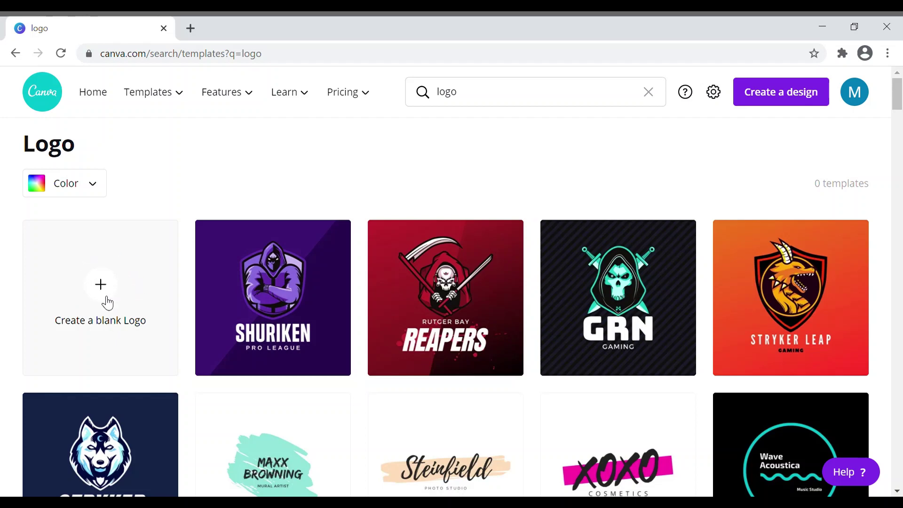
- Create a blank logo design and add a heading with the brand name "Megha's Artistry"
left_click(98, 286)
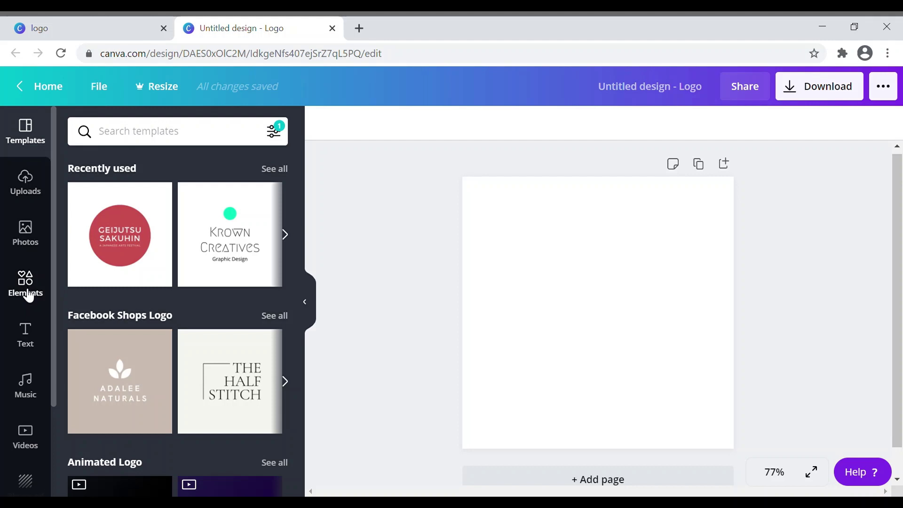
left_click(29, 334)
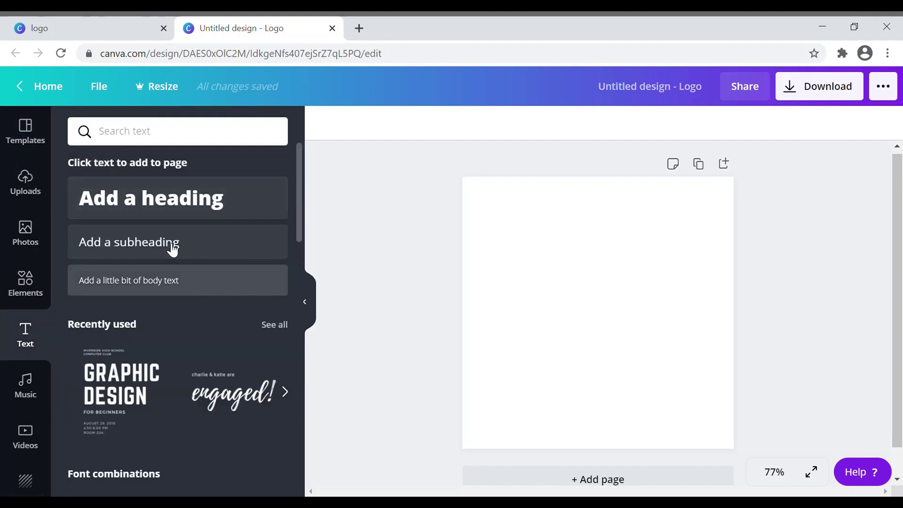
left_click(183, 207)
double_click(557, 320)
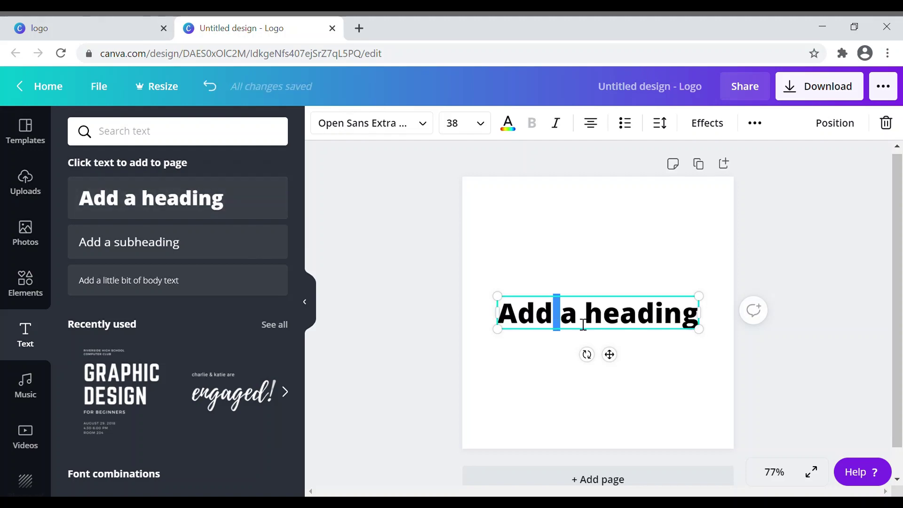
triple_click(704, 325)
key("BackSpace")
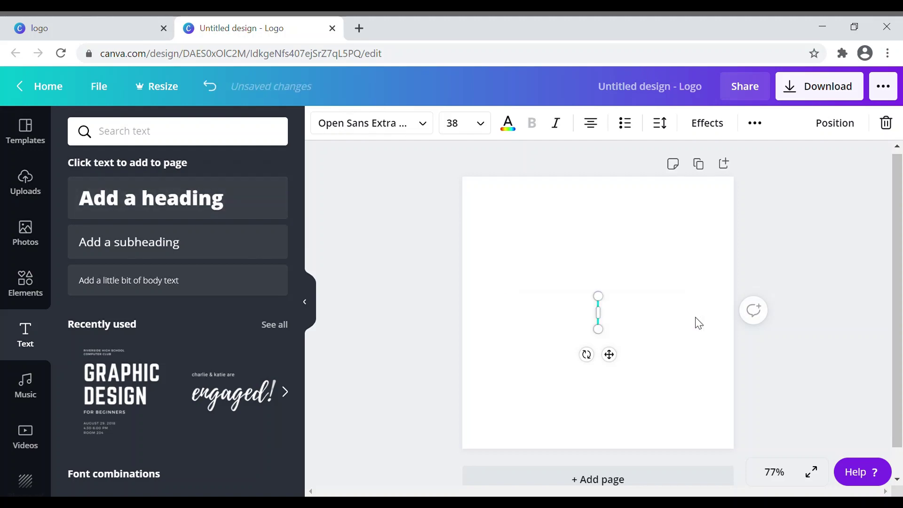
type("Megha")
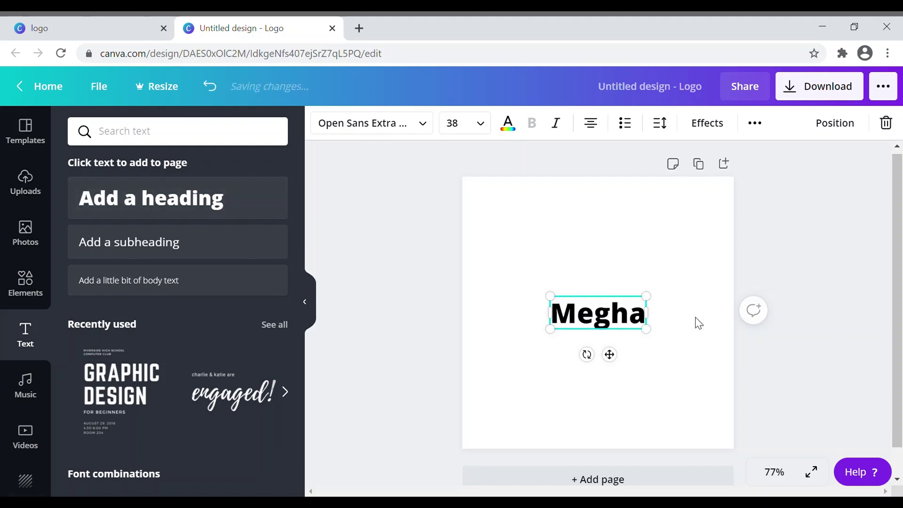
type("'s Ar")
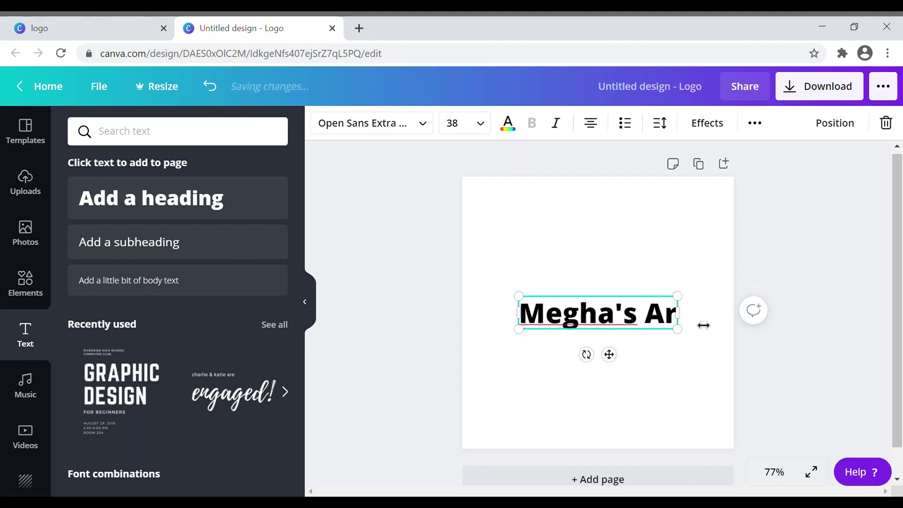
type("tistry")
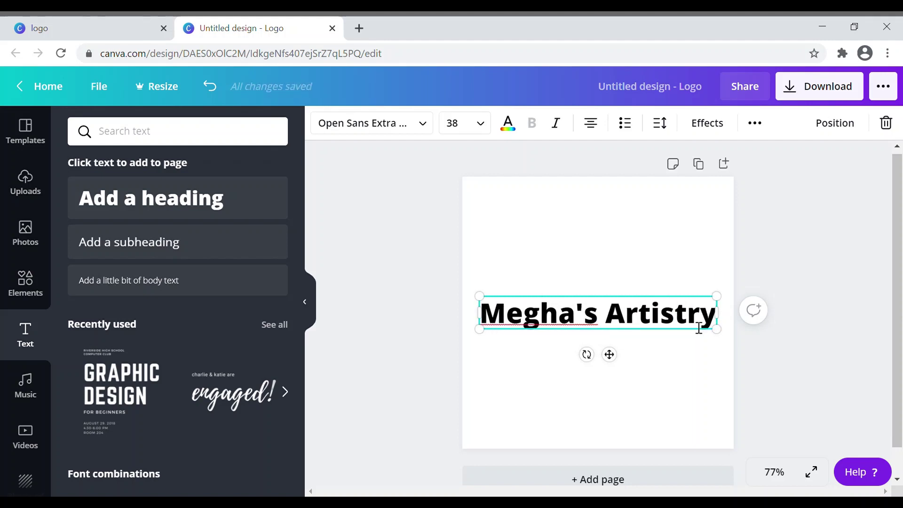
left_click(637, 388)
- Apply the Curve effect to the heading, then move it to the page's upper half and enlarge it to about size 43.8
left_click(633, 319)
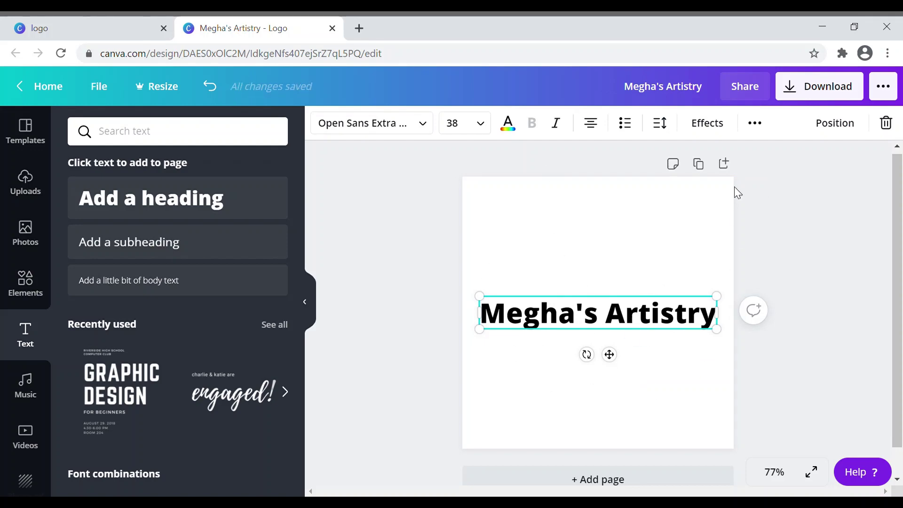
left_click(706, 123)
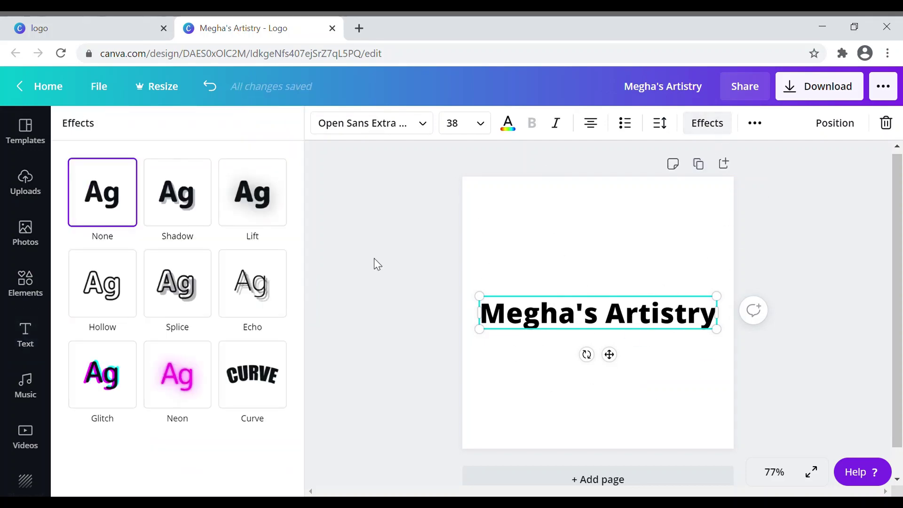
left_click(270, 381)
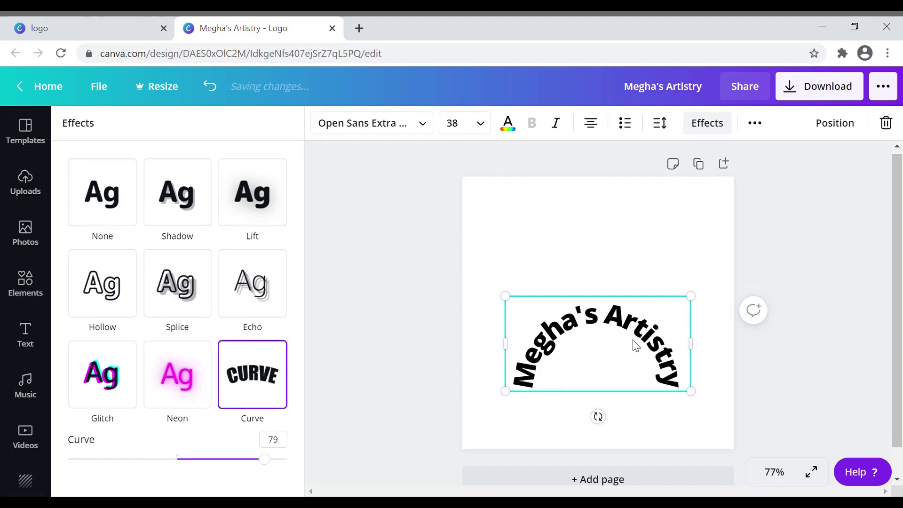
left_click_drag(633, 336, 635, 256)
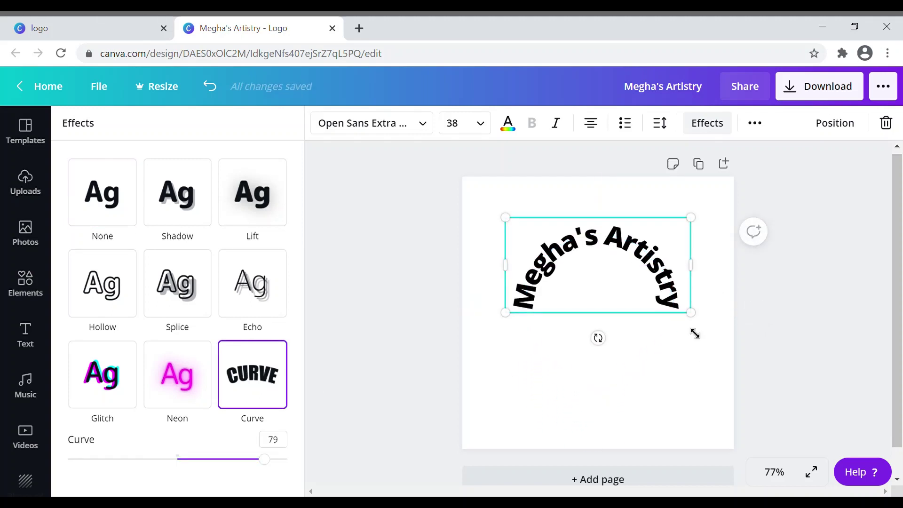
left_click_drag(692, 329, 734, 370)
left_click_drag(642, 278, 645, 268)
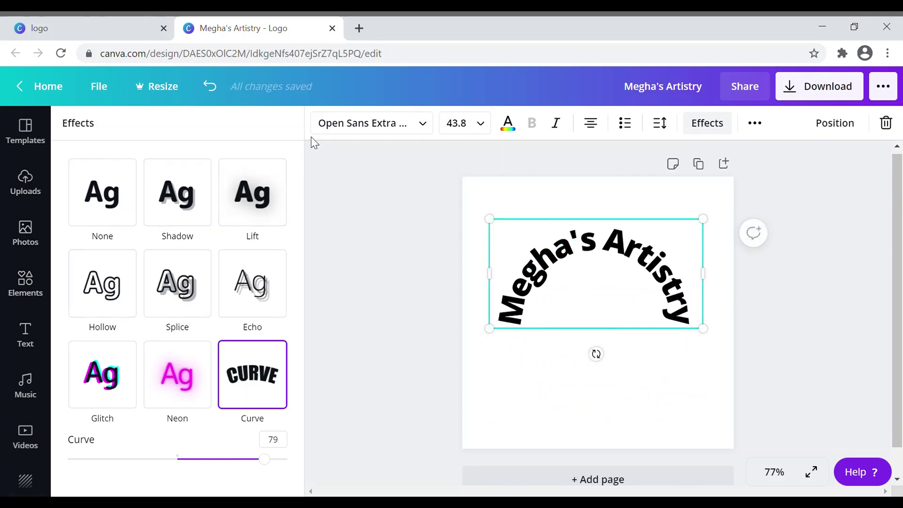
- Change the curved heading's font to Pirou, enlarge it to about size 46.6 and reposition it slightly
left_click(347, 125)
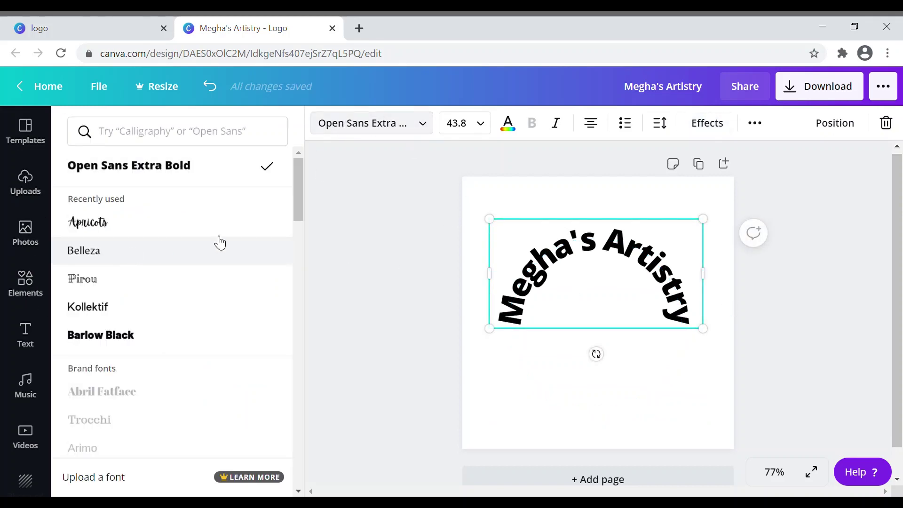
left_click(136, 281)
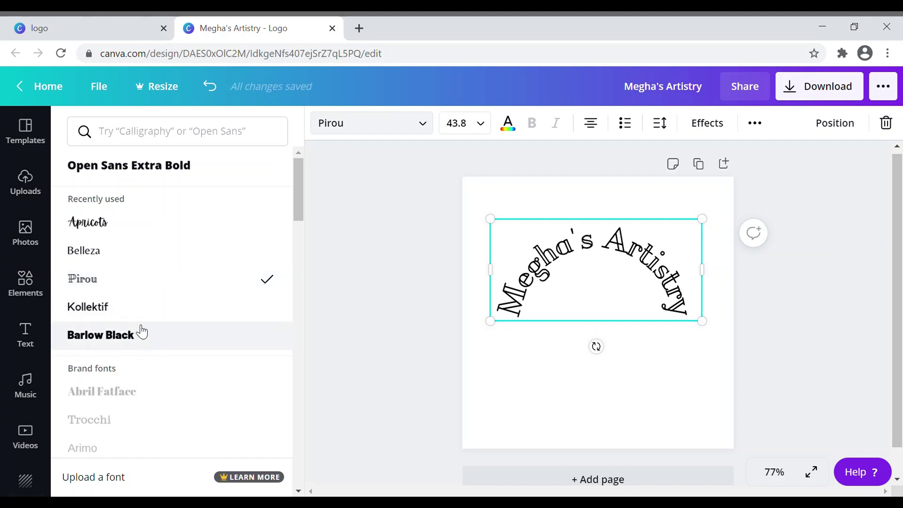
mouse_move(714, 331)
left_mouse_down()
mouse_move(723, 345)
mouse_move(727, 336)
left_mouse_up()
left_click_drag(628, 254, 622, 252)
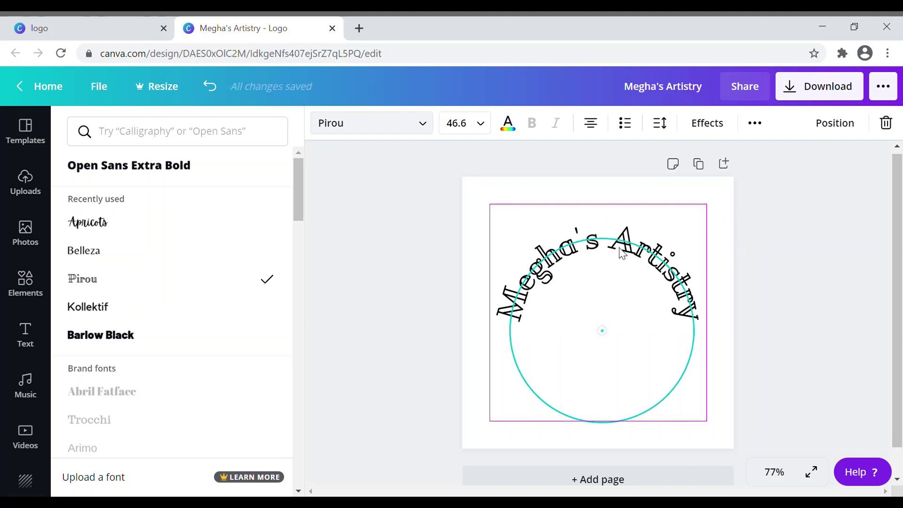
- Search the elements for "circle" and add the free solid ring with a dotted inner circle to the page
left_click(25, 281)
left_click(147, 145)
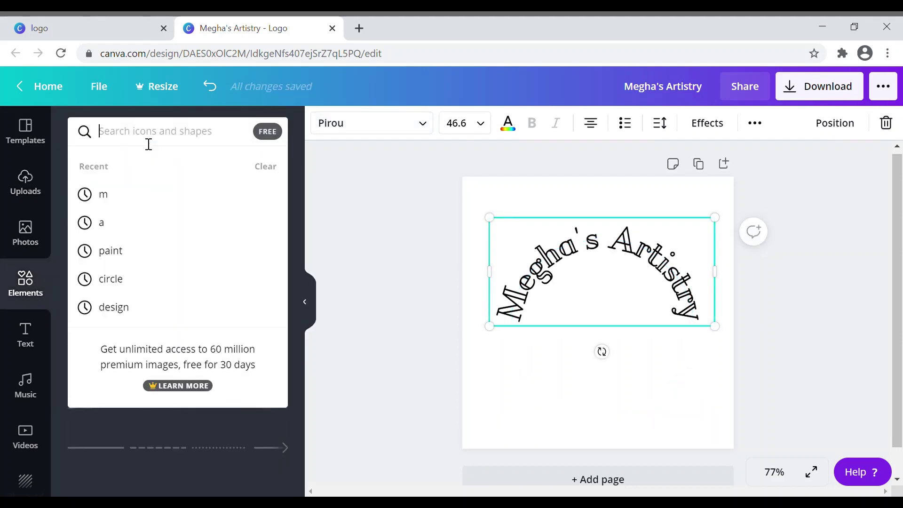
type("circle")
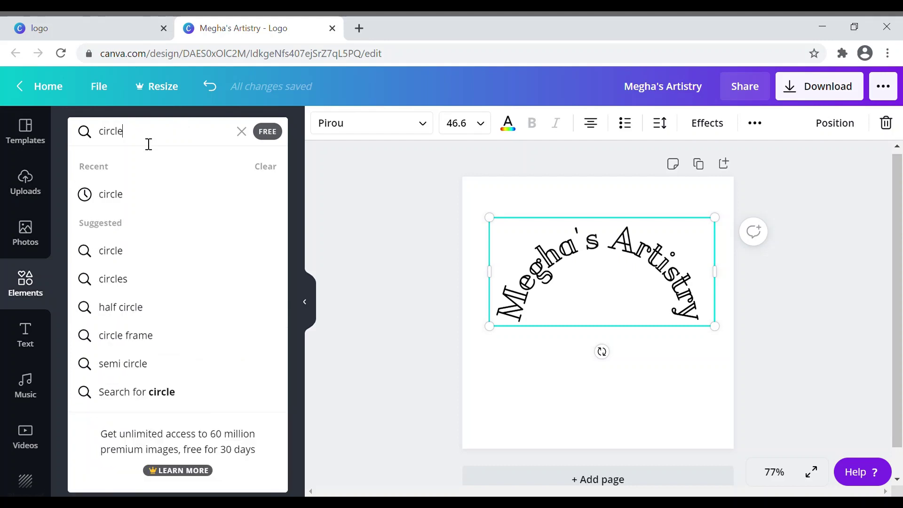
key("Return")
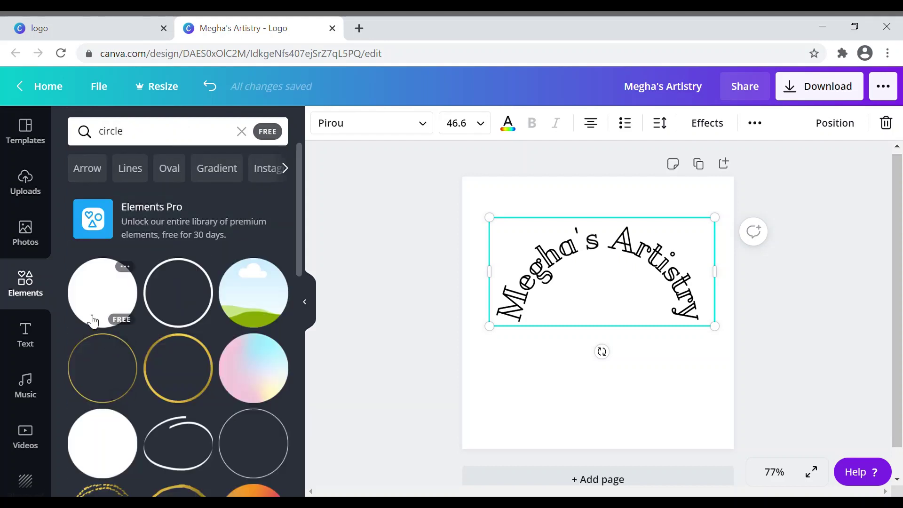
scroll(242, 333, "down", 5)
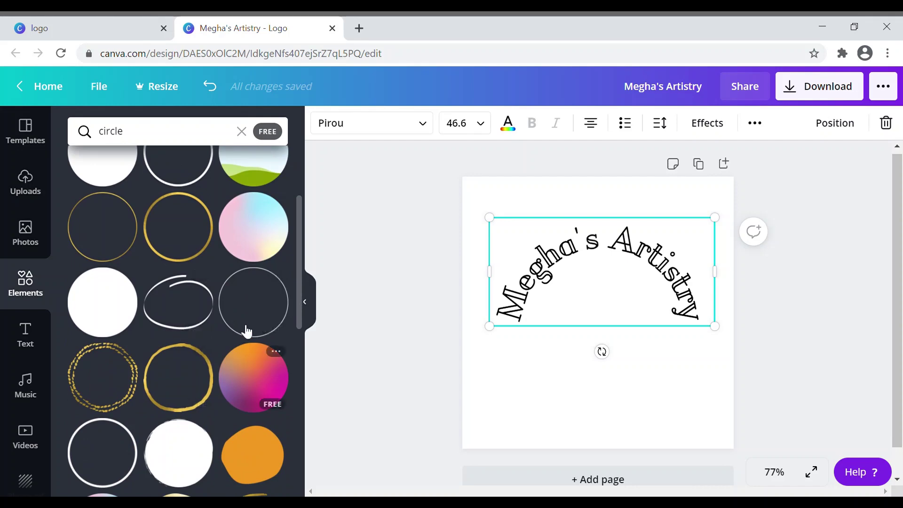
scroll(186, 359, "down", 4)
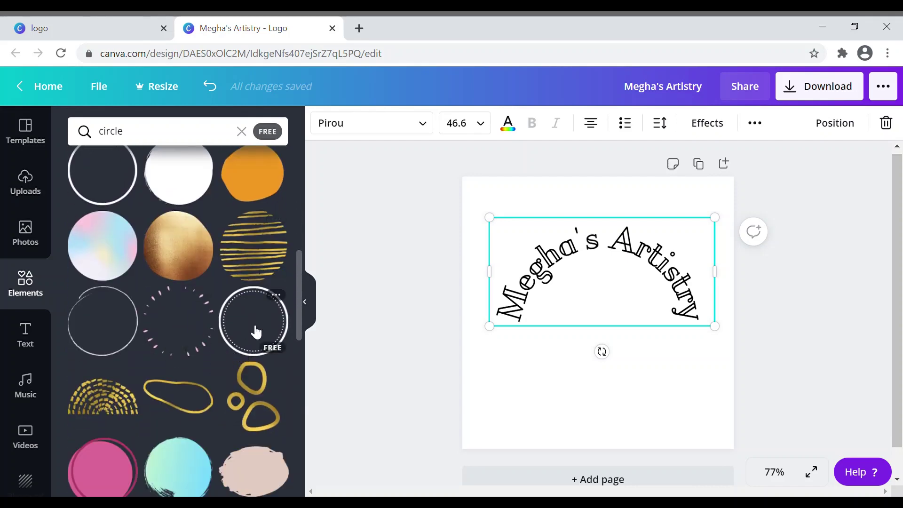
left_click(274, 317)
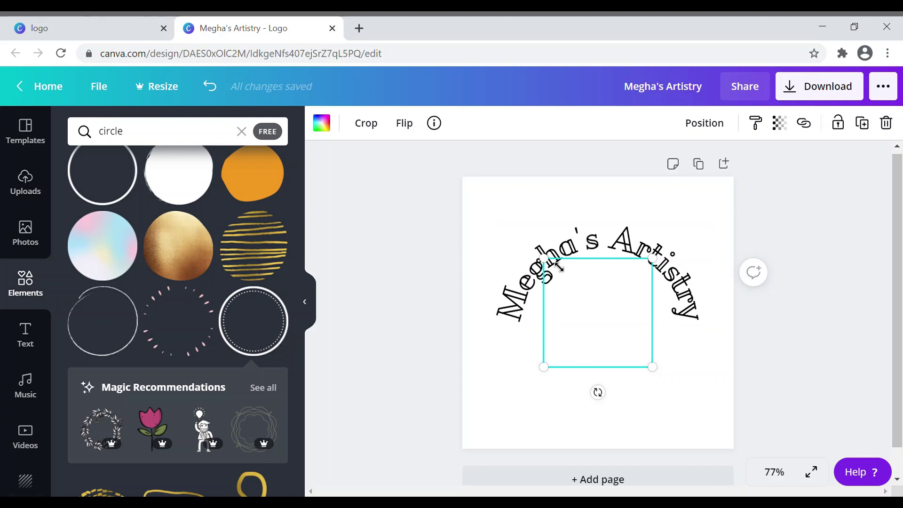
- Color the ring black and enlarge it to nearly fill the page, centered around the curved heading
left_click(323, 123)
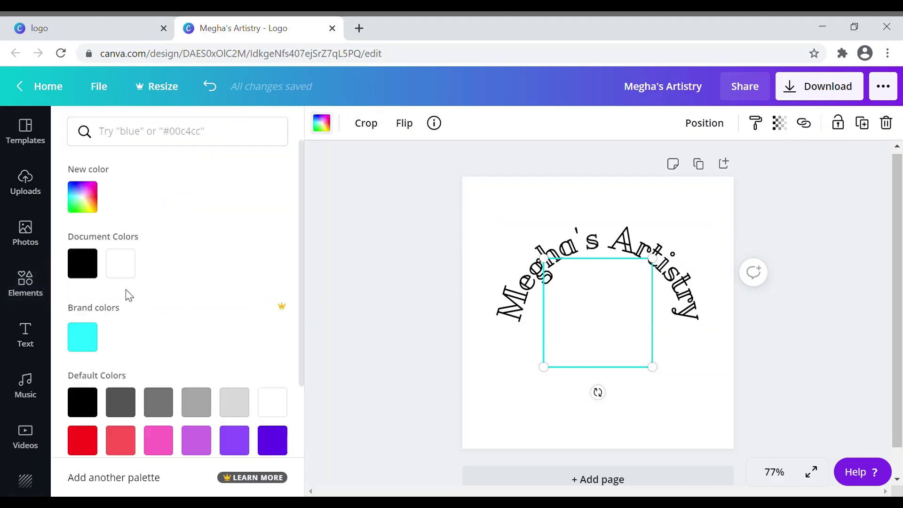
left_click(80, 262)
left_click_drag(665, 375, 594, 306)
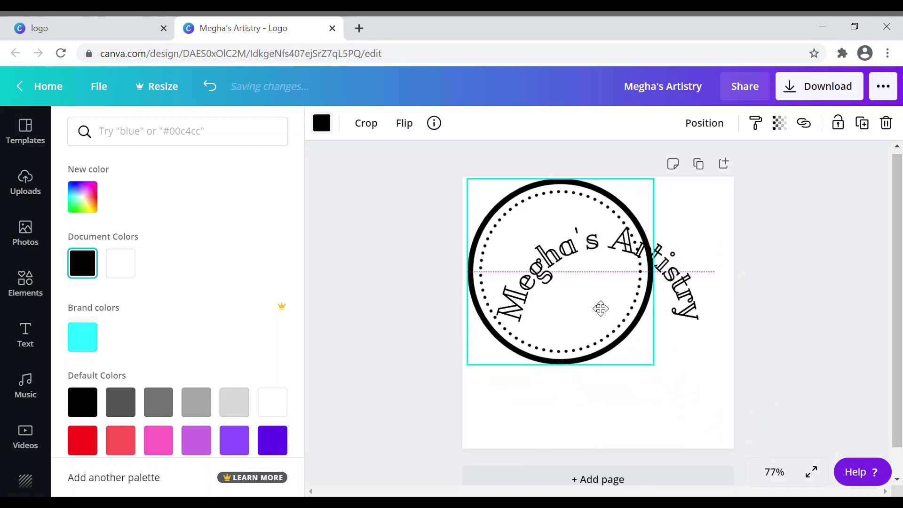
left_click_drag(649, 377, 728, 445)
left_click_drag(678, 424, 685, 427)
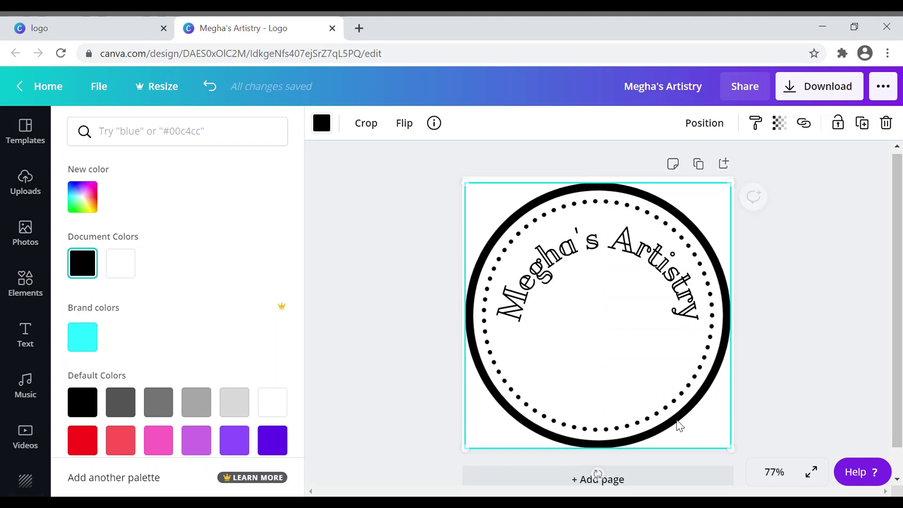
left_click(576, 289)
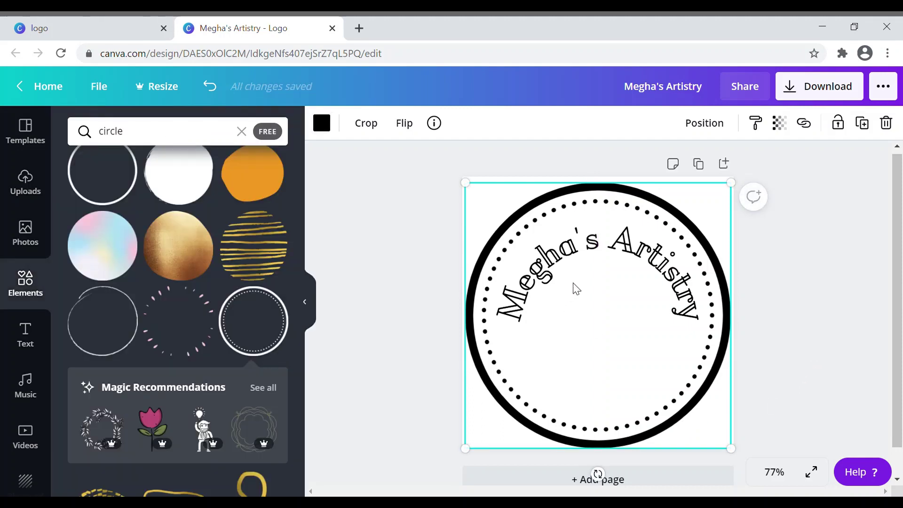
- Send the ring behind the curved heading, then enlarge the heading to about size 47.4
double_click(613, 246)
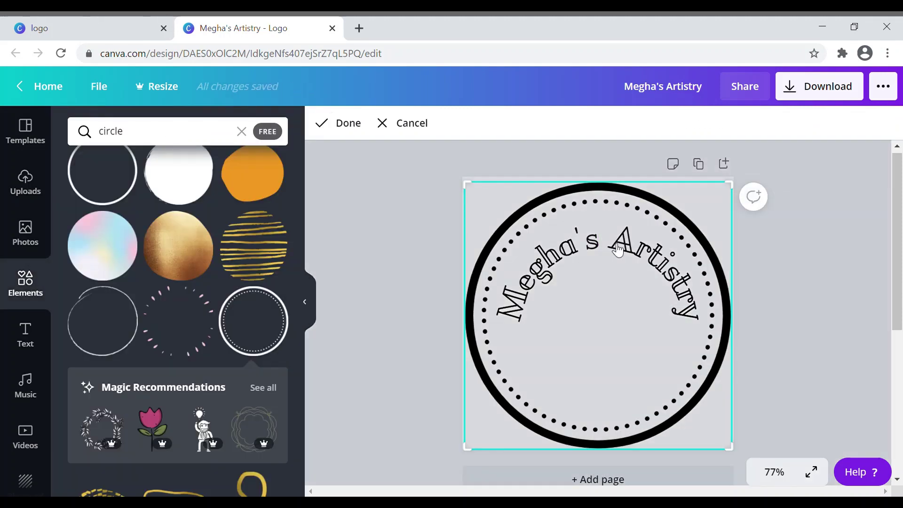
right_click(618, 249)
left_click(667, 380)
right_click(657, 264)
left_click(847, 184)
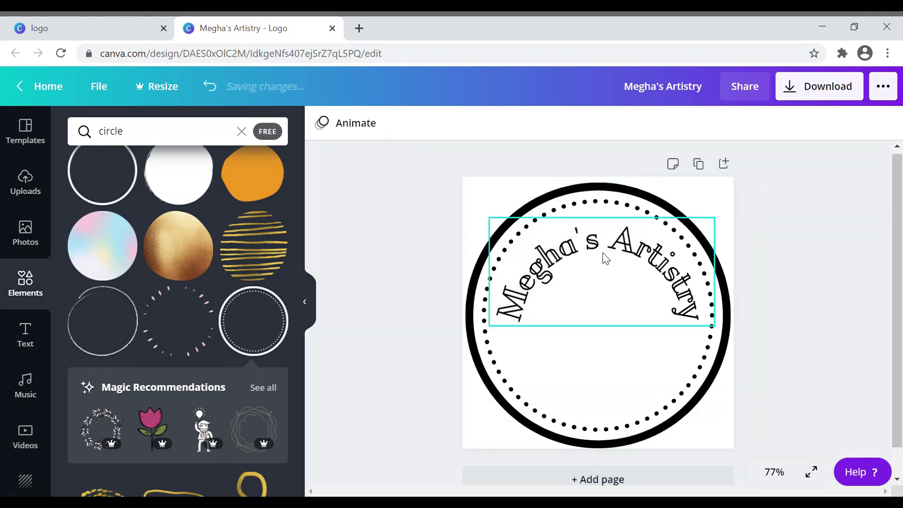
left_click(570, 268)
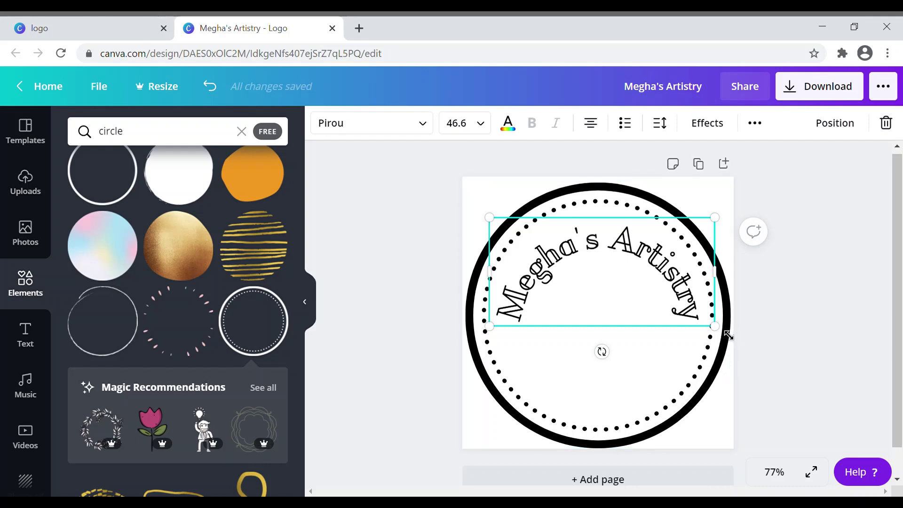
left_click_drag(730, 337, 734, 339)
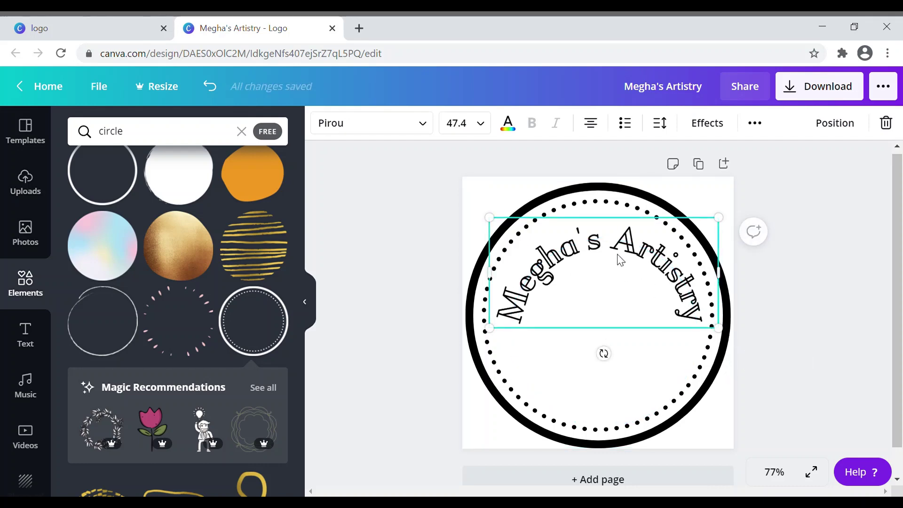
- Try other text alignments on the curved heading and return it to centered
left_click(606, 245)
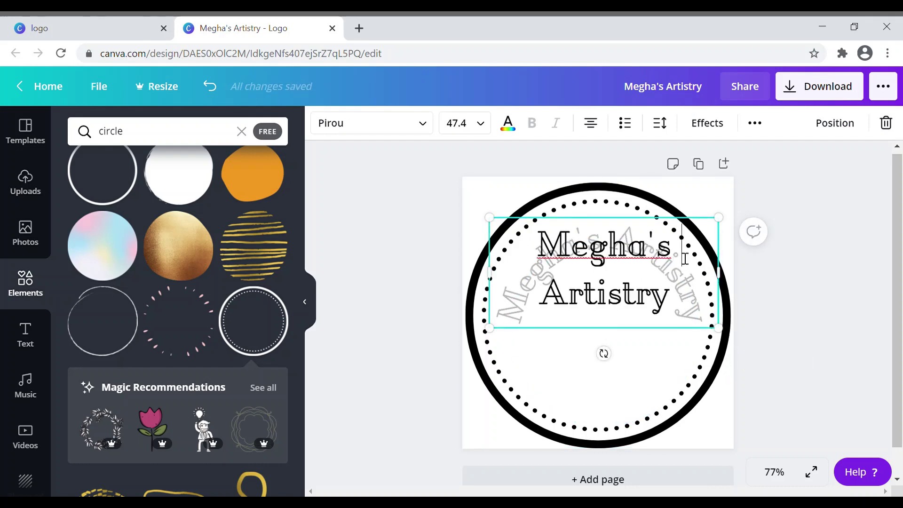
key("ctrl+shift+l")
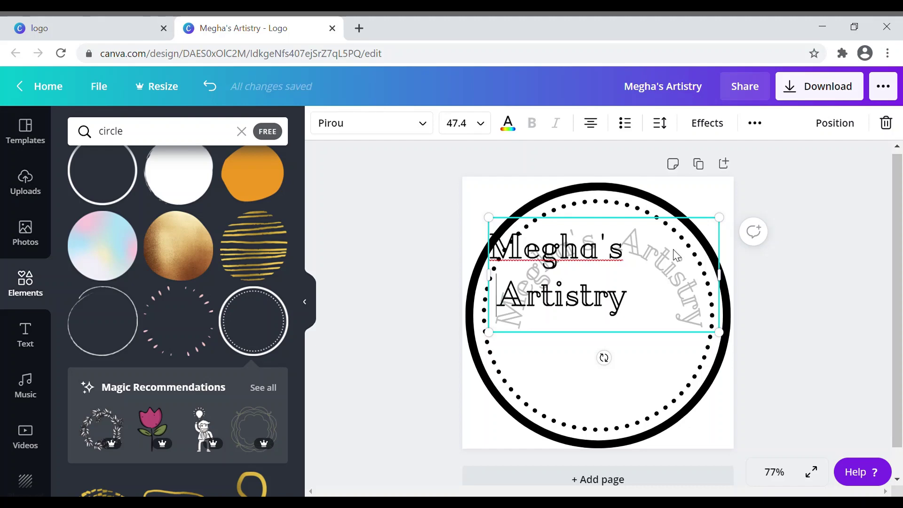
key("ctrl+shift+c")
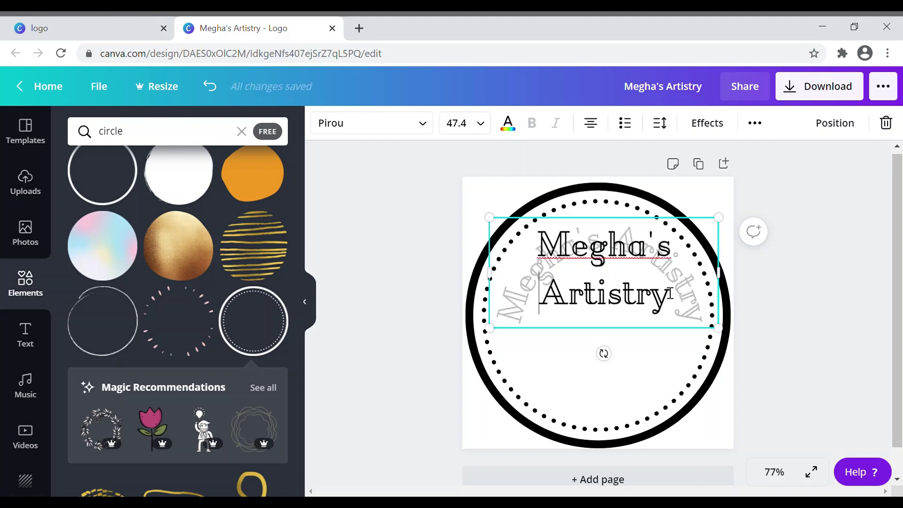
left_click(594, 124)
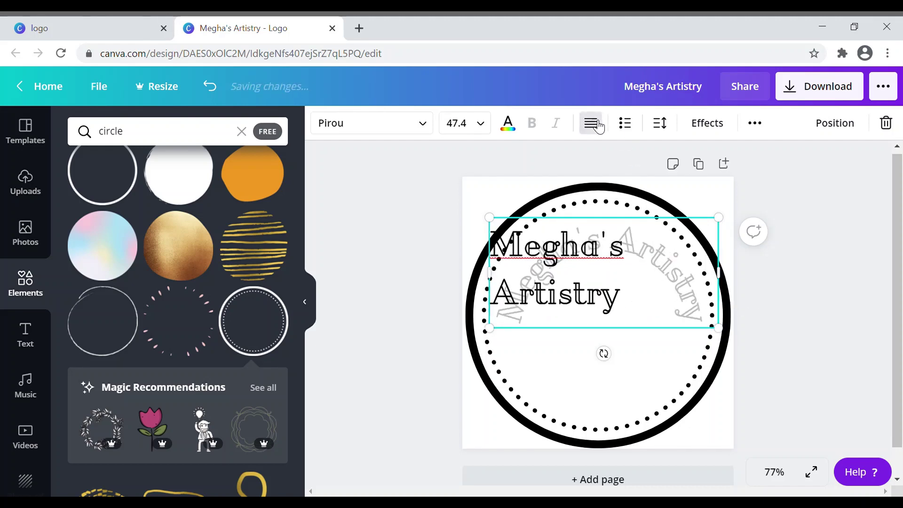
left_click(593, 124)
left_click(594, 124)
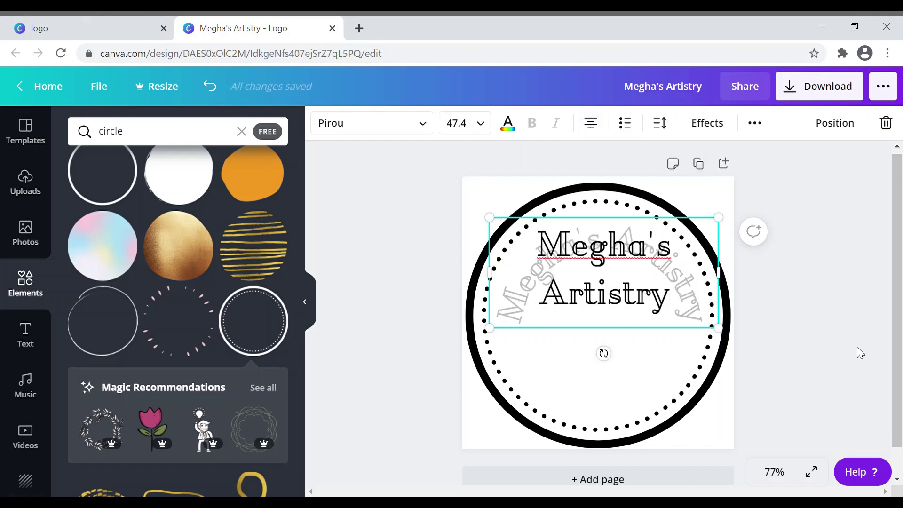
left_click(821, 334)
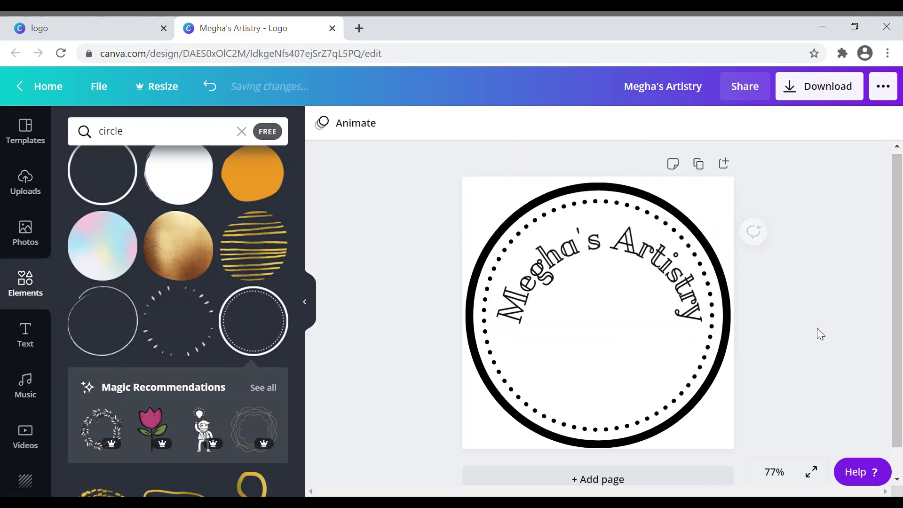
- Rotate the curved heading about 3° clockwise so it sits more evenly inside the dotted ring
left_click(618, 316)
left_click_drag(614, 367, 599, 353)
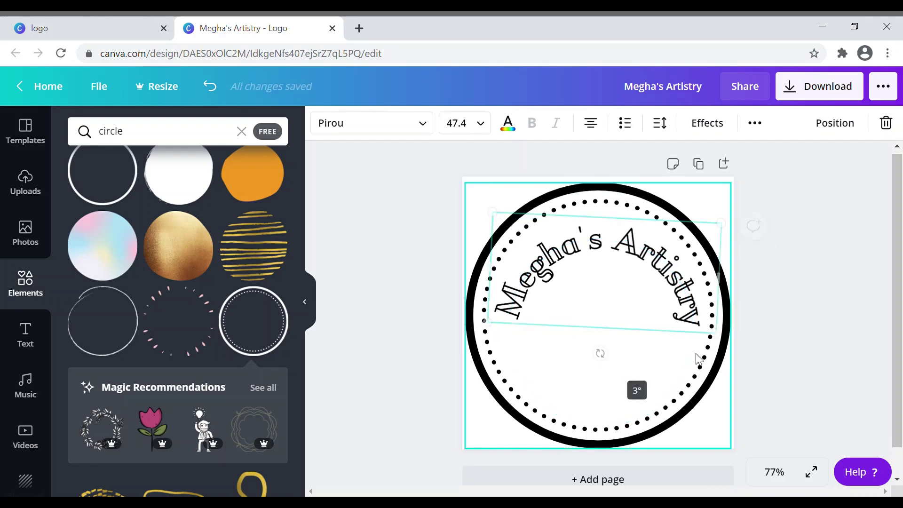
left_click(797, 325)
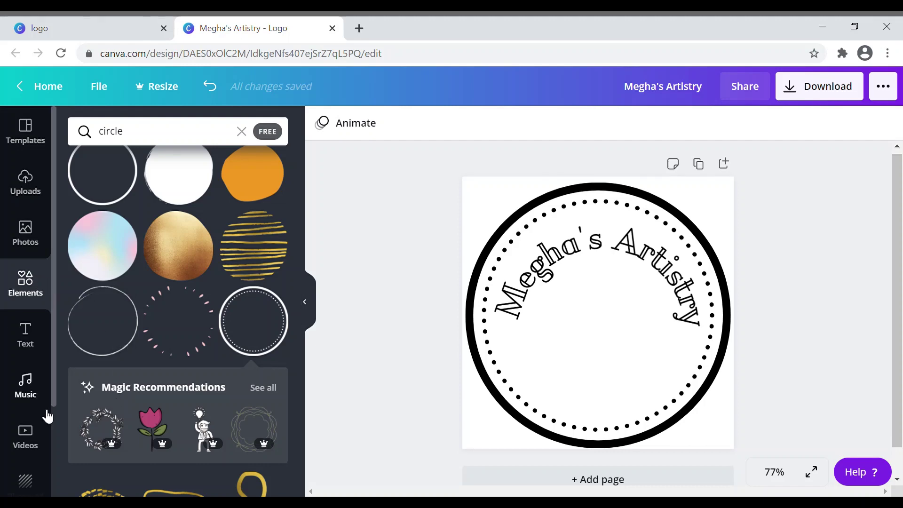
- Look further through the circle graphics, then search the elements for "design"
scroll(203, 413, "down", 2)
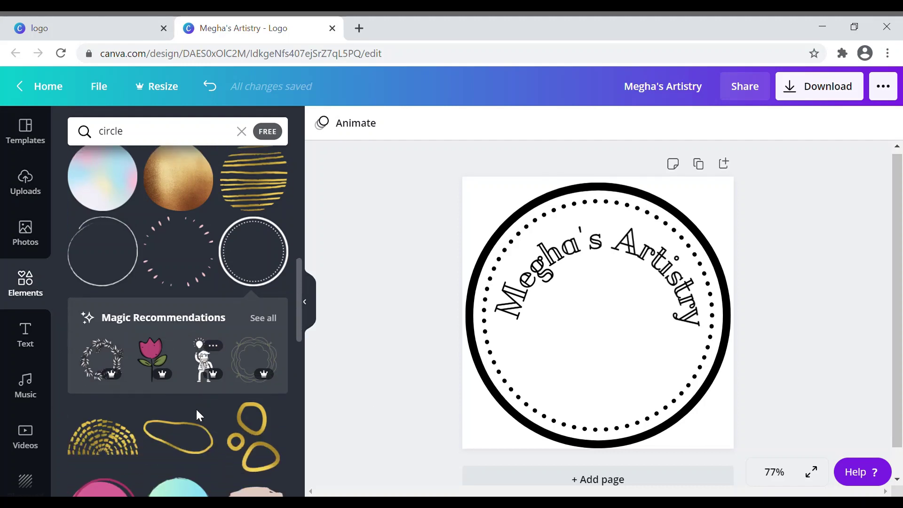
scroll(197, 414, "down", 5)
left_click(155, 132)
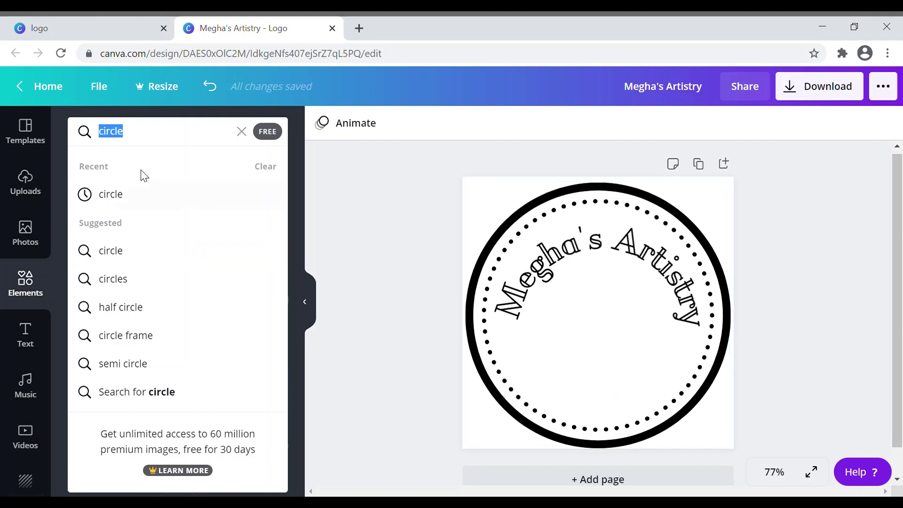
key("BackSpace")
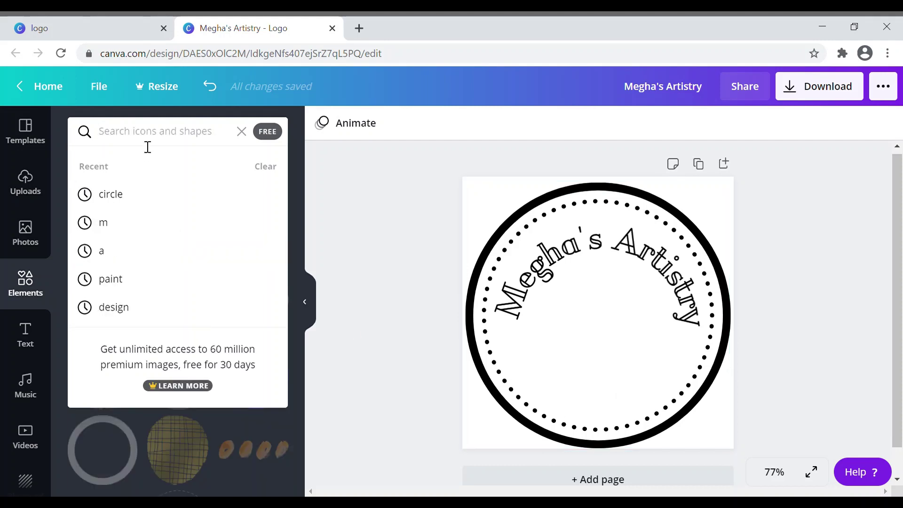
type("design")
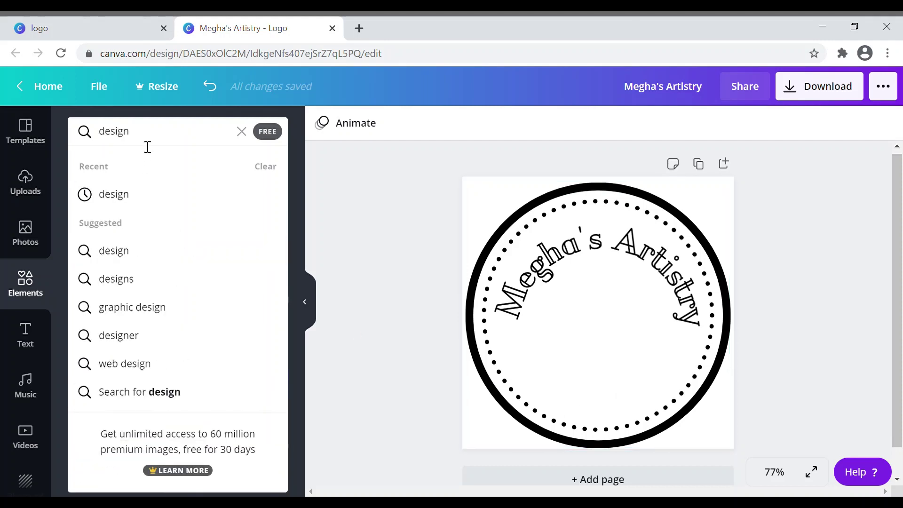
type("\\")
key("BackSpace")
key("Return")
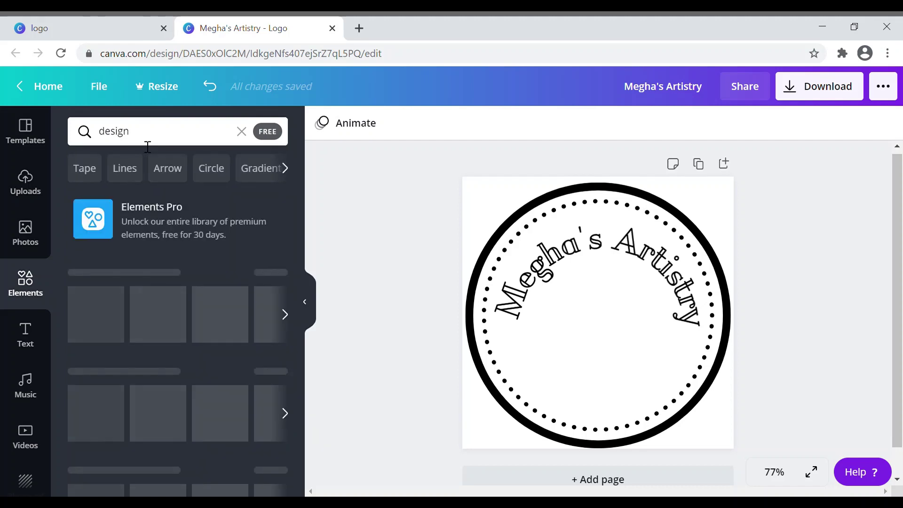
- Examine the "design" results for a graphic that suits the empty center of the logo
scroll(230, 277, "down", 10)
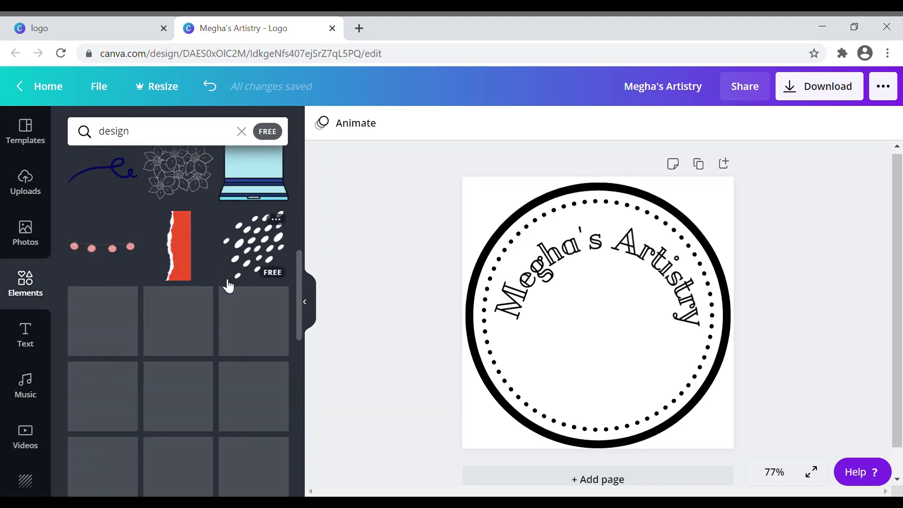
scroll(228, 285, "down", 3)
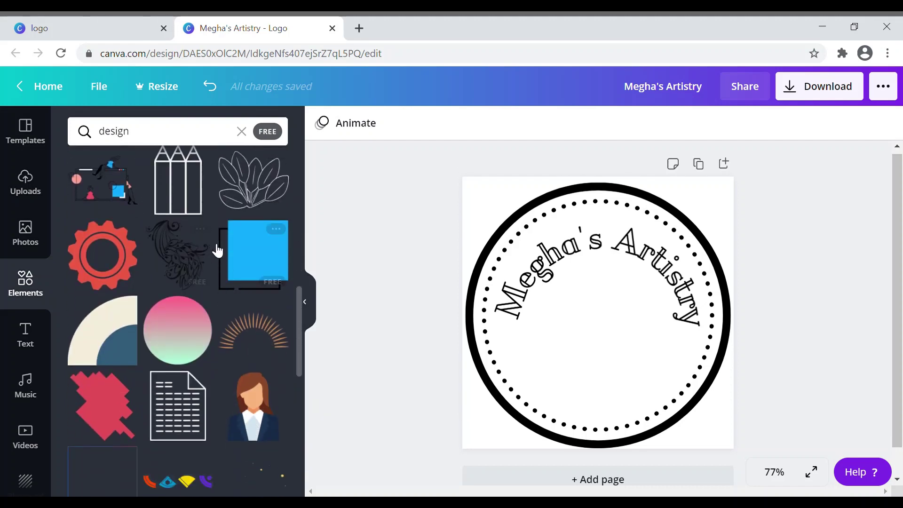
scroll(203, 245, "down", 1)
scroll(203, 253, "up", 1)
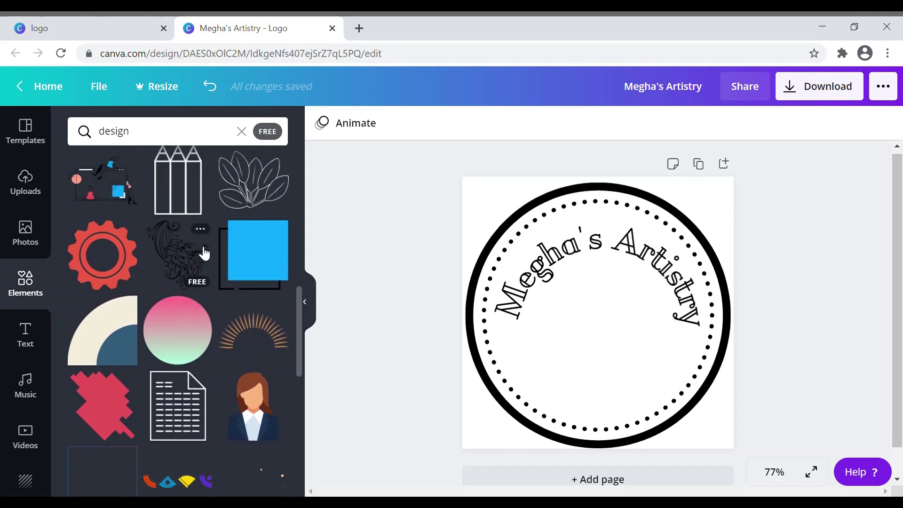
scroll(203, 253, "down", 2)
scroll(203, 253, "down", 7)
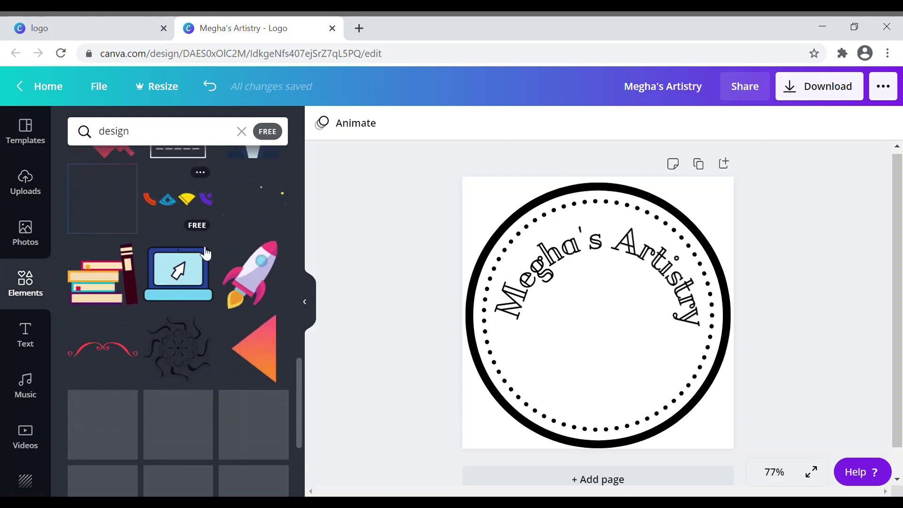
scroll(201, 248, "down", 5)
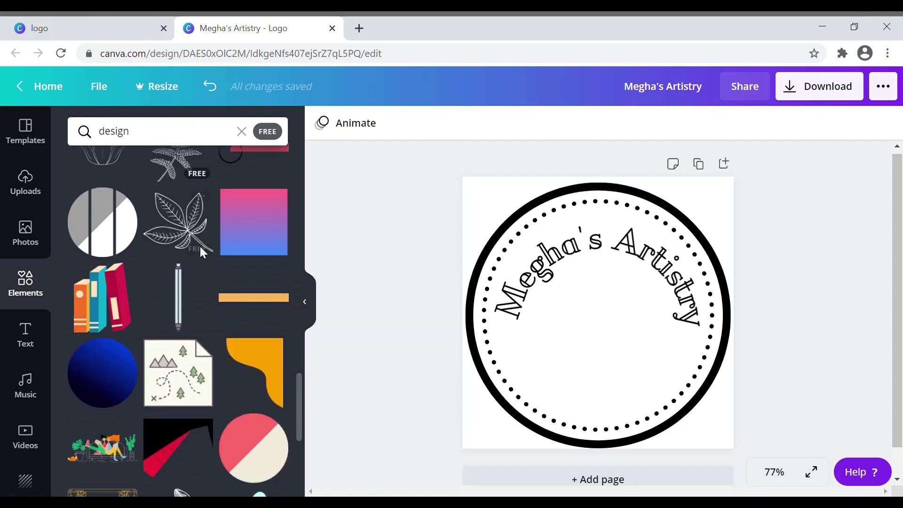
scroll(205, 253, "down", 6)
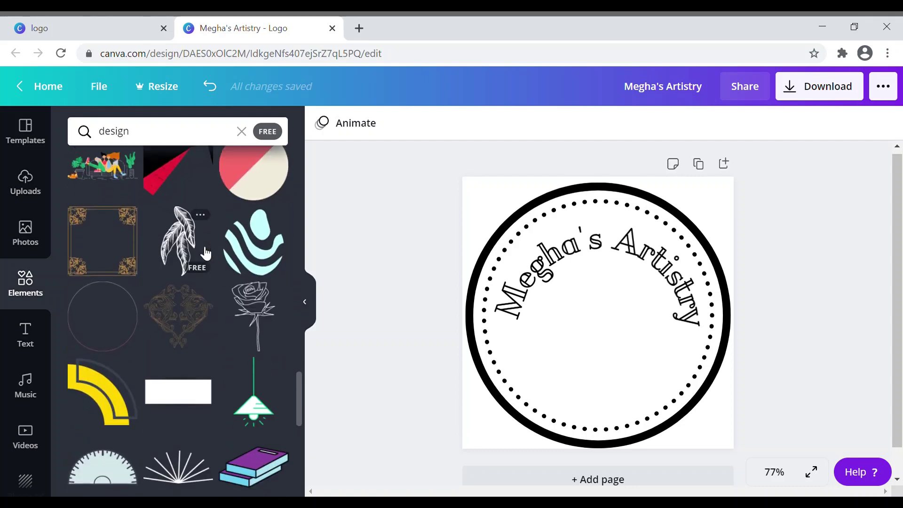
scroll(206, 253, "down", 3)
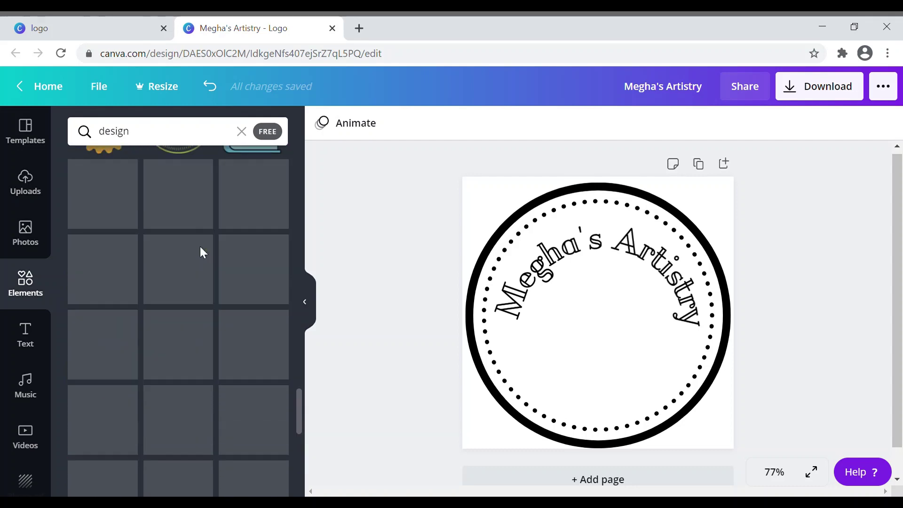
scroll(203, 252, "up", 5)
scroll(204, 253, "down", 7)
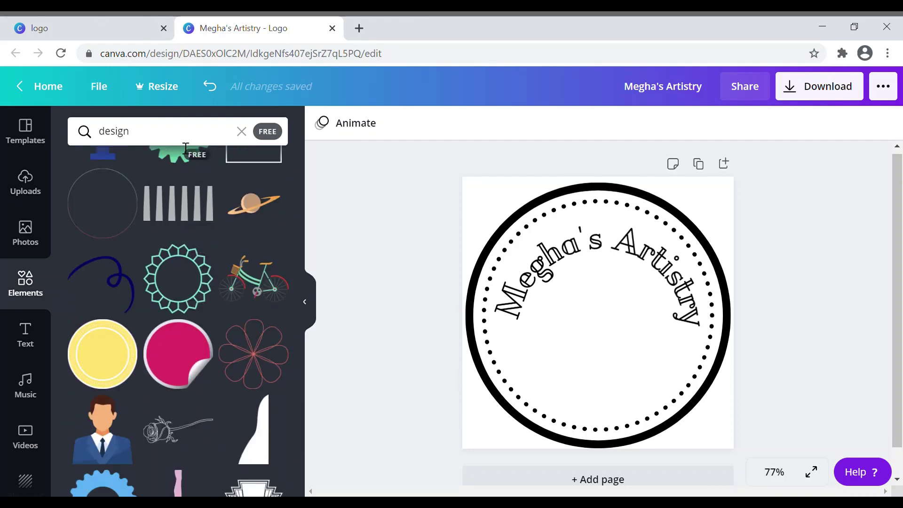
- Search the elements for "paint" and look through the results for a free artist's palette graphic
left_click(186, 148)
type("paint")
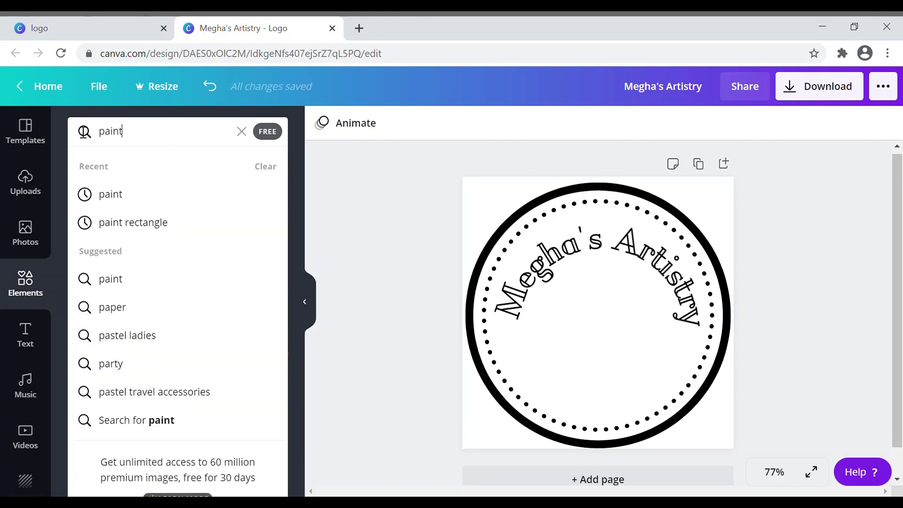
key("Return")
scroll(97, 302, "down", 5)
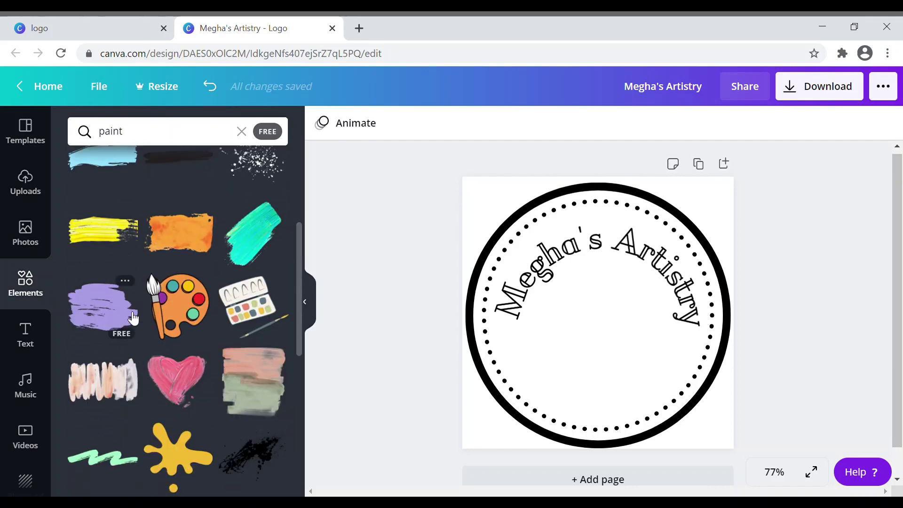
scroll(184, 304, "down", 6)
scroll(188, 305, "down", 6)
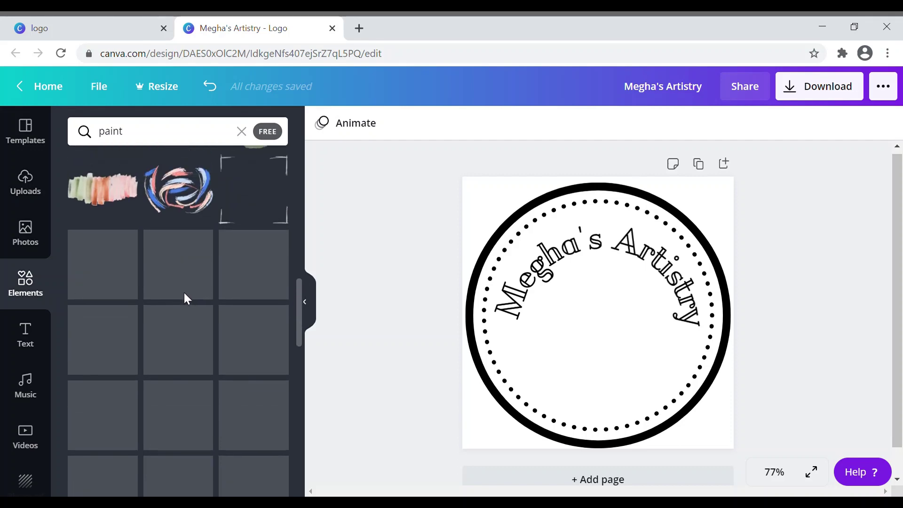
scroll(184, 290, "down", 3)
scroll(188, 296, "down", 6)
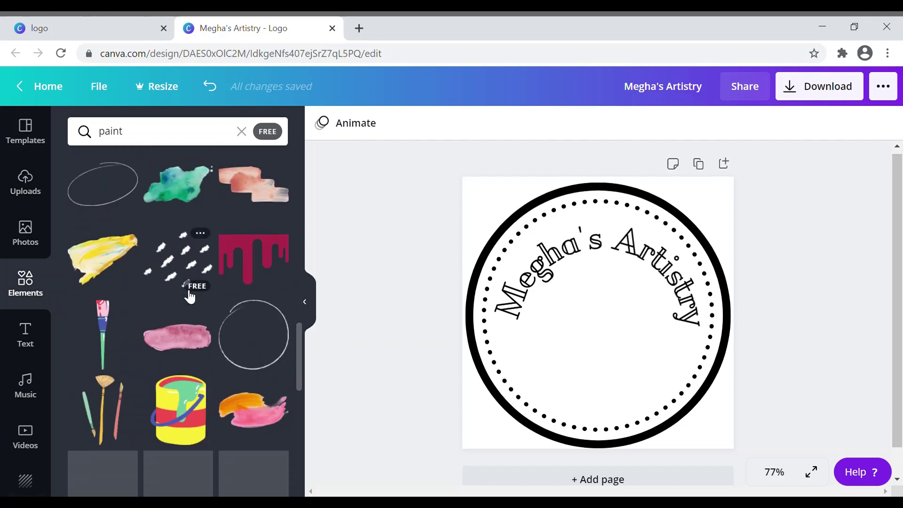
scroll(186, 292, "down", 3)
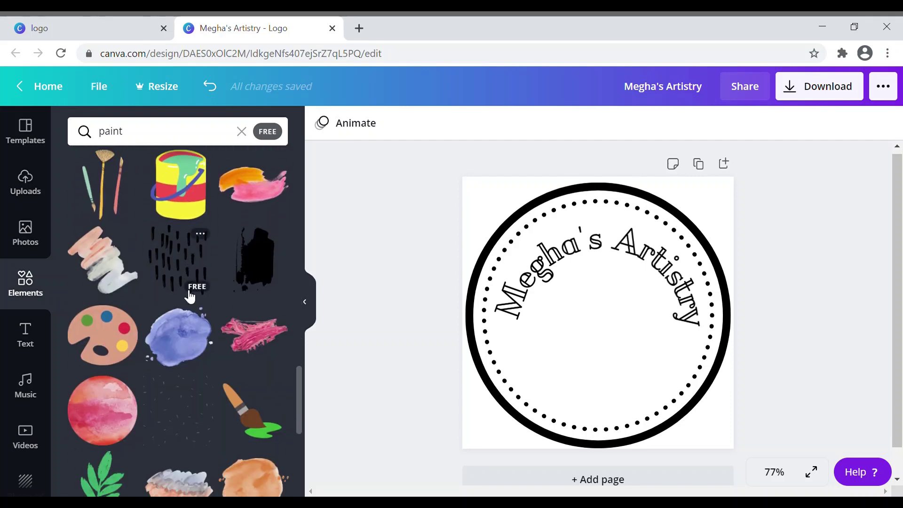
scroll(189, 296, "down", 3)
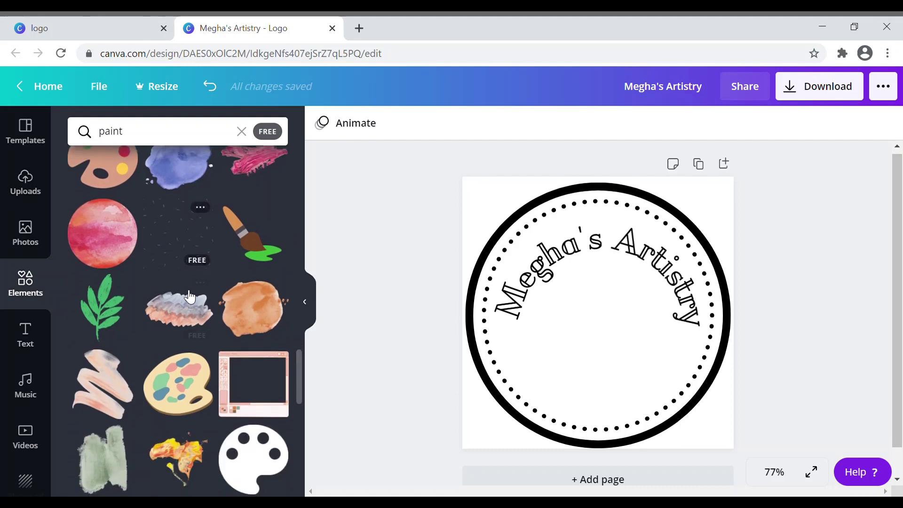
scroll(156, 263, "up", 3)
- Add the tan artist's palette with four paint dots, shrink it and center it beneath the curved heading
mouse_move(112, 229)
left_mouse_down()
mouse_move(571, 320)
mouse_move(600, 371)
mouse_move(585, 374)
mouse_move(606, 372)
left_mouse_up()
left_click_drag(659, 394, 631, 369)
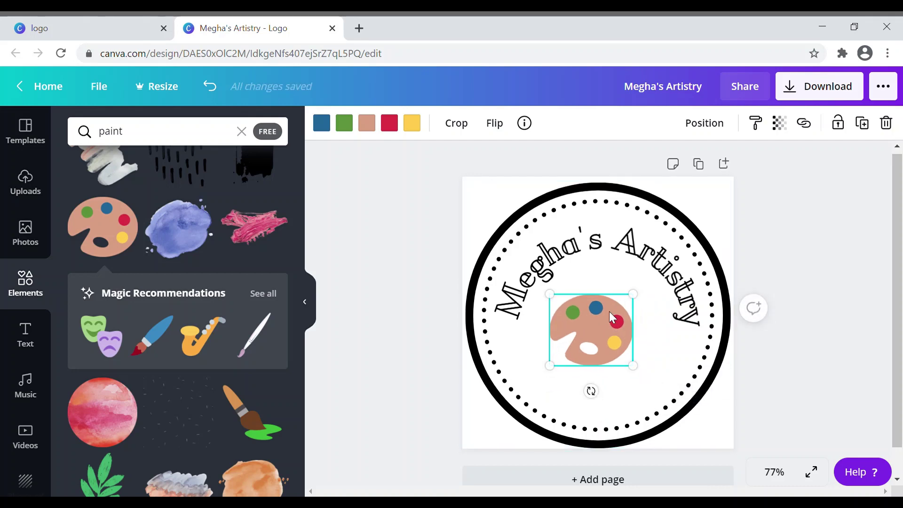
left_click_drag(617, 321, 621, 338)
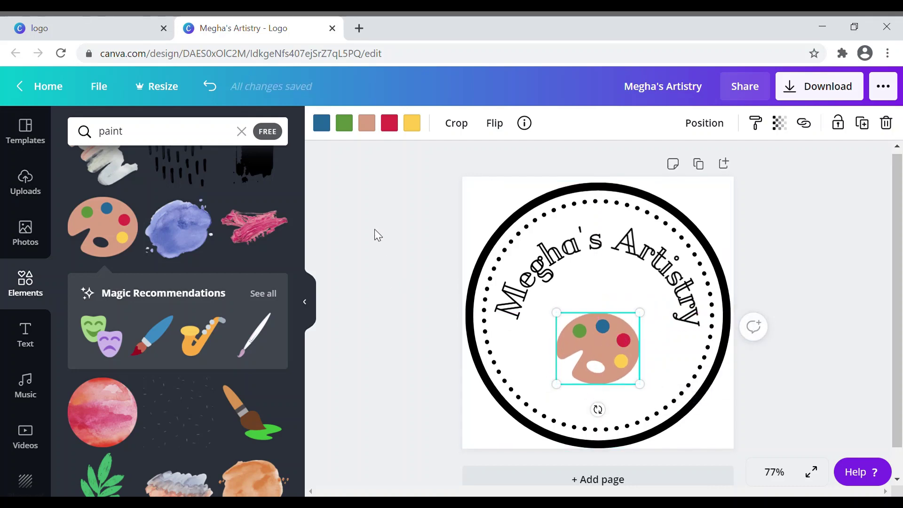
- Recolor the palette's tan body with the bright cyan brand color
left_click(367, 122)
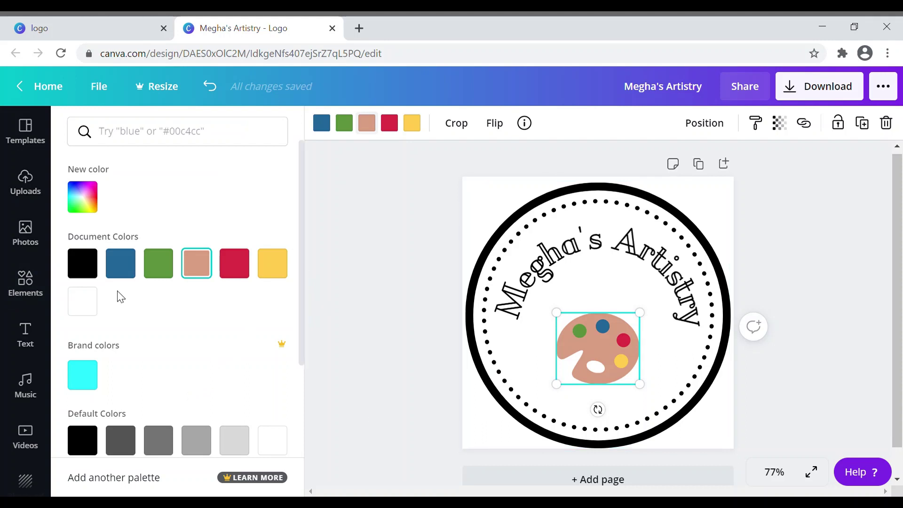
left_click(83, 386)
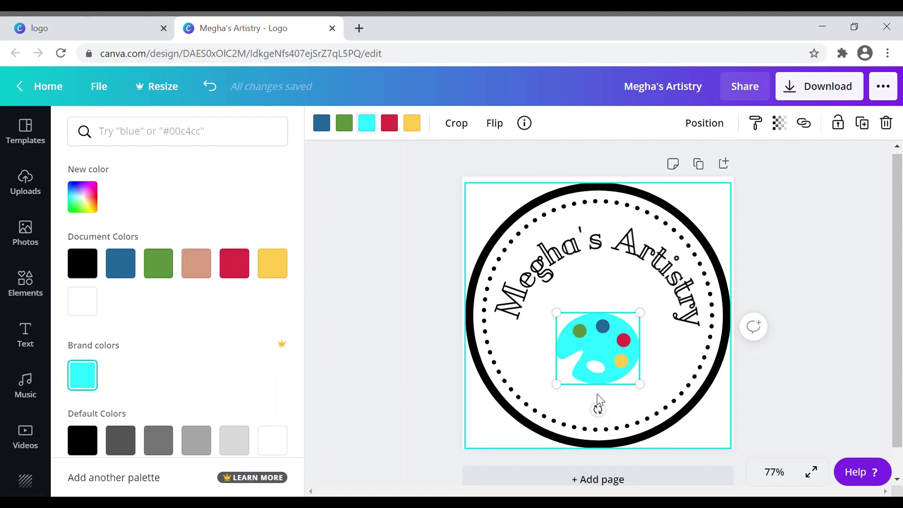
- Enlarge the cyan palette slightly and center it again beneath the curved heading
left_click_drag(654, 398, 664, 407)
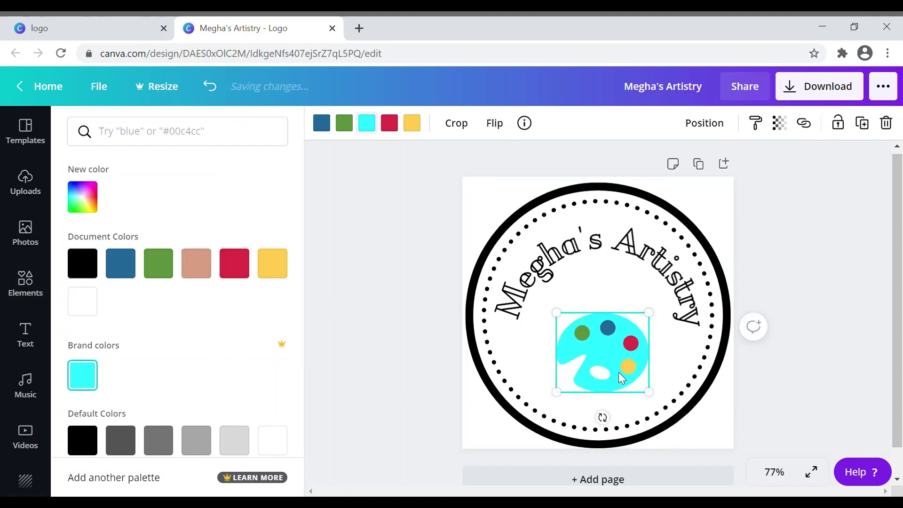
mouse_move(628, 379)
left_mouse_down()
mouse_move(612, 379)
mouse_move(616, 371)
left_mouse_up()
- Add the free brown paintbrush with green paint and shrink it over the cyan palette
left_click(27, 301)
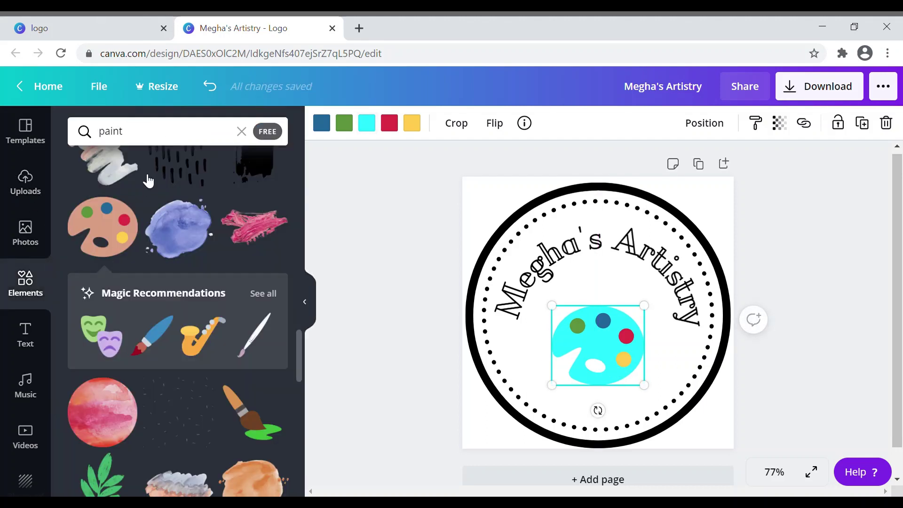
scroll(181, 315, "down", 5)
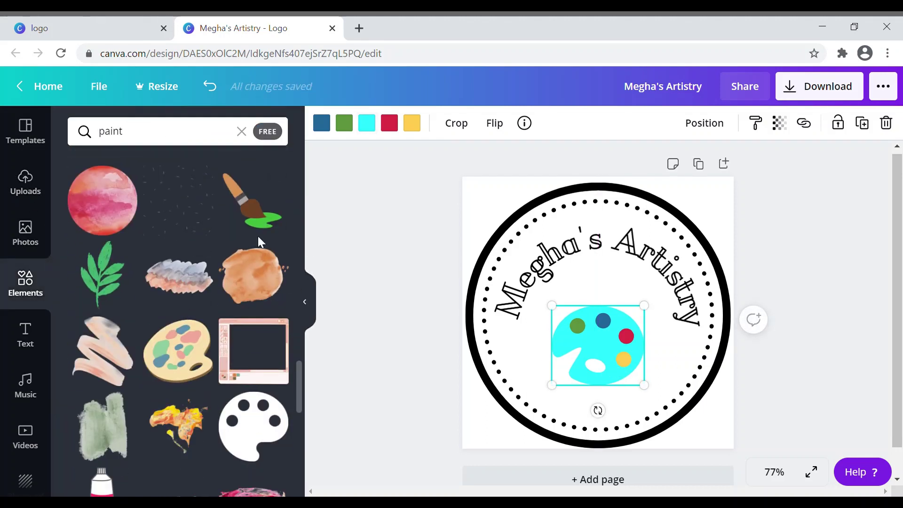
scroll(262, 225, "down", 2)
scroll(263, 222, "up", 3)
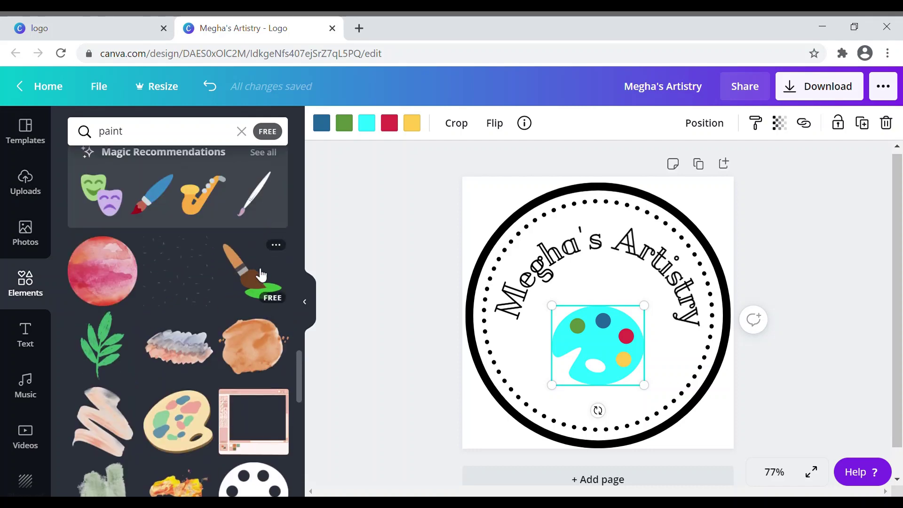
mouse_move(261, 275)
left_mouse_down()
mouse_move(597, 329)
mouse_move(595, 337)
left_mouse_up()
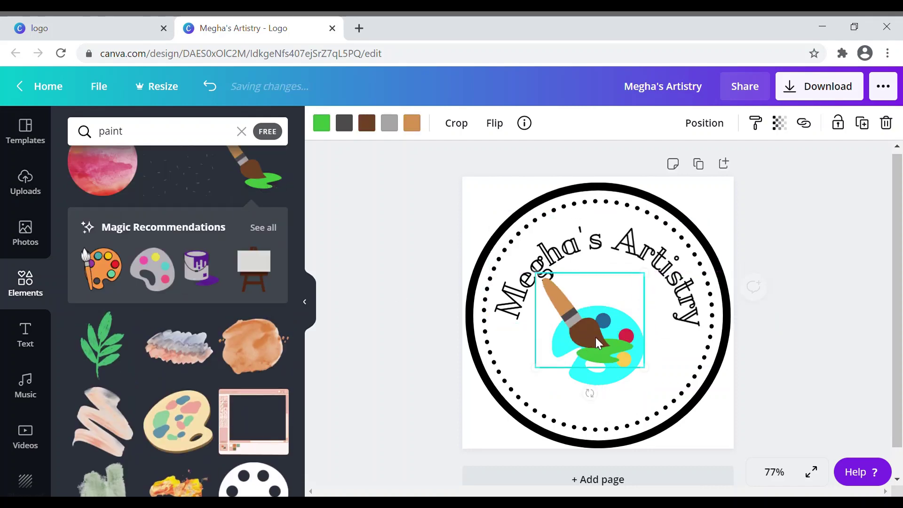
mouse_move(654, 377)
left_mouse_down()
mouse_move(611, 331)
mouse_move(574, 369)
mouse_move(576, 354)
left_mouse_up()
- Rotate the cyan palette clockwise so its paint dots curve down the right side
left_click(624, 362)
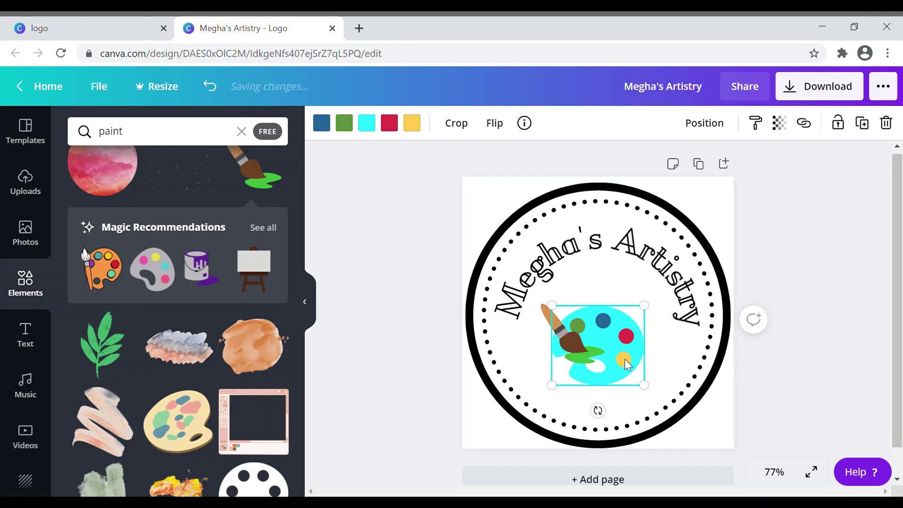
left_click_drag(598, 410, 548, 398)
key("ctrl+z")
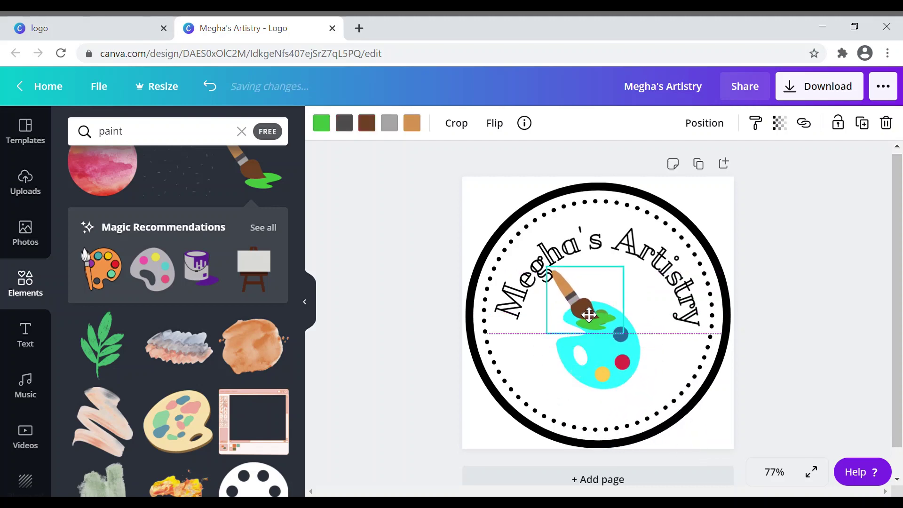
- Move the brown paintbrush onto the palette's upper-left part and shrink it to clear the heading
left_click_drag(585, 313, 589, 338)
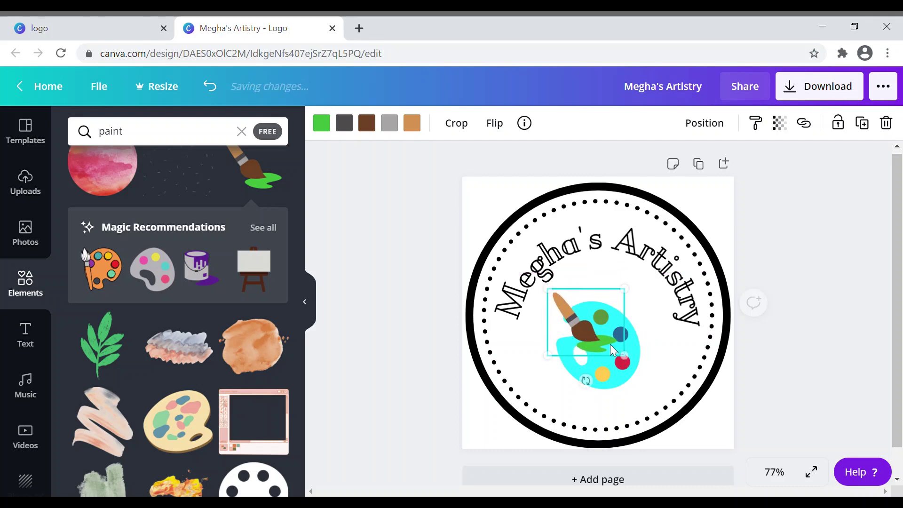
mouse_move(633, 366)
left_mouse_down()
mouse_move(593, 343)
mouse_move(598, 350)
mouse_move(591, 328)
left_mouse_up()
left_click(665, 356)
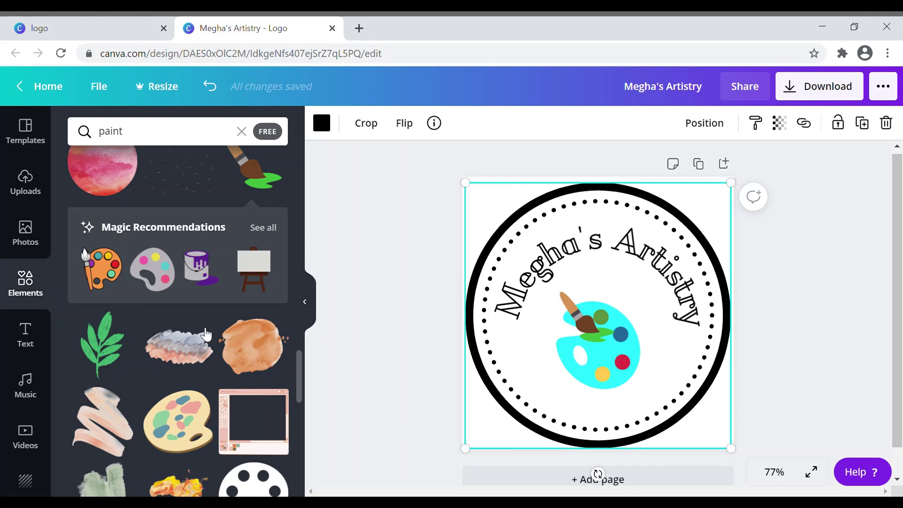
left_click(800, 285)
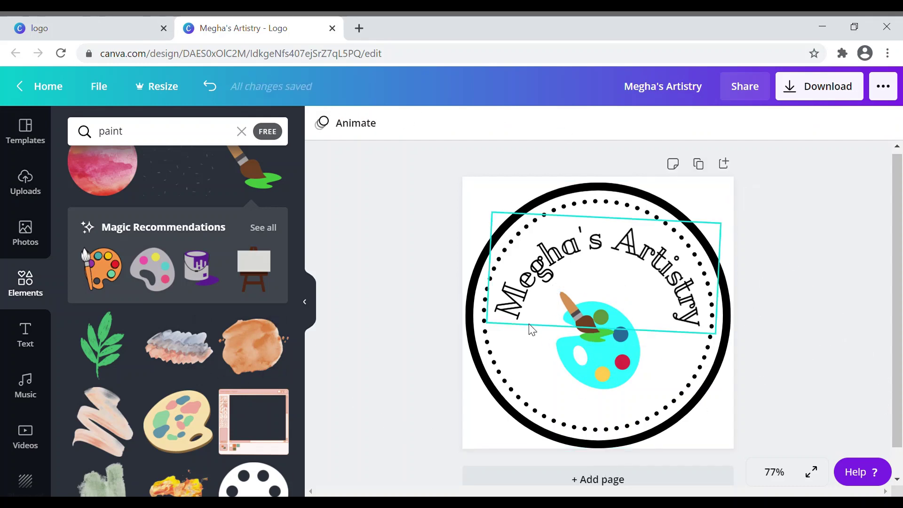
- Duplicate the logo page and delete the brush and the cyan palette from the copy
left_click(700, 168)
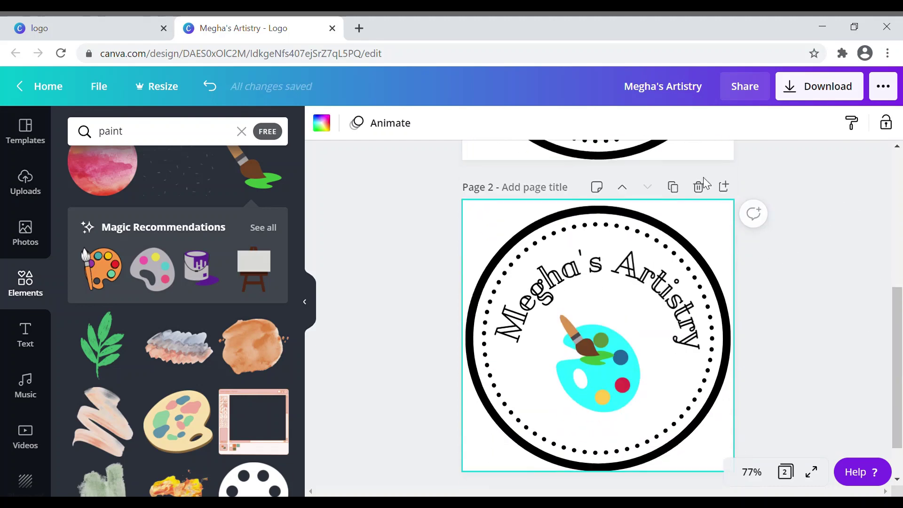
left_click(619, 354)
right_click(619, 354)
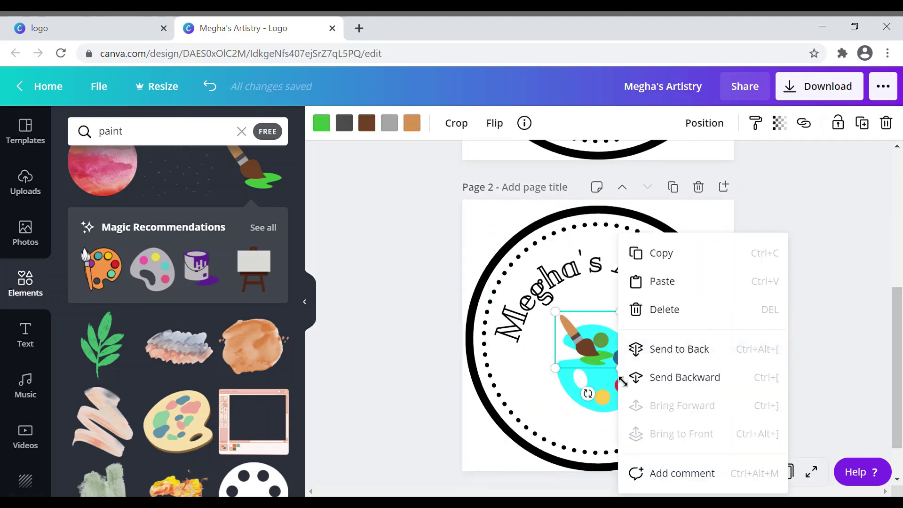
left_click(674, 320)
right_click(614, 382)
left_click(664, 314)
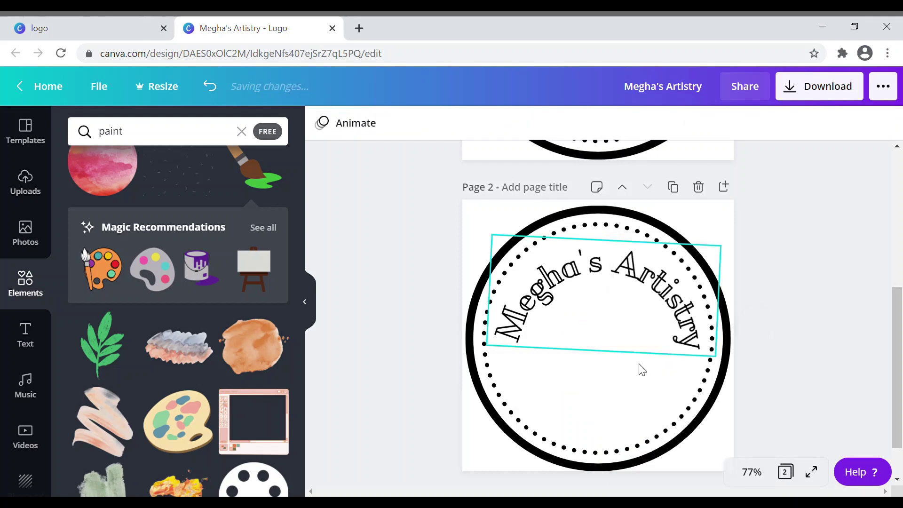
- Add the free orange palette with a white-tipped brush to page 2 and position it centered beneath the curved heading
scroll(169, 332, "up", 4)
scroll(170, 329, "up", 5)
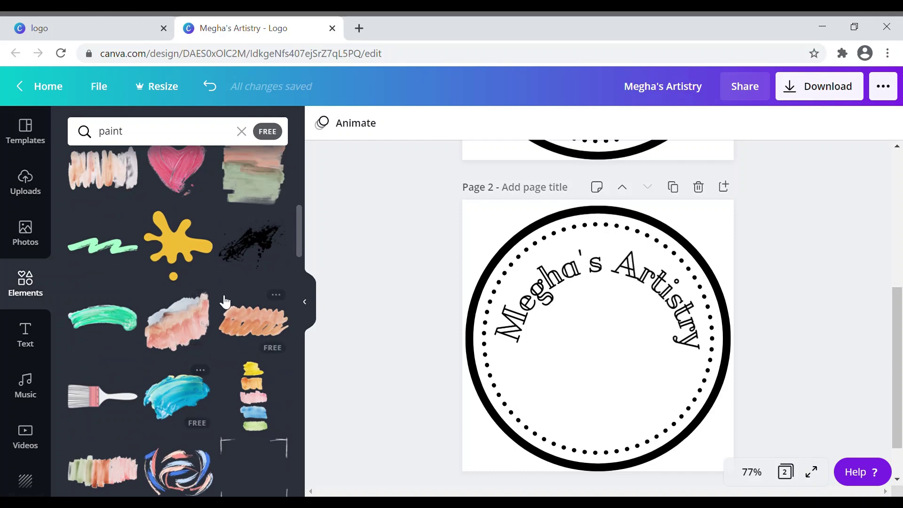
scroll(183, 279, "up", 4)
left_click(182, 302)
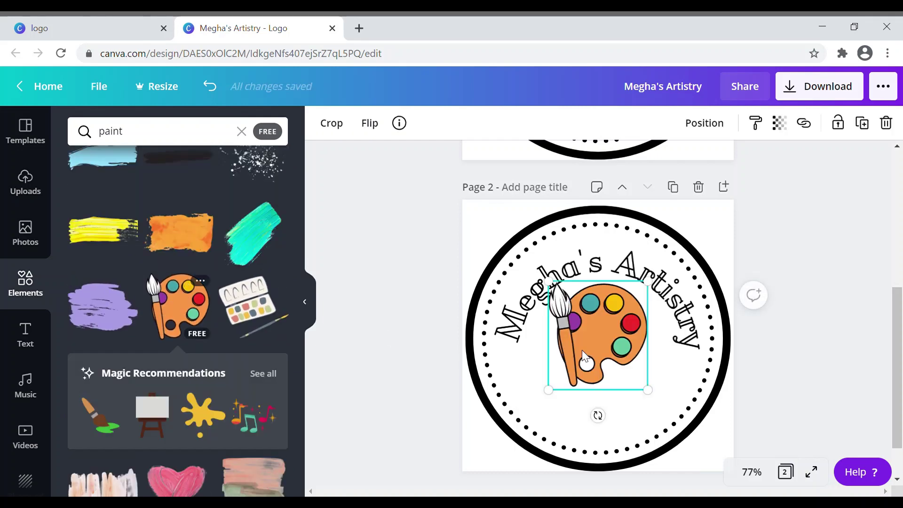
left_click_drag(606, 358, 602, 365)
left_click(797, 345)
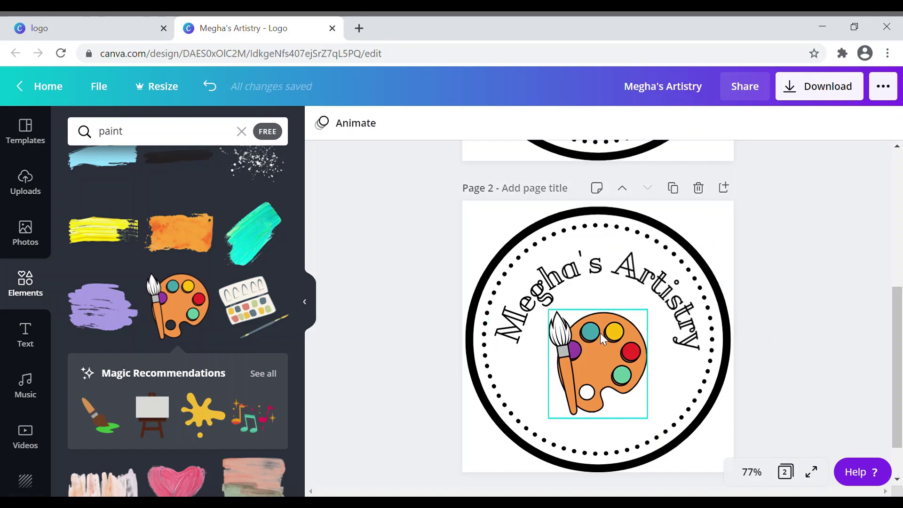
scroll(602, 332, "up", 6)
scroll(606, 329, "down", 6)
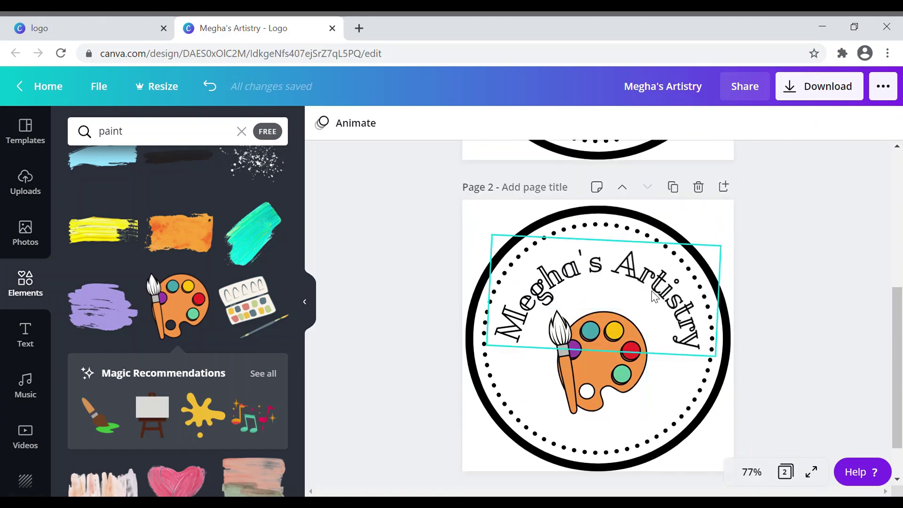
- Duplicate page 2 and look through the paint results for a different graphic for the copy
left_click(673, 188)
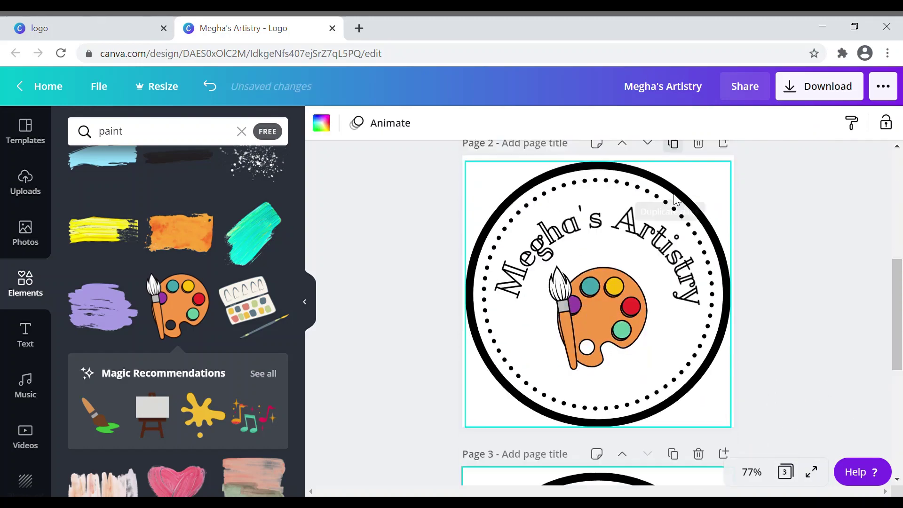
scroll(138, 388, "down", 5)
scroll(183, 348, "down", 4)
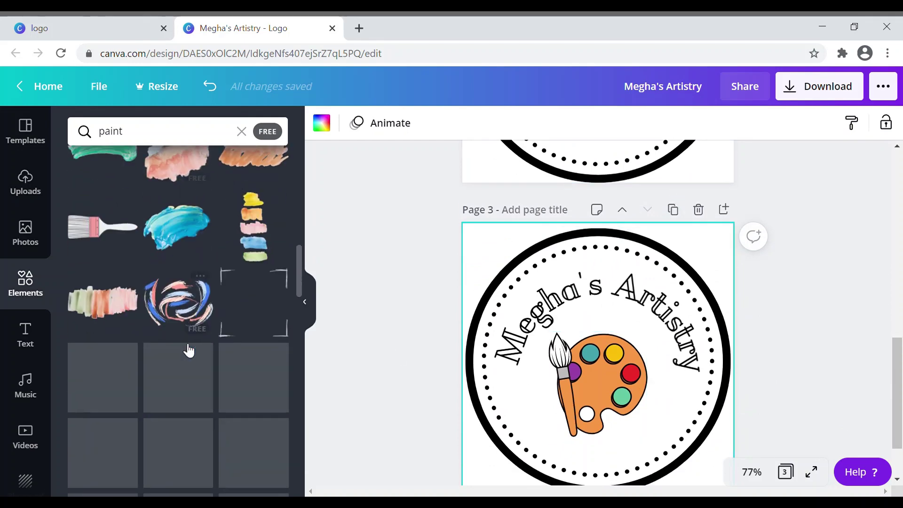
scroll(188, 343, "down", 6)
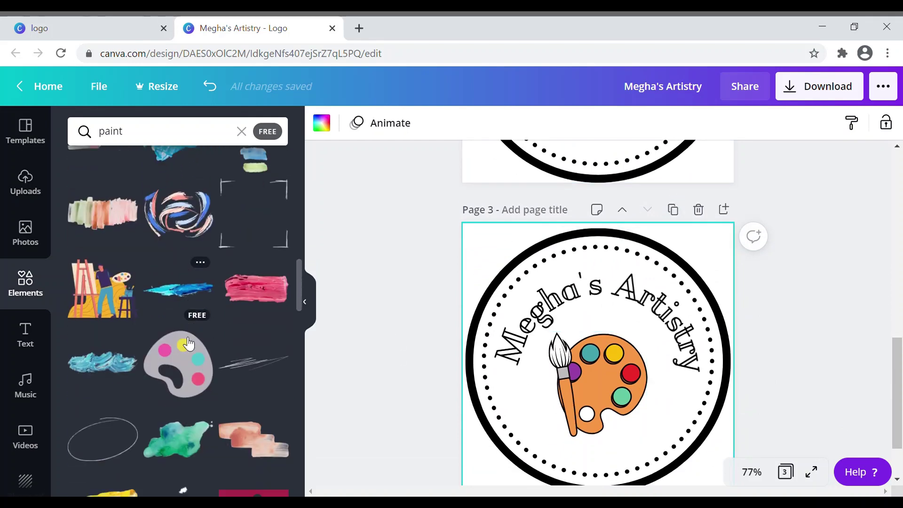
scroll(185, 343, "down", 8)
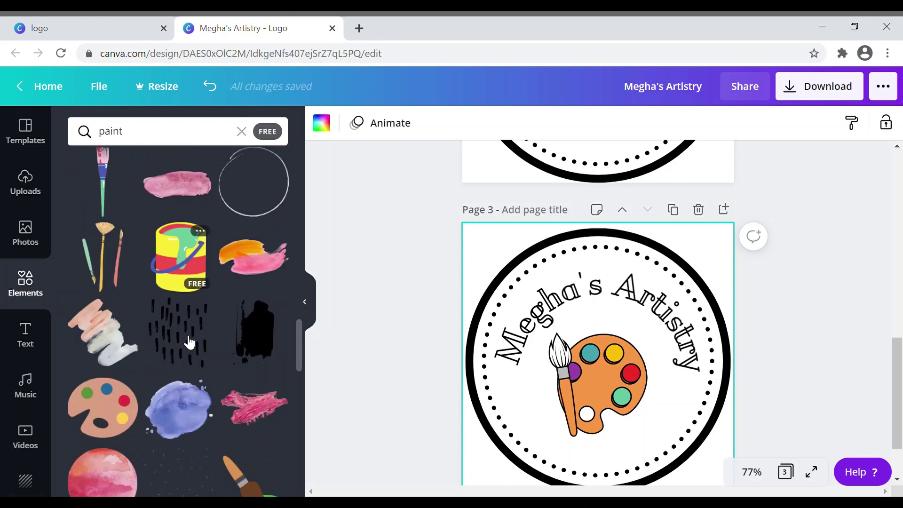
scroll(188, 342, "down", 4)
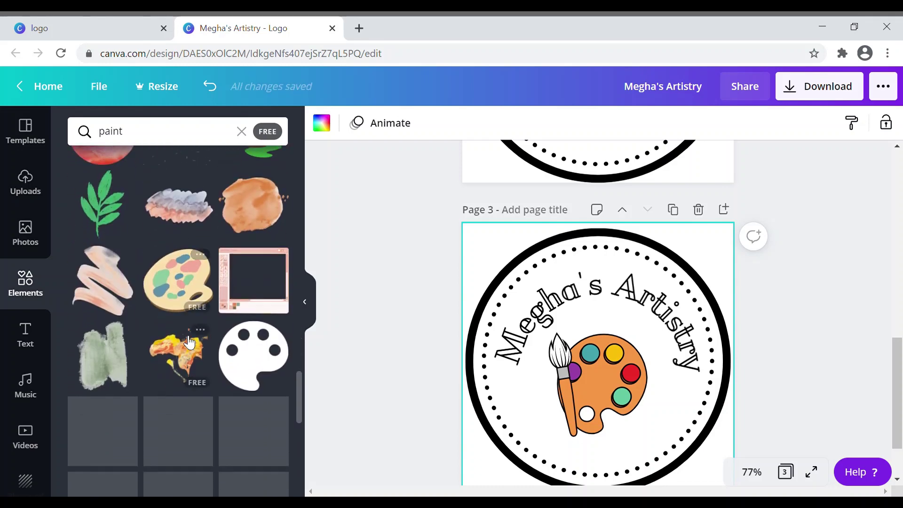
scroll(227, 331, "down", 5)
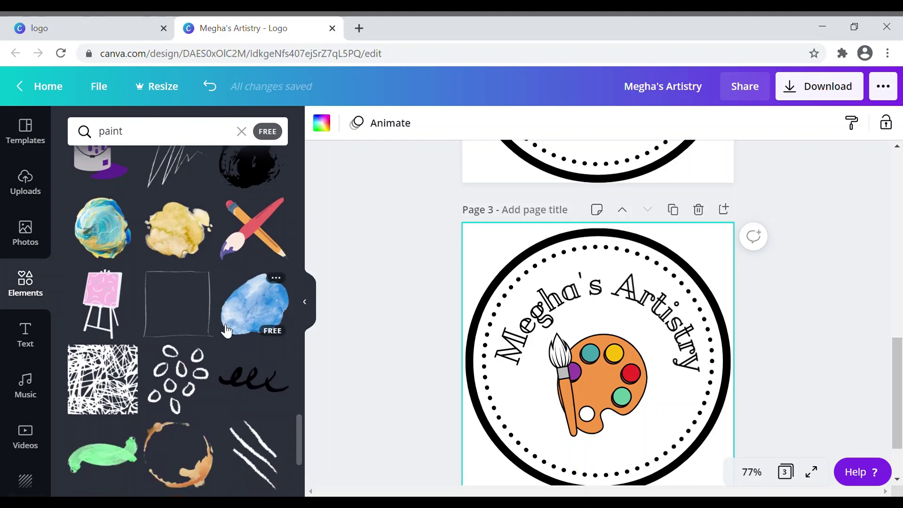
scroll(227, 331, "down", 8)
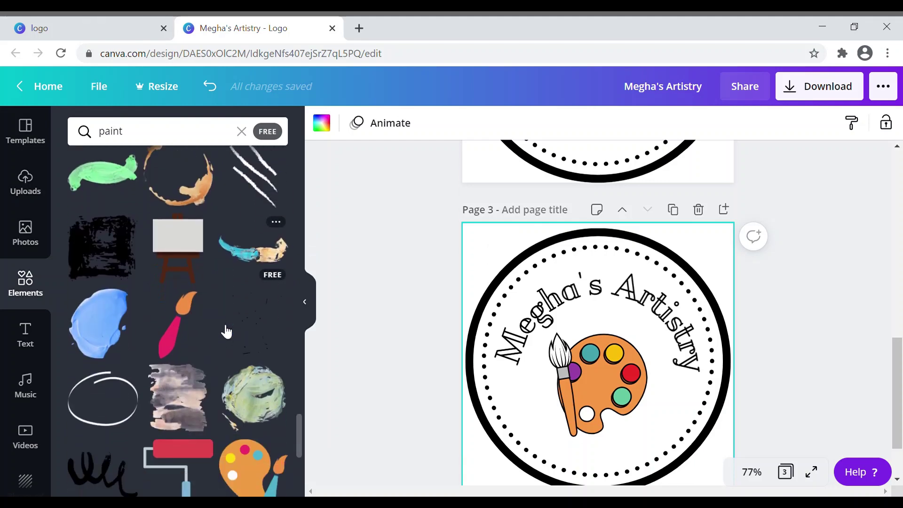
- Replace the orange palette on page 3 with the free pink-handled paintbrush, placed slightly left of the logo's center
right_click(589, 379)
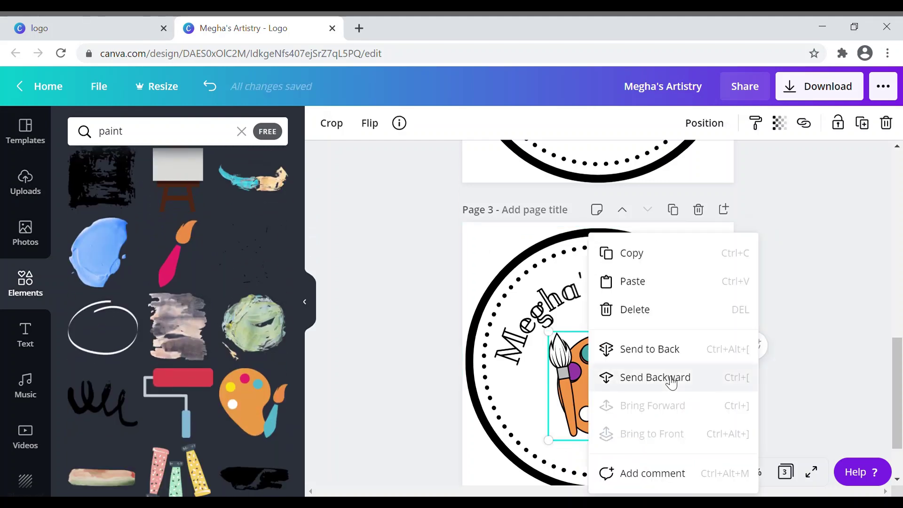
left_click(664, 316)
left_click(175, 277)
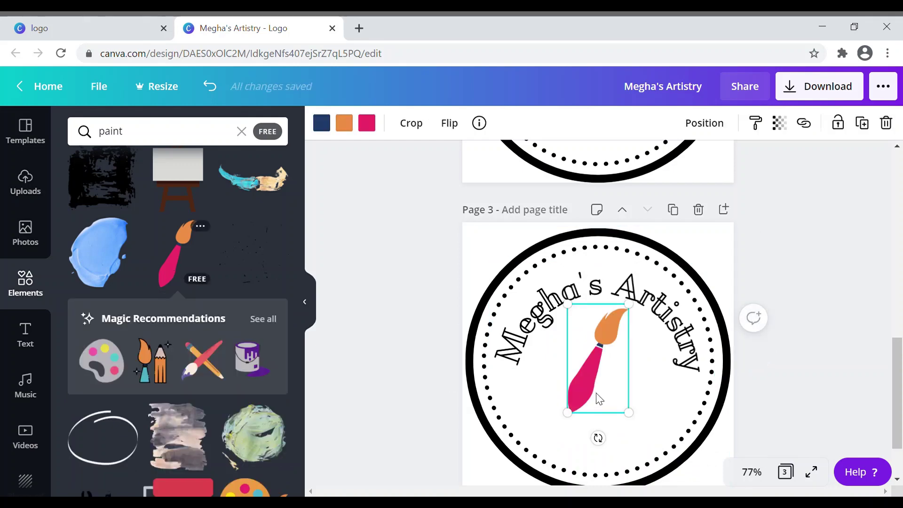
mouse_move(600, 400)
left_mouse_down()
mouse_move(566, 397)
mouse_move(580, 394)
left_mouse_up()
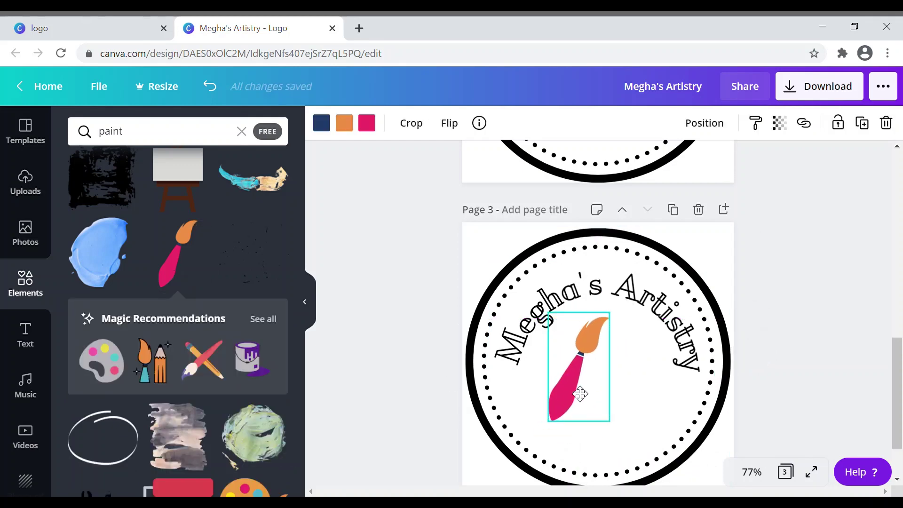
- Add the three speckled paint tubes to page 3, tilt them counterclockwise and send them behind the pink brush
scroll(152, 280, "down", 3)
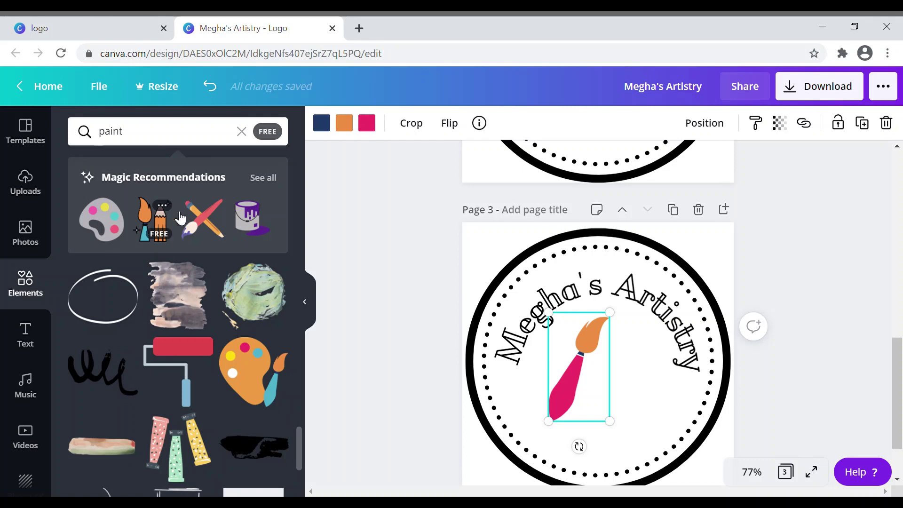
scroll(207, 361, "down", 3)
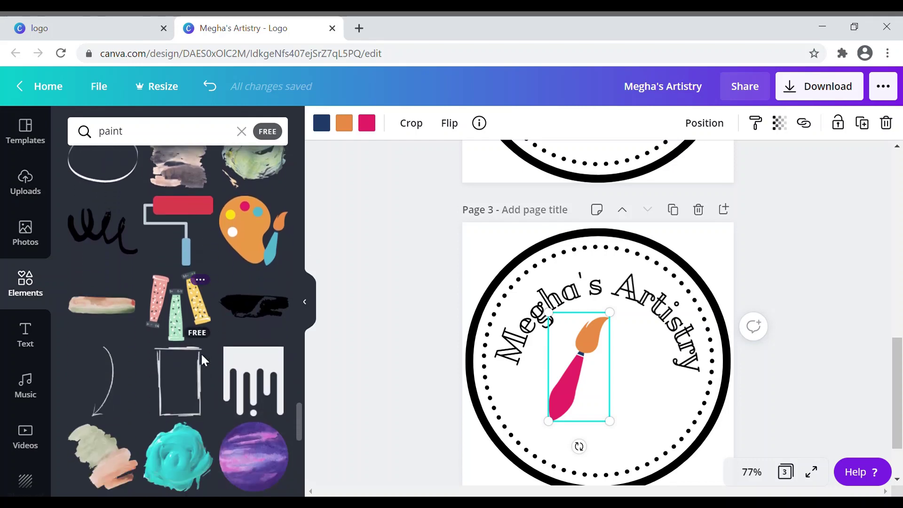
left_click(196, 309)
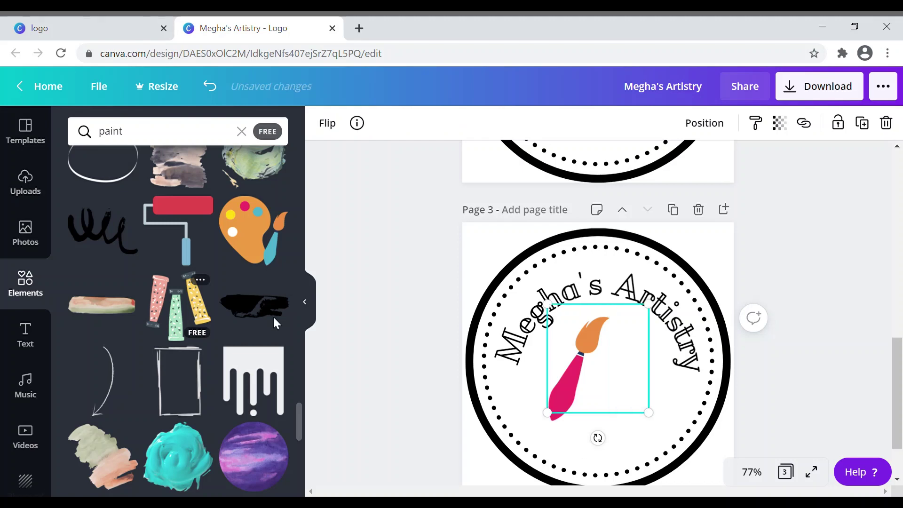
mouse_move(616, 415)
left_mouse_down()
mouse_move(627, 441)
mouse_move(652, 449)
mouse_move(649, 440)
mouse_move(616, 433)
mouse_move(624, 419)
mouse_move(619, 371)
left_mouse_up()
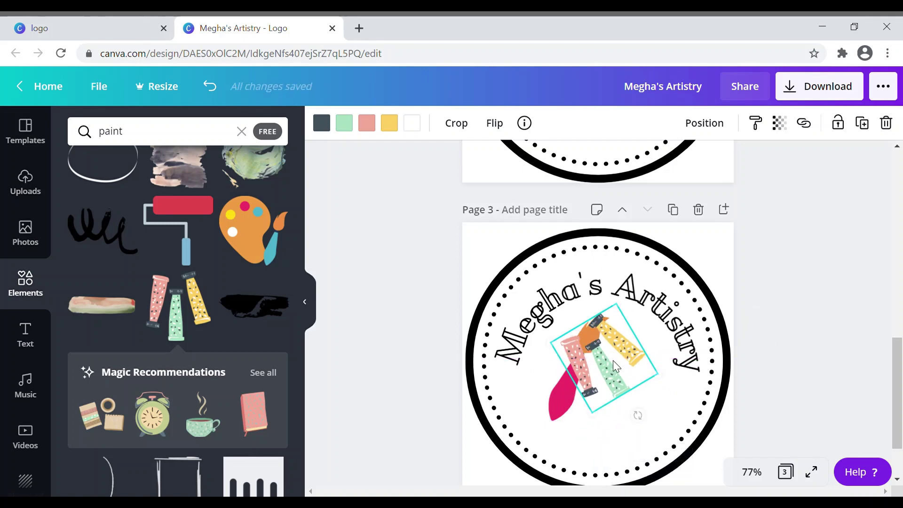
right_click(614, 360)
left_click(649, 377)
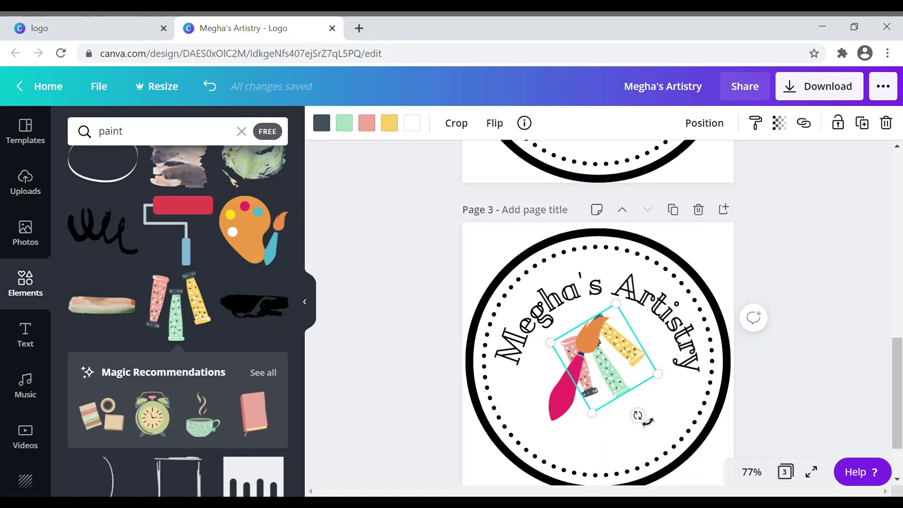
- Delete the pink-handled brush and the three speckled paint tubes from page 3
scroll(155, 376, "down", 6)
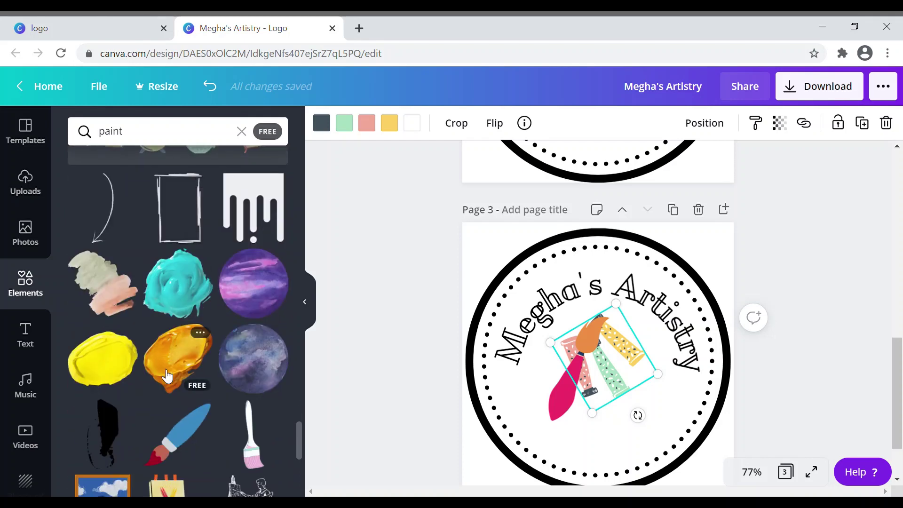
scroll(167, 377, "down", 6)
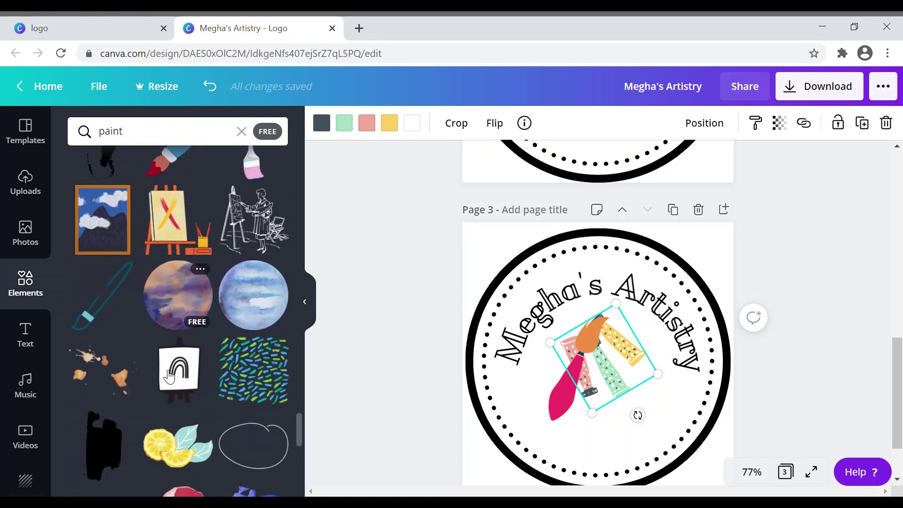
scroll(169, 376, "down", 5)
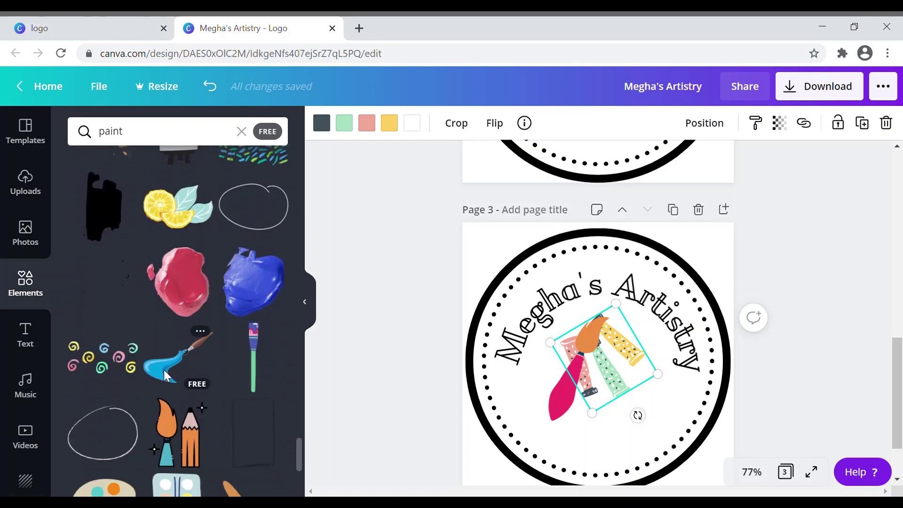
scroll(169, 367, "down", 4)
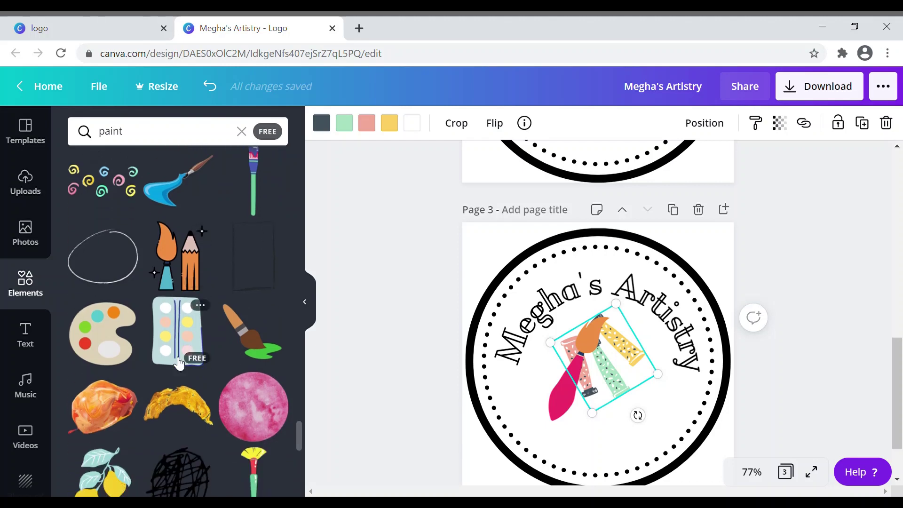
scroll(178, 364, "down", 3)
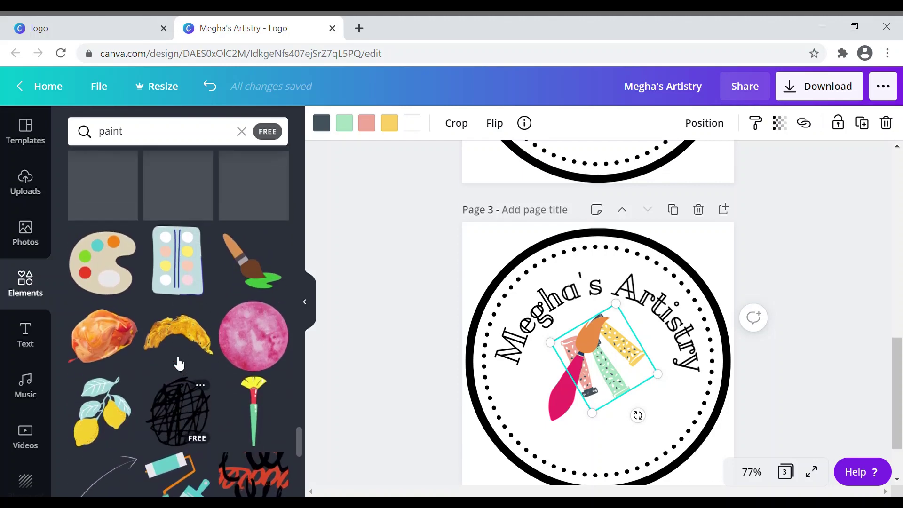
scroll(179, 364, "down", 3)
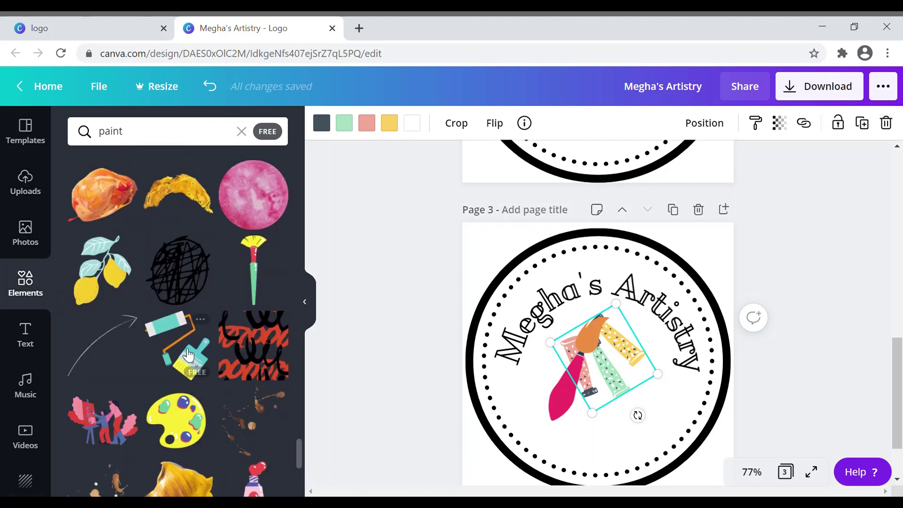
right_click(597, 383)
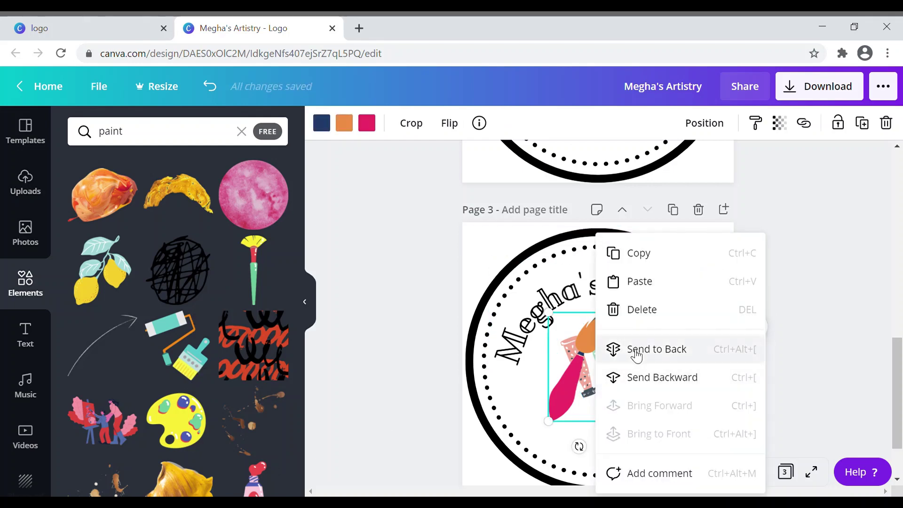
left_click(658, 312)
right_click(619, 368)
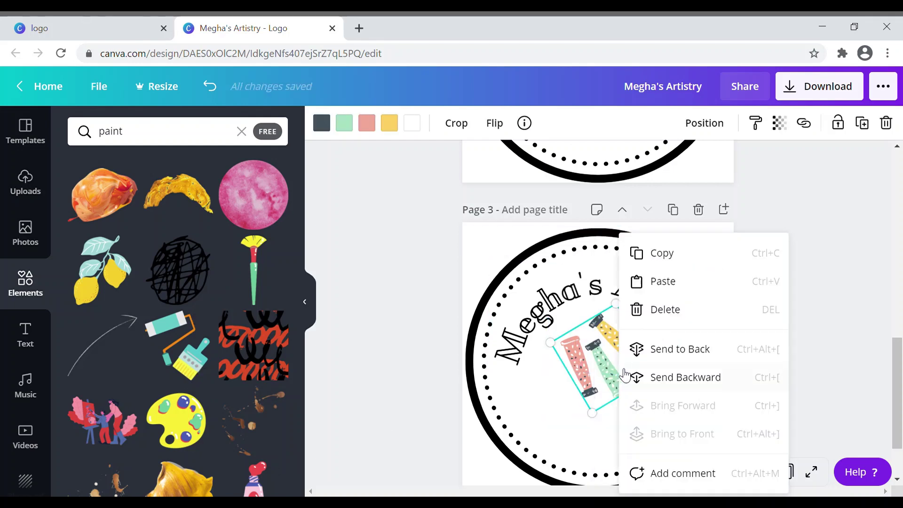
left_click(659, 309)
- Add the free teal paint roller and brush graphic to page 3, move it beneath the curved heading and enlarge it slightly
left_click(172, 359)
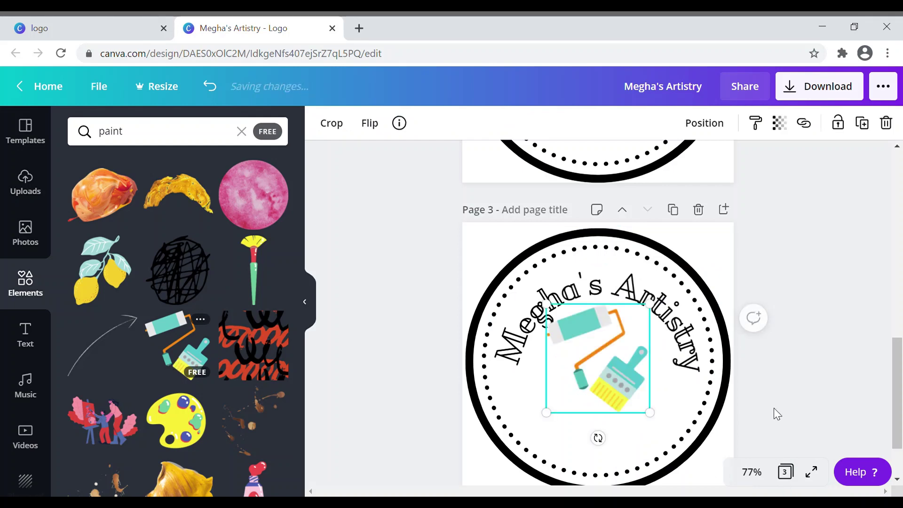
left_click_drag(625, 369, 619, 384)
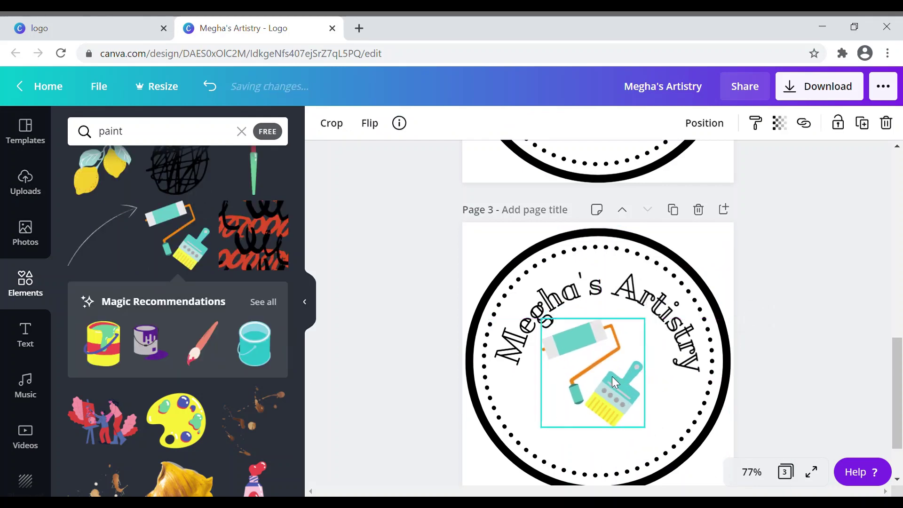
mouse_move(644, 427)
left_mouse_down()
mouse_move(664, 449)
mouse_move(654, 453)
left_mouse_up()
left_click(780, 355)
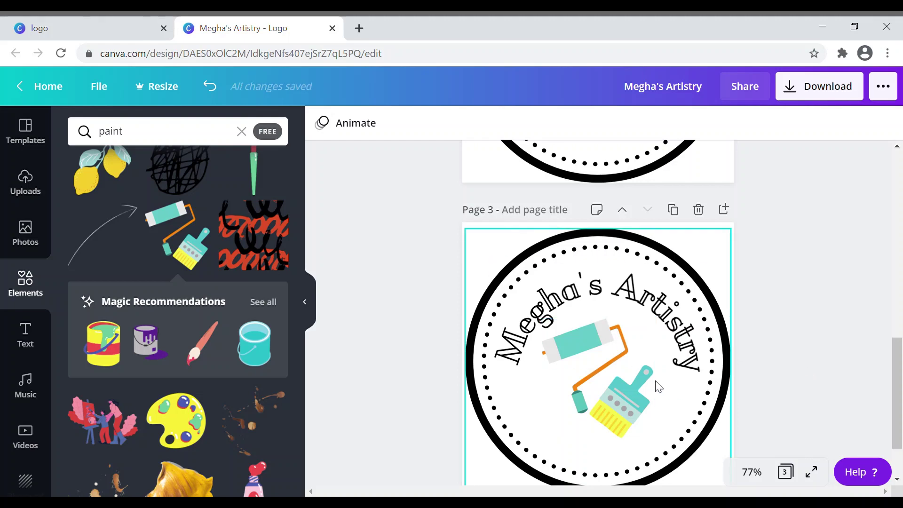
- Try the Shadow, Lift and None effects on page 3's heading and reapply the Curve effect
left_click(643, 306)
left_click(706, 124)
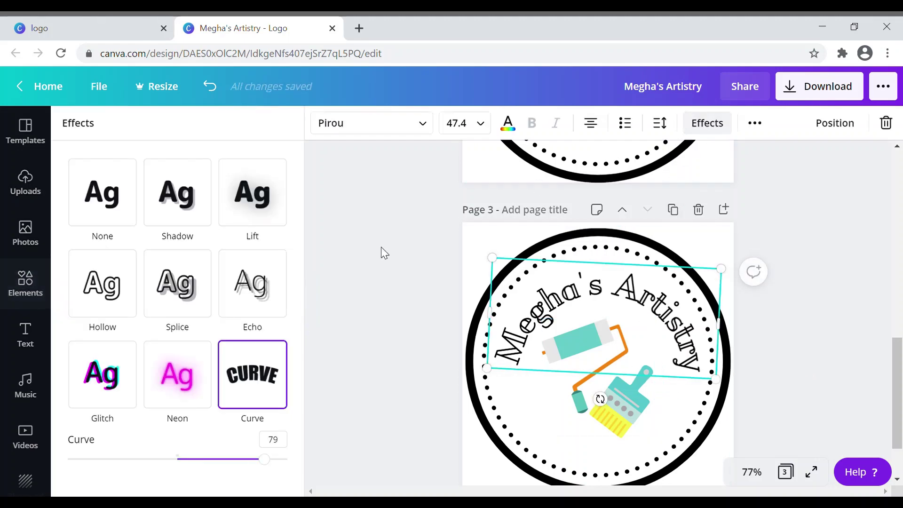
left_click(171, 195)
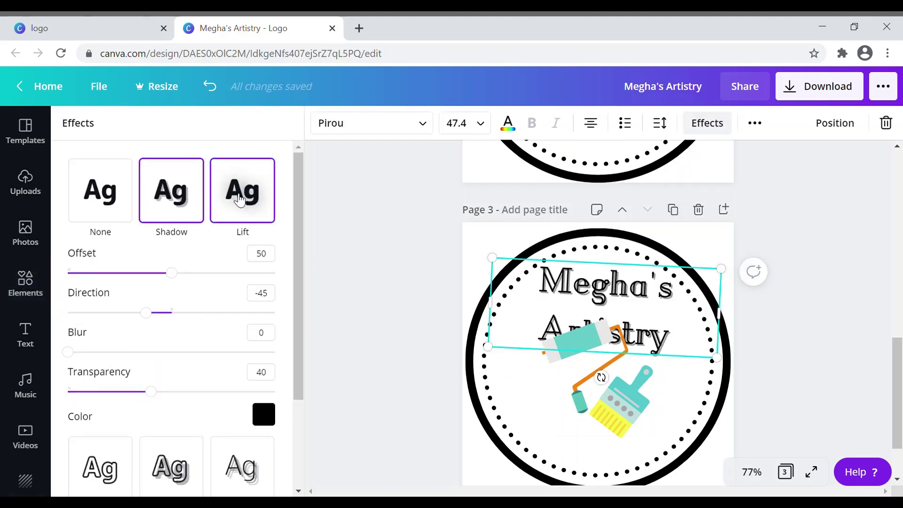
left_click(240, 200)
left_click(115, 199)
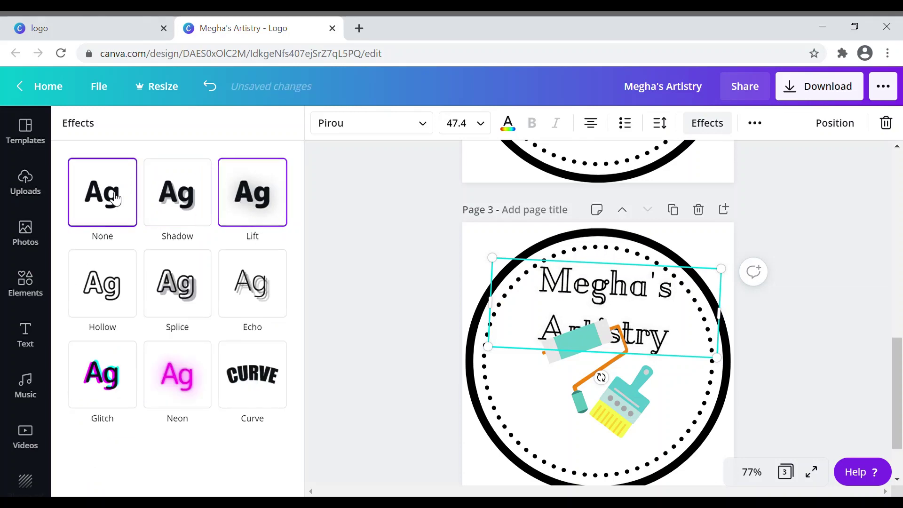
left_click(247, 389)
- Add a blank page 4 and apply the recently used Krown Creatives logo template to it
left_click(25, 282)
scroll(439, 375, "down", 2)
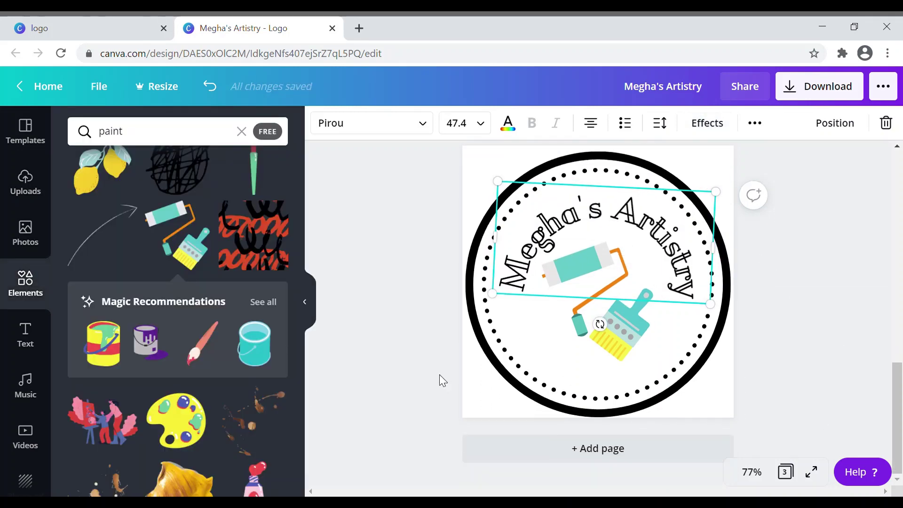
left_click(818, 313)
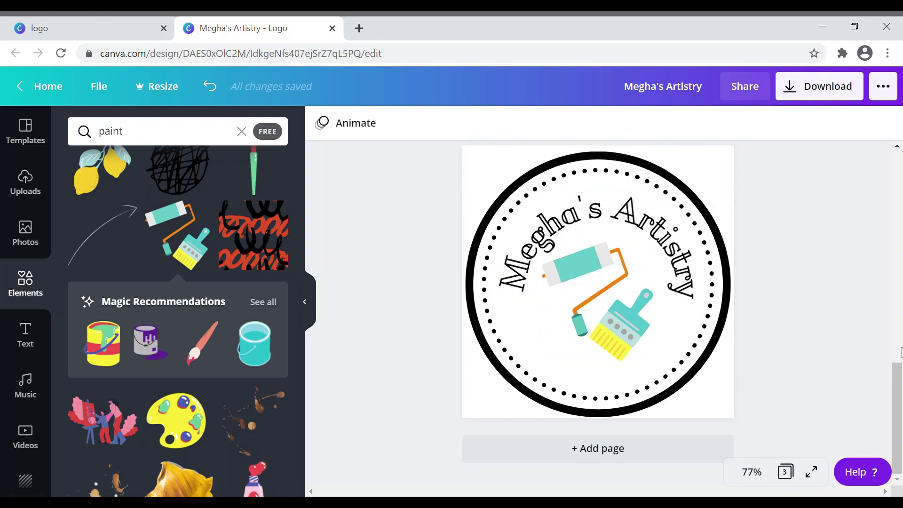
left_click(650, 456)
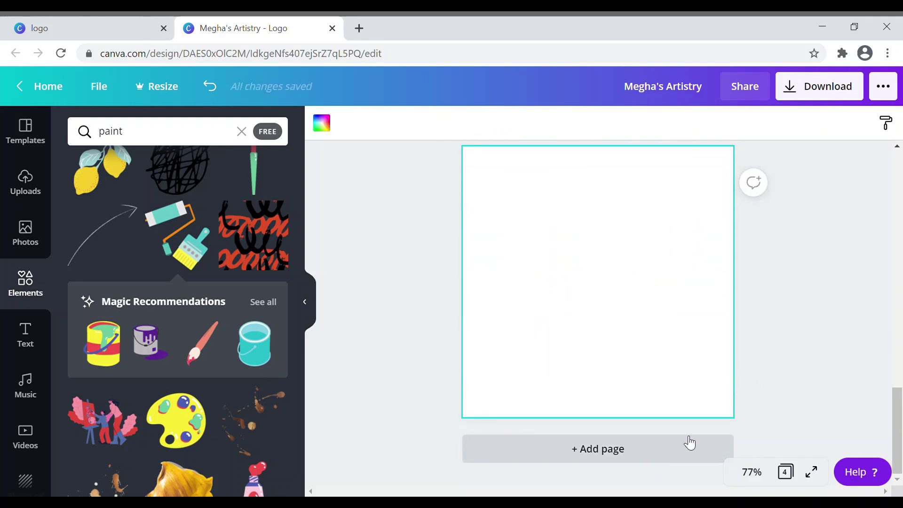
left_click(29, 140)
scroll(141, 282, "down", 10)
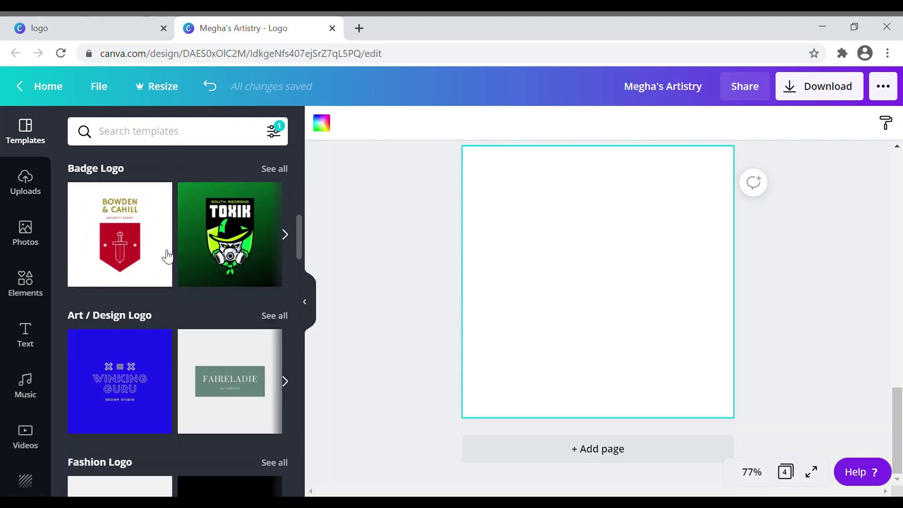
scroll(167, 256, "down", 11)
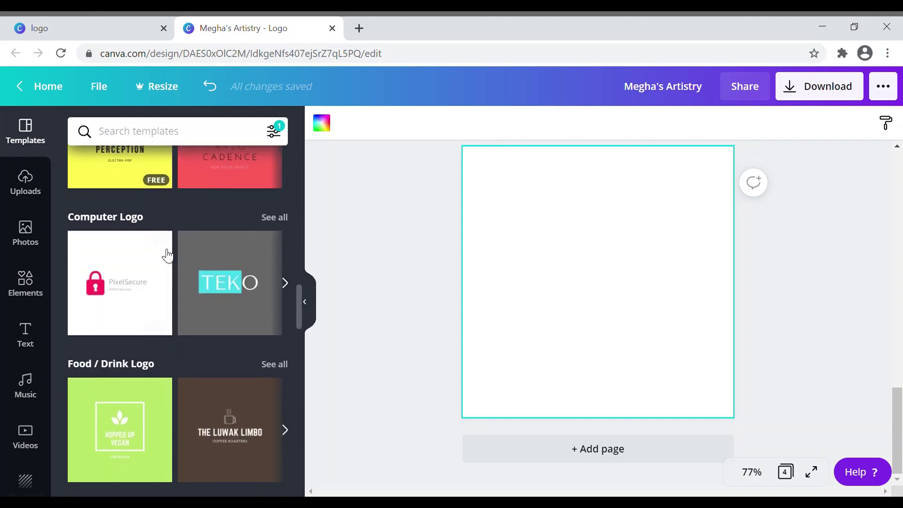
scroll(167, 255, "down", 2)
scroll(165, 252, "up", 15)
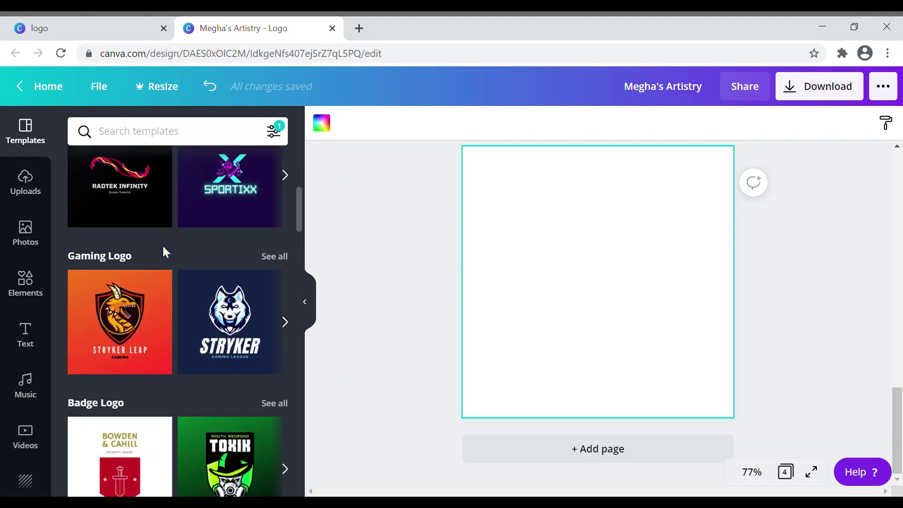
scroll(165, 252, "up", 5)
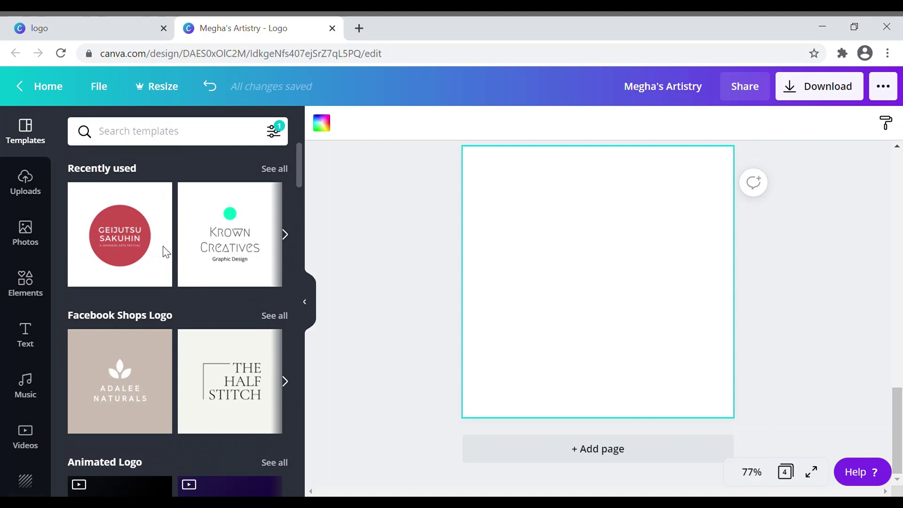
left_click(225, 240)
- Replace the template's Krown Creatives heading on page 4 with the brand name, split over two lines
left_click(612, 295)
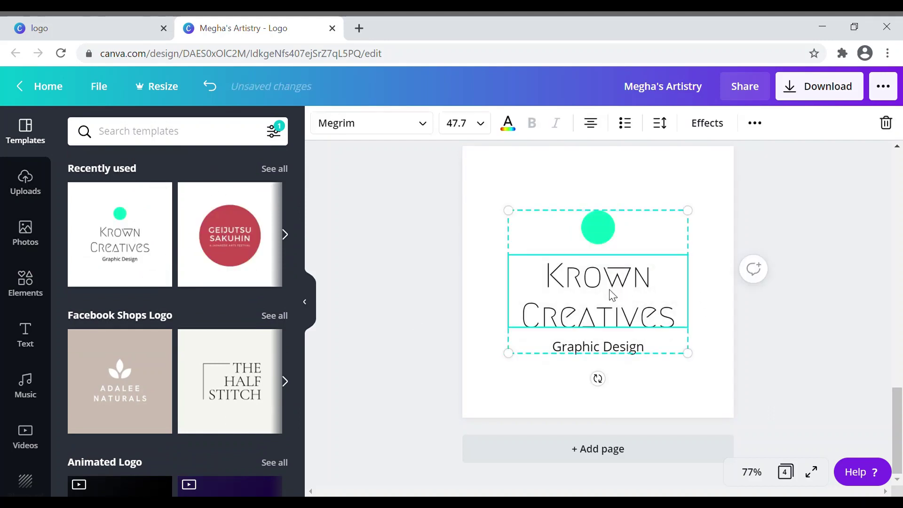
left_click_drag(551, 280, 675, 314)
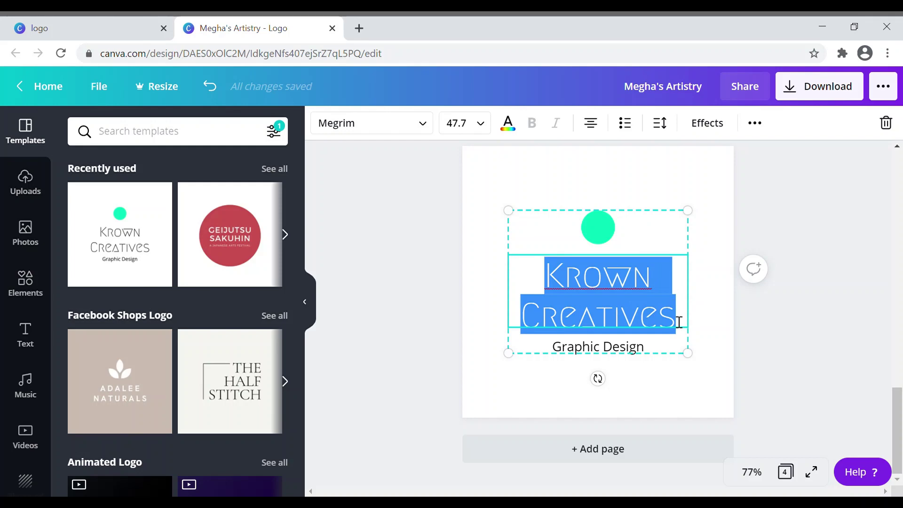
type("Megha")
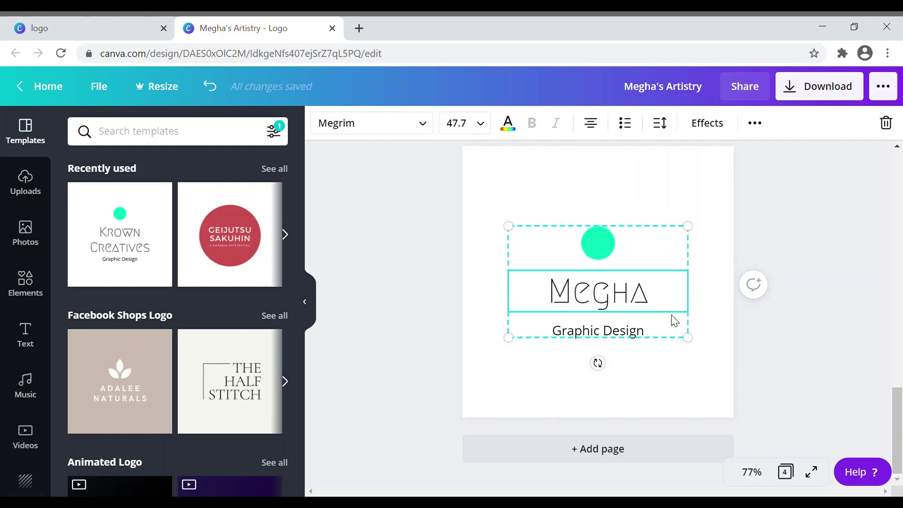
type("'s")
key("Return")
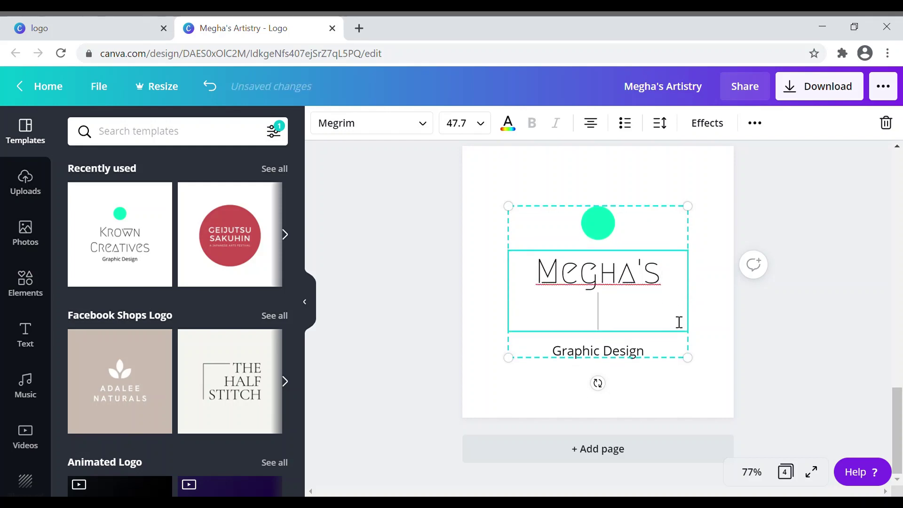
type("Artistry")
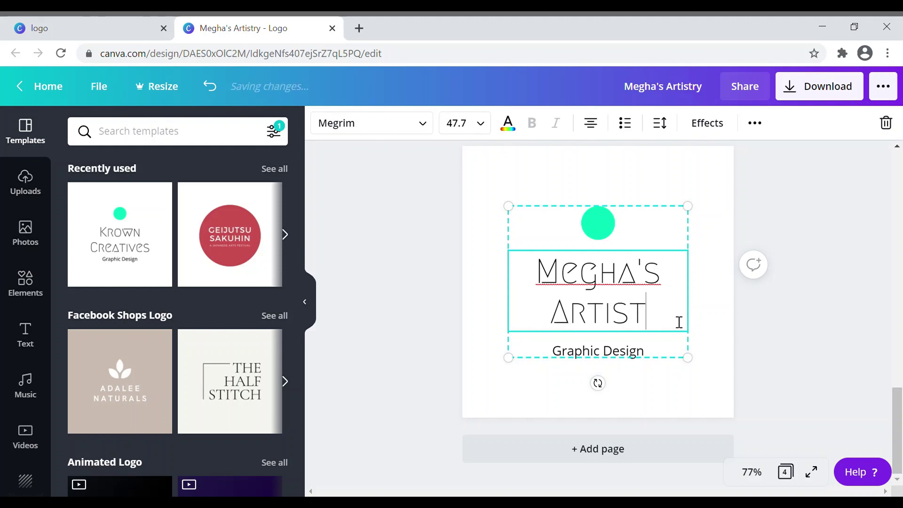
- Delete the Graphic Design tagline text beneath the heading on page 4
left_click(623, 351)
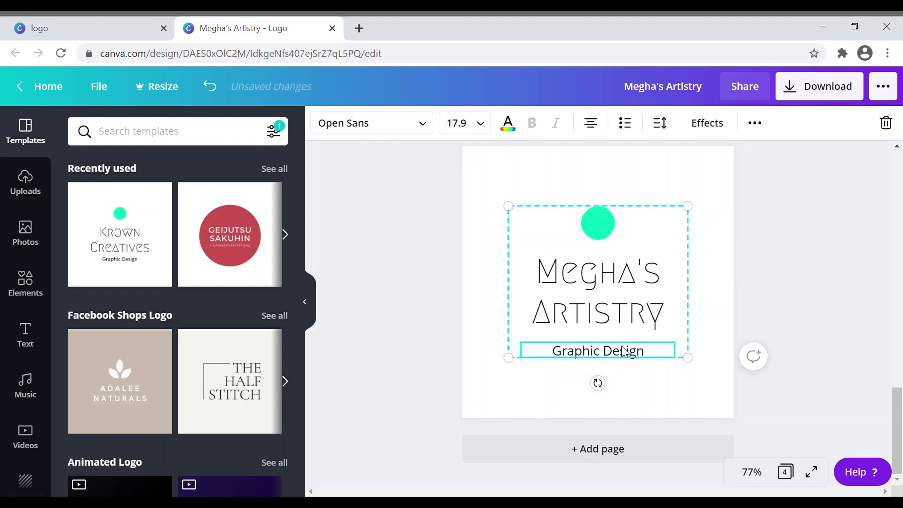
left_click_drag(660, 360, 537, 366)
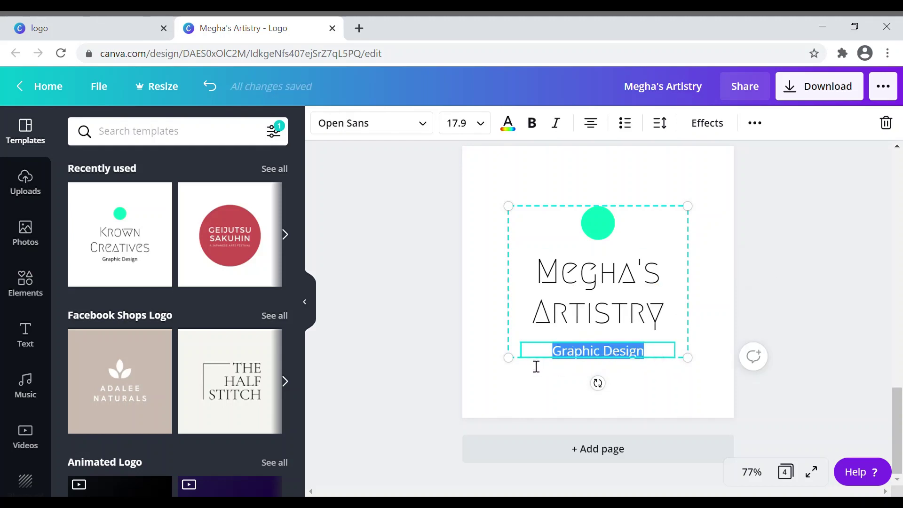
key("BackSpace")
left_click(723, 276)
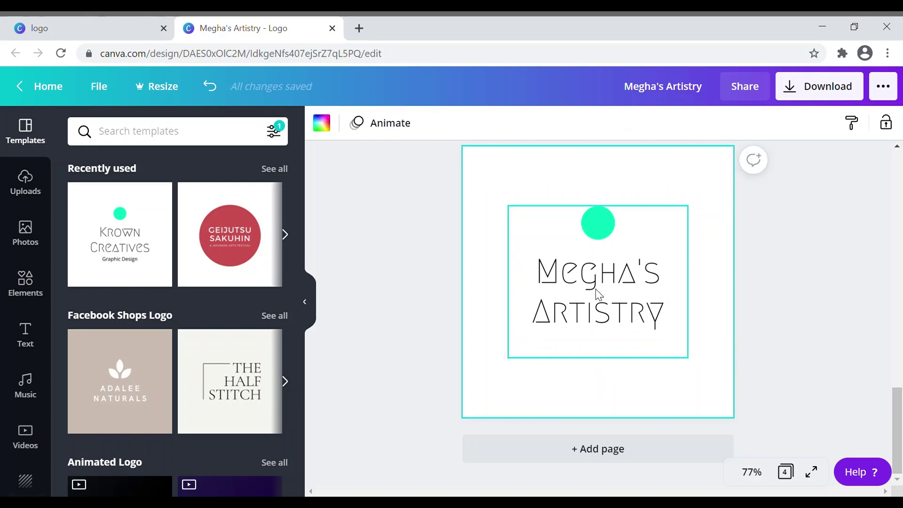
- Enlarge the grouped green circle and heading to nearly the full width of page 4 and center the group
left_click(597, 296)
left_click_drag(704, 372, 738, 427)
mouse_move(633, 312)
left_mouse_down()
mouse_move(620, 313)
mouse_move(633, 316)
left_mouse_up()
left_click(840, 316)
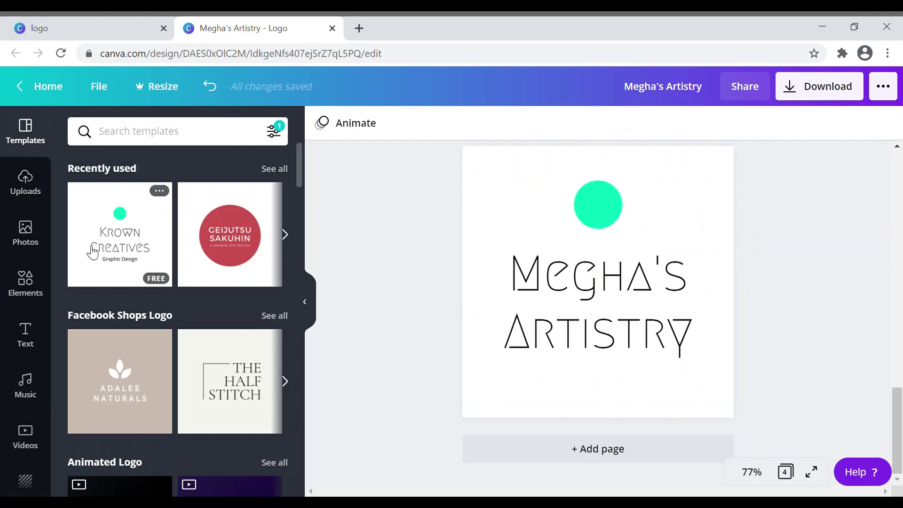
- Add the free teal paint roller and brush graphic to page 4, shrink it and place it over the green circle
left_click(40, 296)
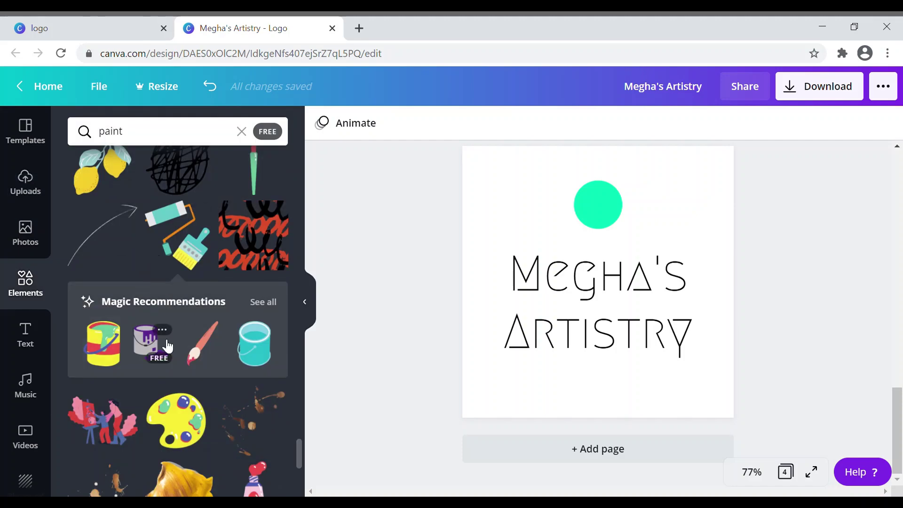
scroll(211, 360, "up", 3)
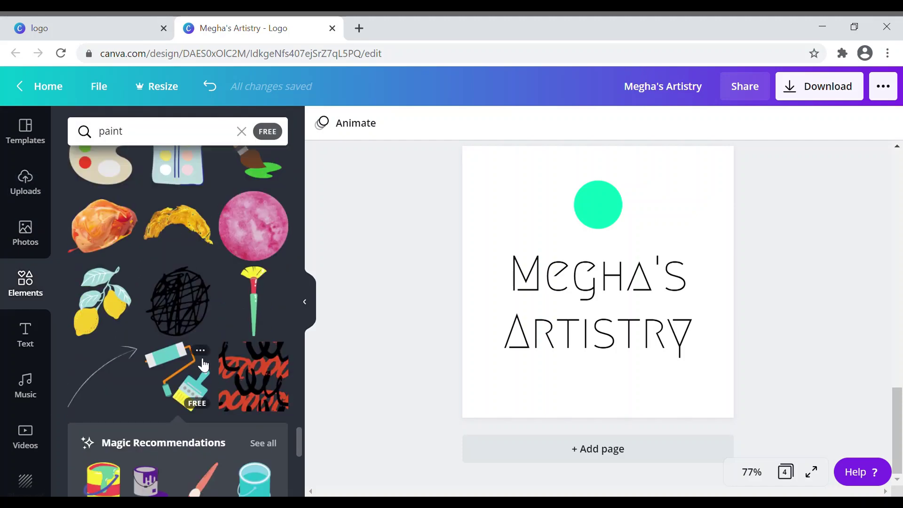
left_click(189, 373)
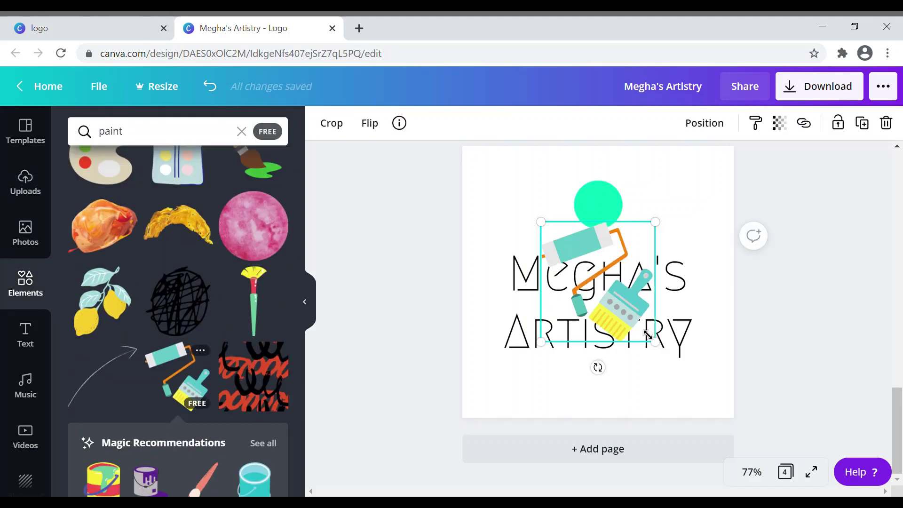
mouse_move(648, 334)
left_mouse_down()
mouse_move(595, 282)
mouse_move(585, 232)
mouse_move(620, 266)
left_mouse_up()
left_click(599, 229)
left_click_drag(591, 241, 596, 241)
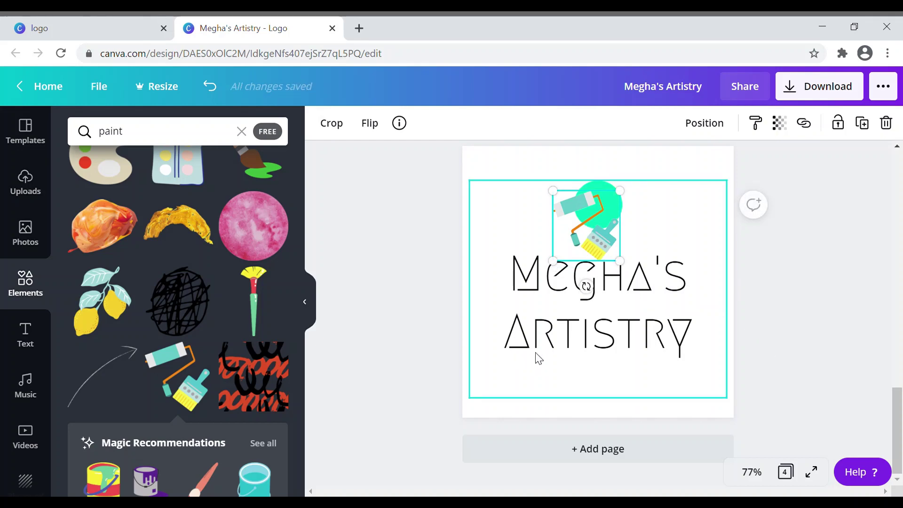
- Add a fifth blank page to the design and search the logo templates for "design"
left_click(628, 448)
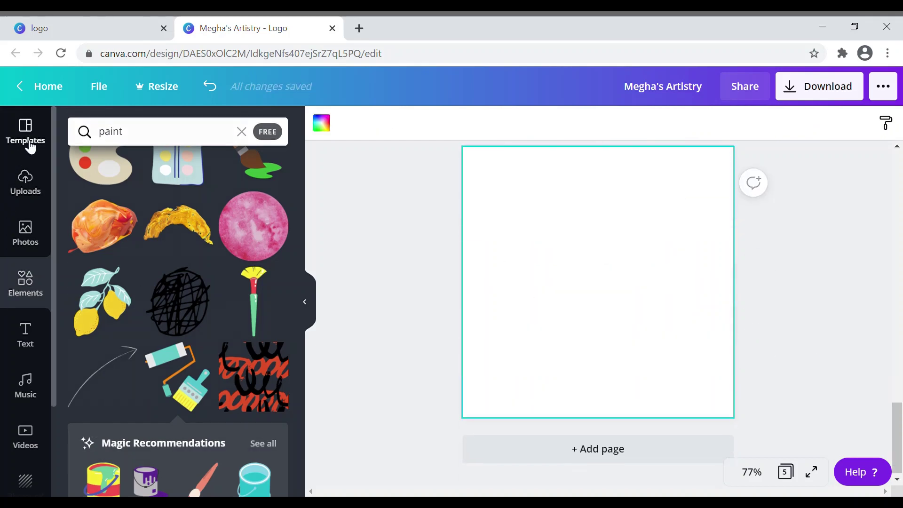
left_click(26, 137)
left_click(157, 135)
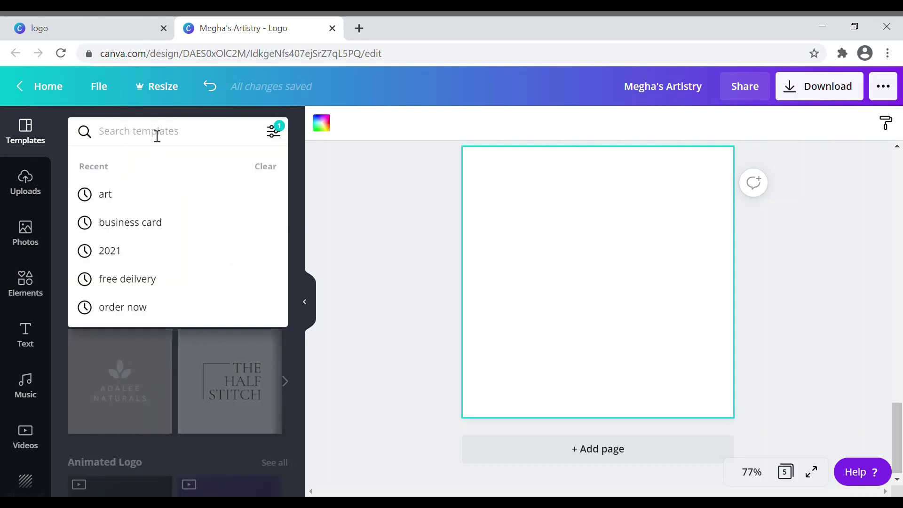
type("design")
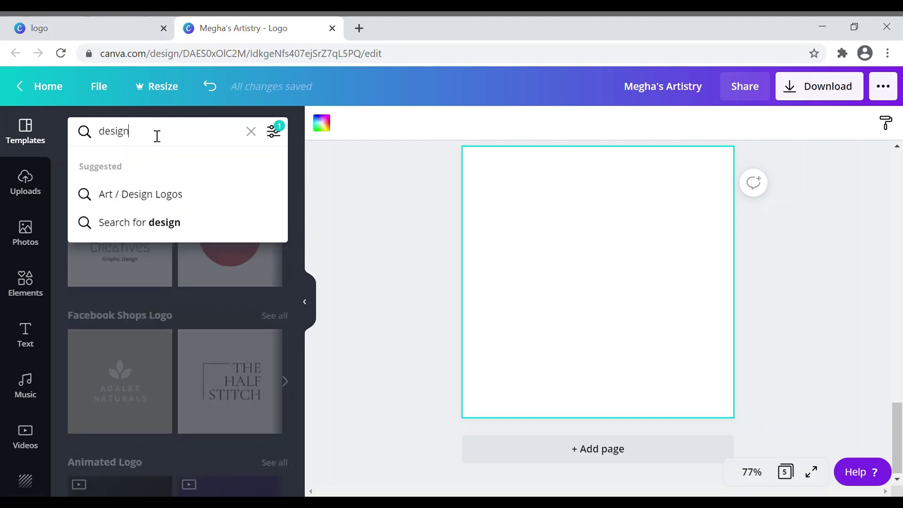
key("Return")
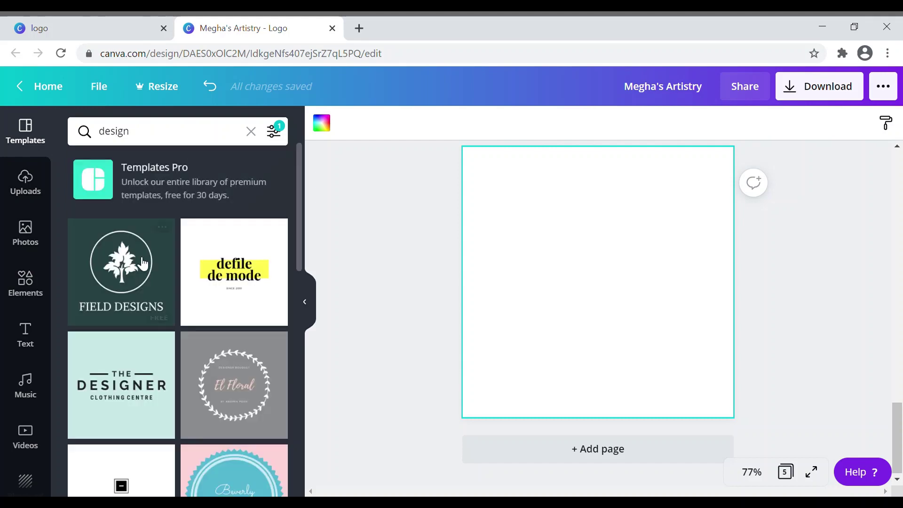
- Find the free Kyobi Labs logo template with the yellow pencil and apply it to page 5
scroll(156, 320, "down", 3)
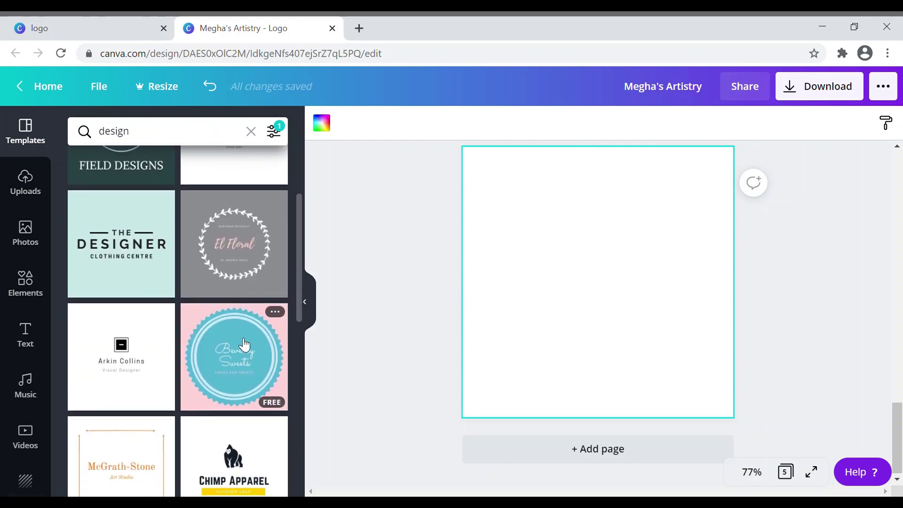
scroll(153, 355, "down", 1)
scroll(153, 355, "down", 6)
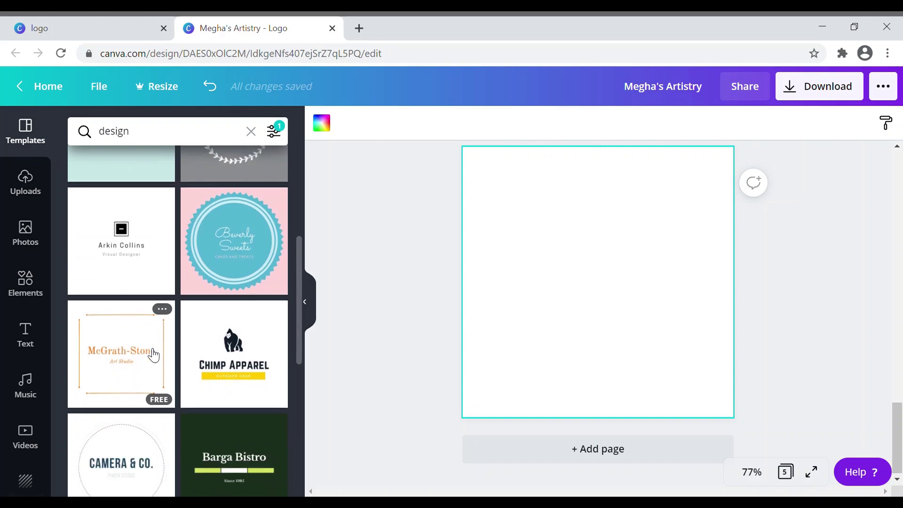
scroll(154, 355, "down", 7)
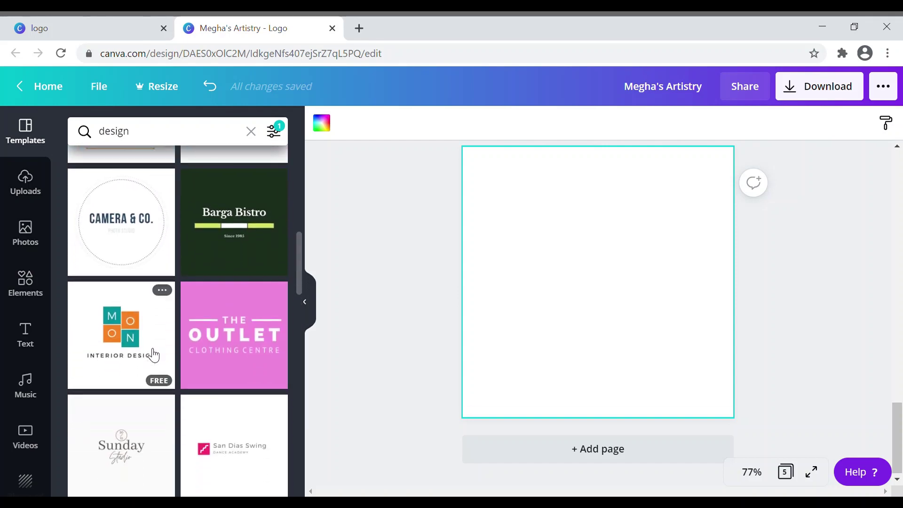
scroll(153, 352, "up", 15)
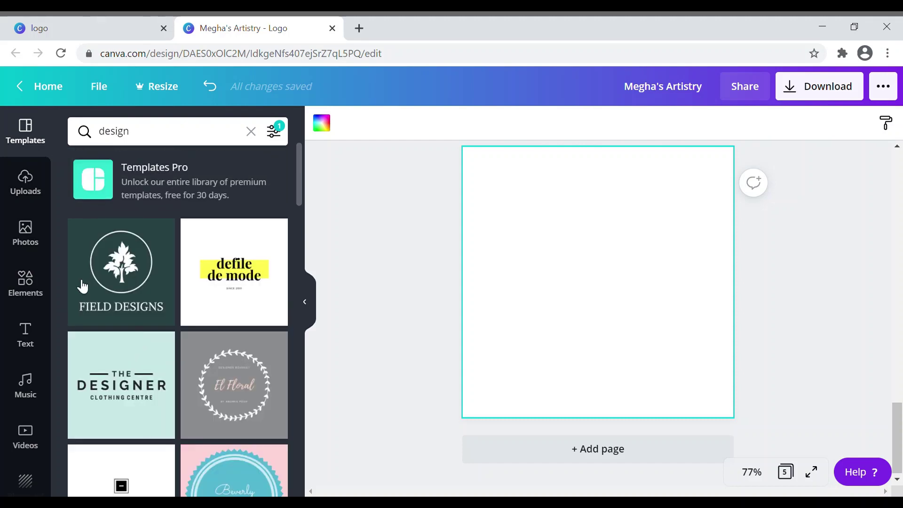
scroll(118, 340, "down", 2)
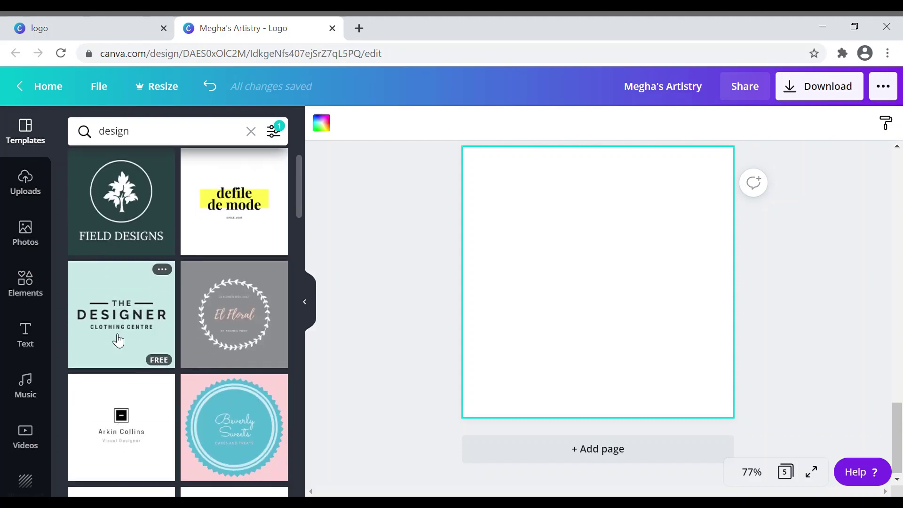
scroll(216, 323, "down", 10)
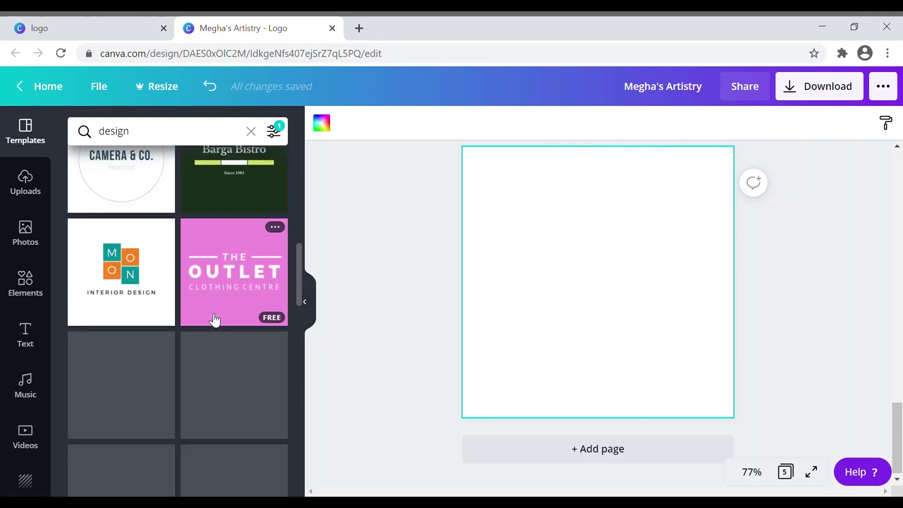
scroll(214, 319, "down", 3)
scroll(234, 294, "down", 3)
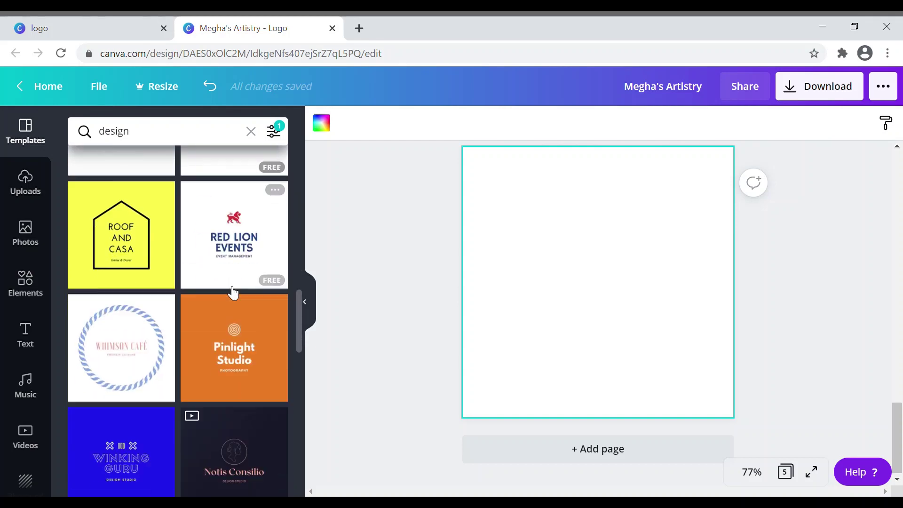
scroll(233, 293, "down", 6)
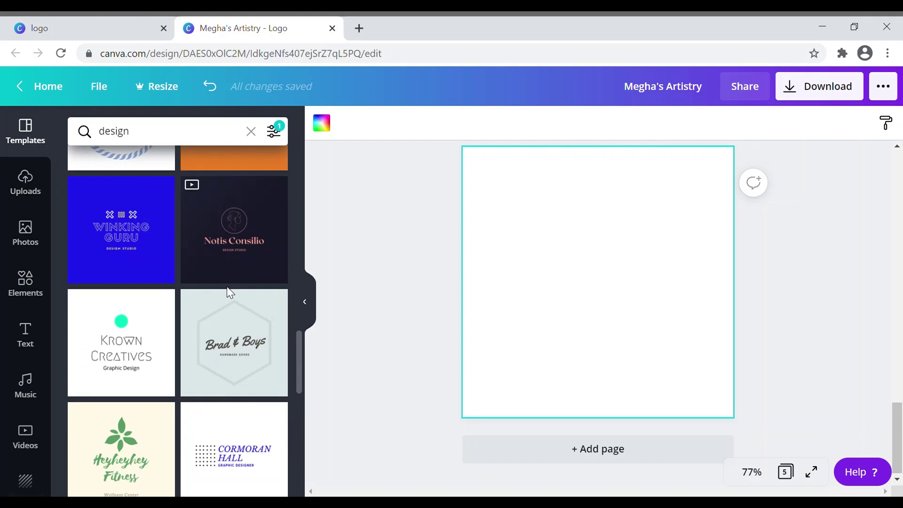
scroll(233, 293, "down", 7)
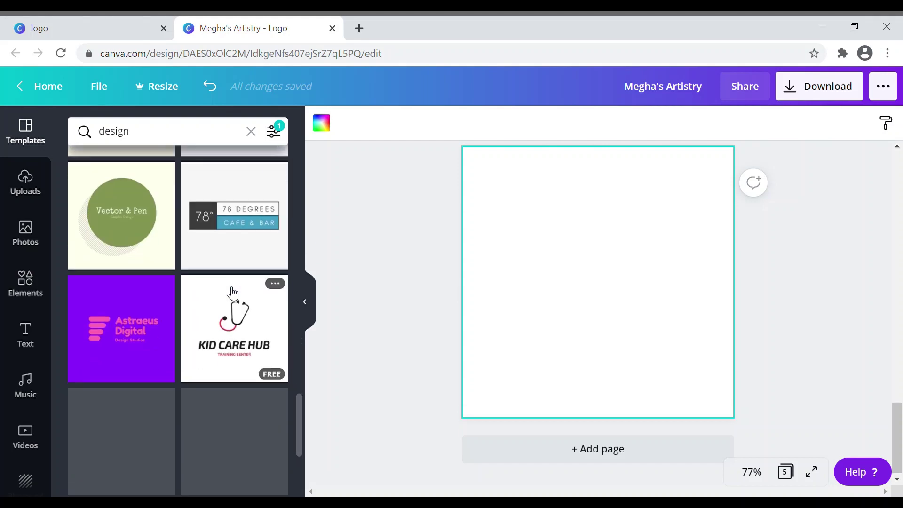
scroll(233, 293, "down", 2)
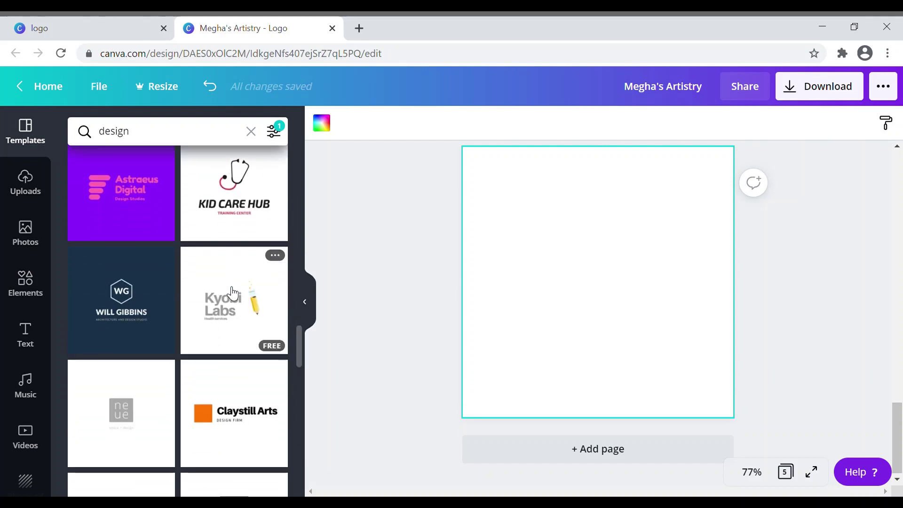
scroll(233, 292, "down", 2)
left_click(233, 258)
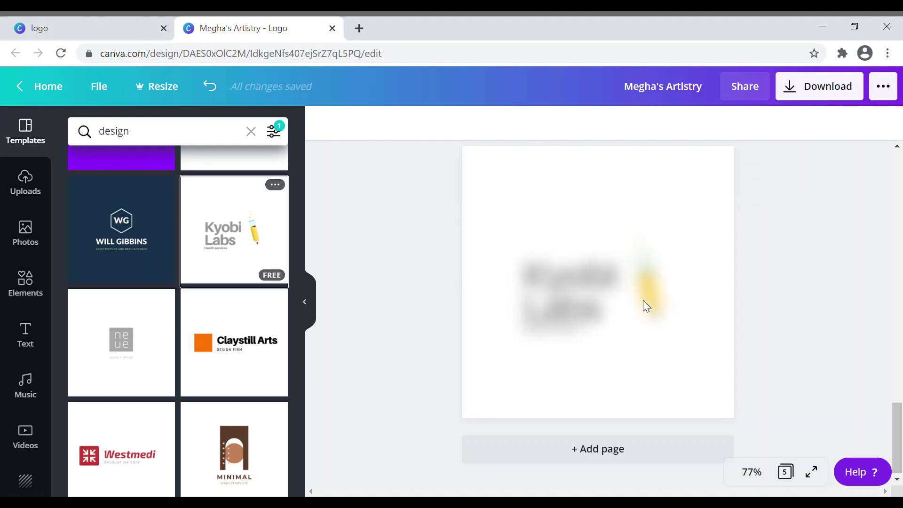
- Replace the Kyobi Labs heading on page 5 with the brand name, starting its second word on a new line
left_click(541, 297)
double_click(561, 281)
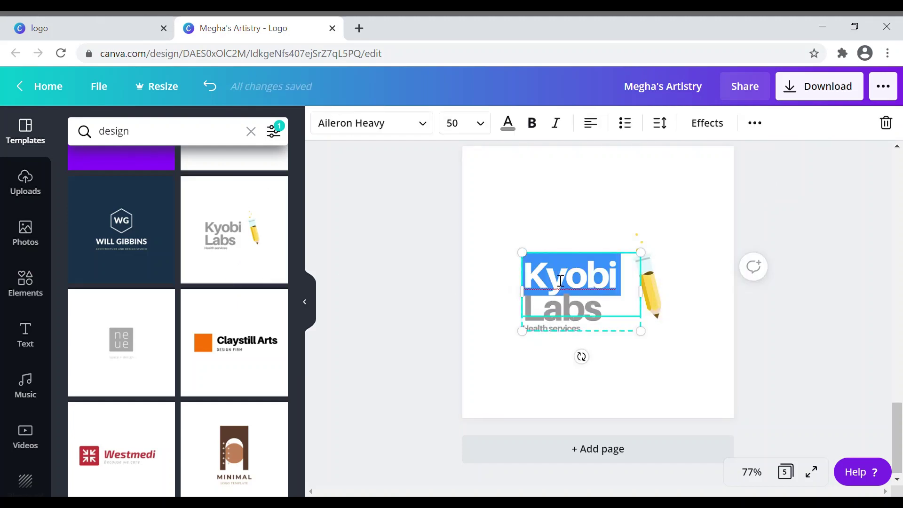
key("Delete")
key("Delete")
key("Delete")
key("Delete")
key("Delete")
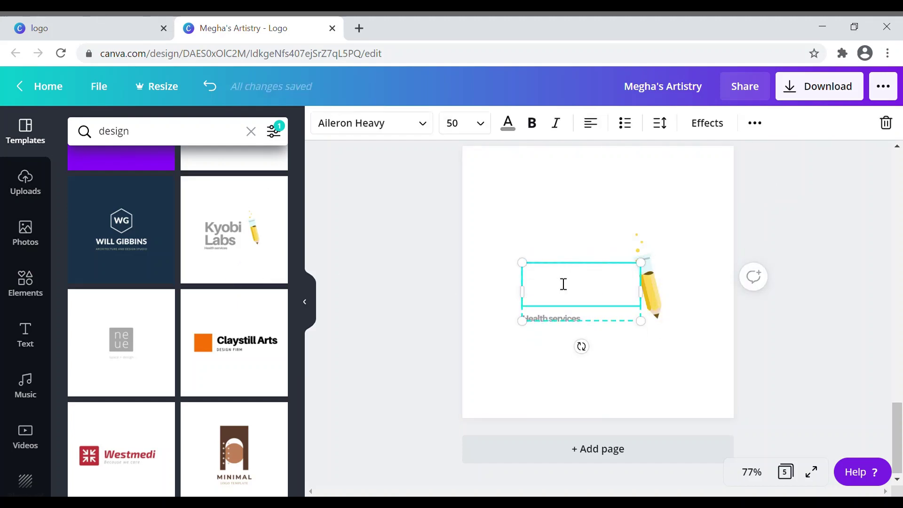
type("Megha'")
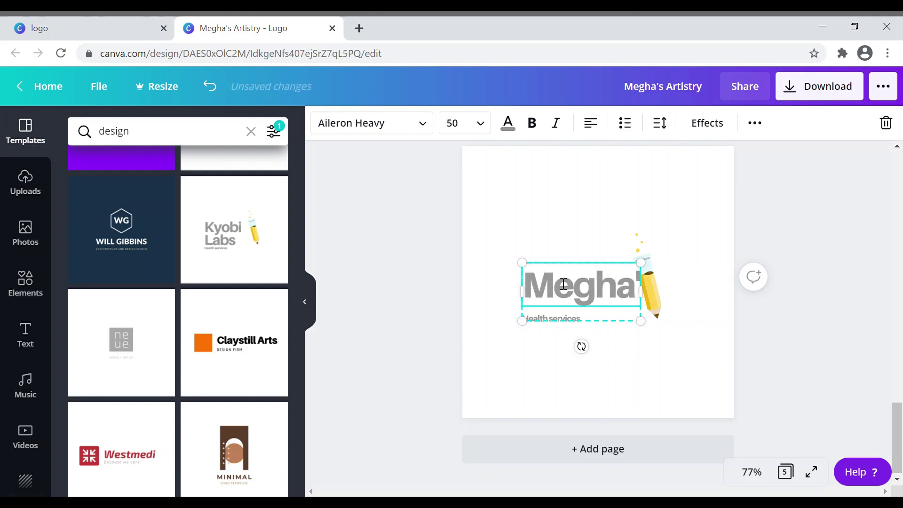
type("s")
key("Return")
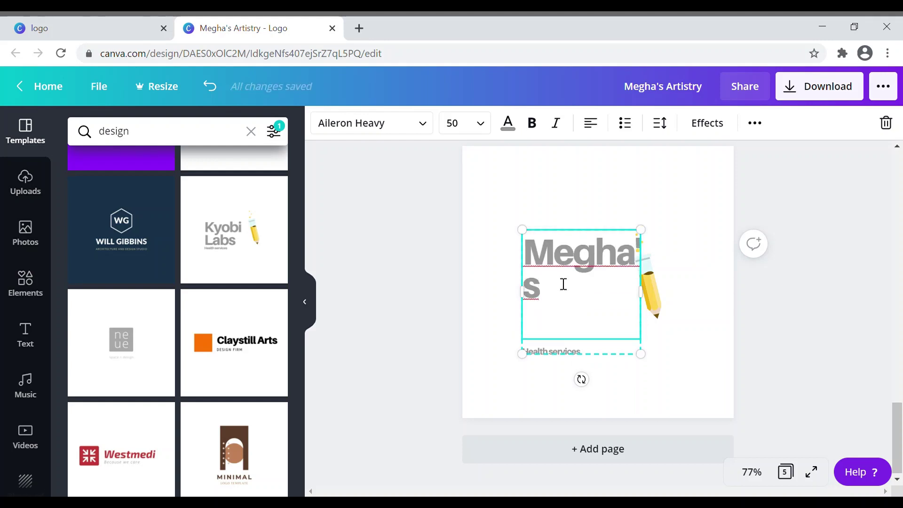
type("Artistry")
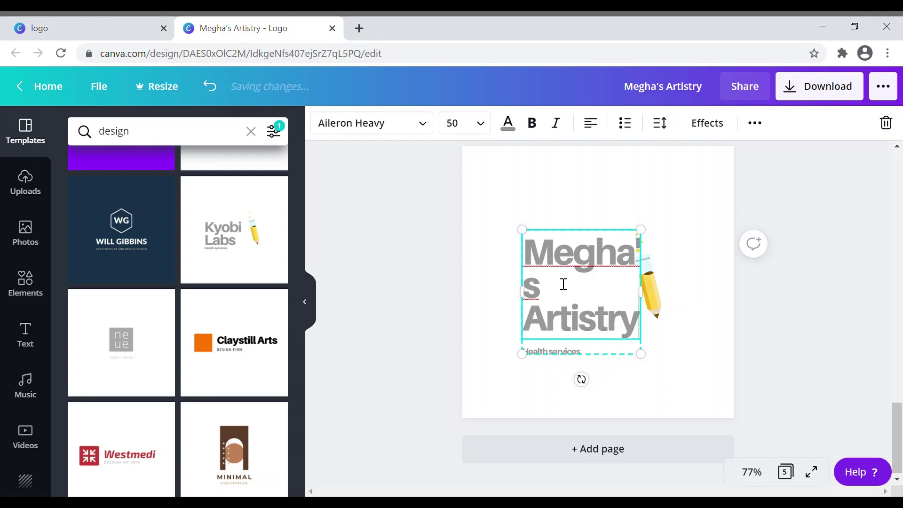
- Delete the Health services tagline text beneath the heading on page 5
left_click(613, 348)
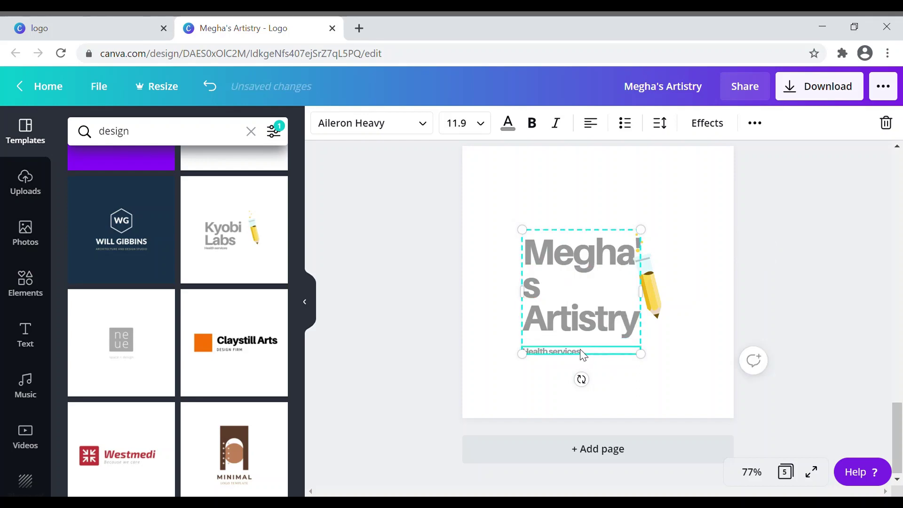
double_click(565, 352)
key("BackSpace")
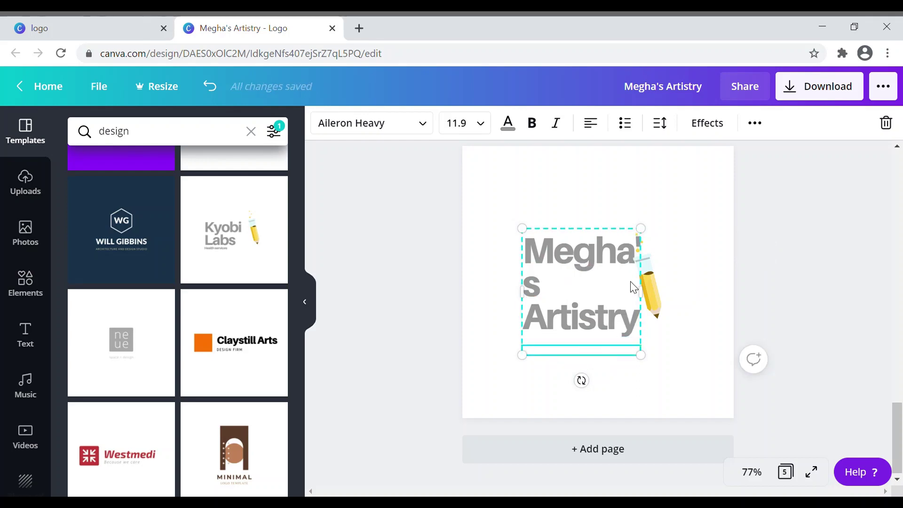
- Widen the heading's text box so each word of the brand name fits on one line, and shift it away from the pencil
left_click_drag(659, 302, 684, 301)
left_click_drag(587, 288, 566, 285)
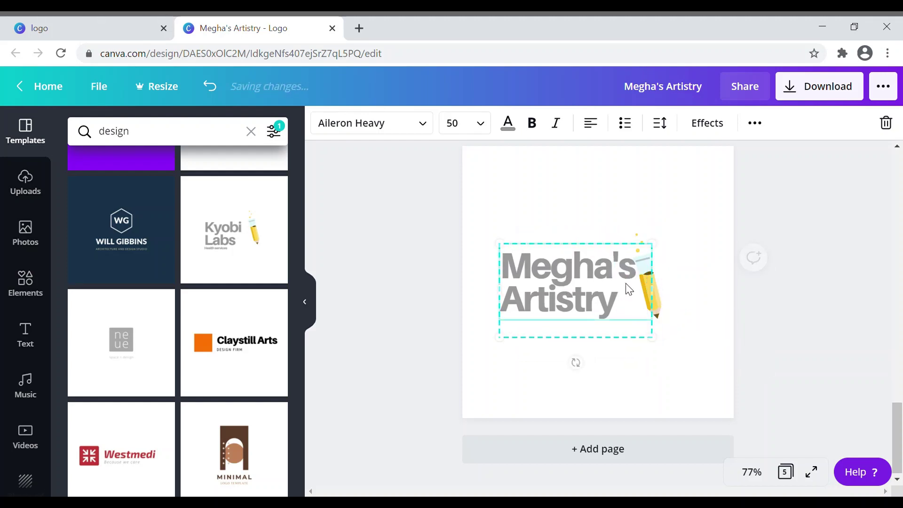
left_click(681, 343)
- Move the pencil graphic clear of the heading, and reposition and enlarge the heading to font size 55.9
left_click_drag(649, 289, 688, 282)
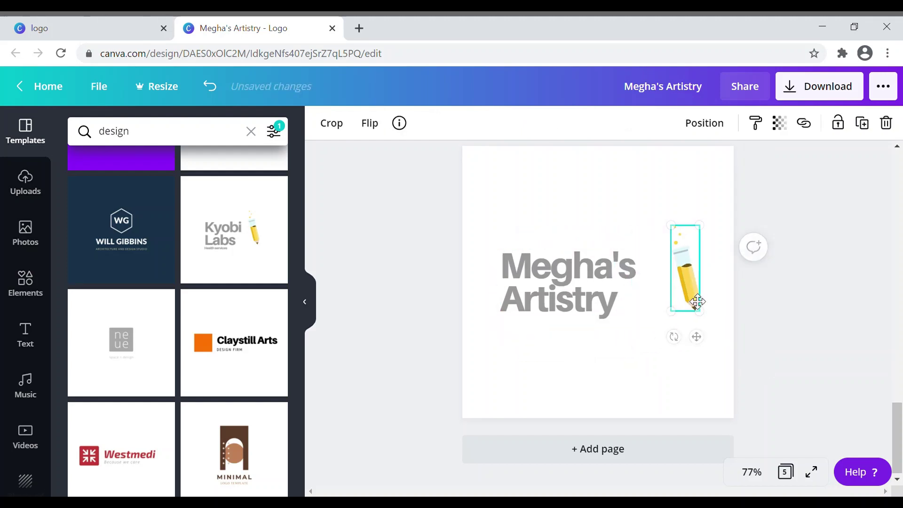
mouse_move(610, 299)
left_mouse_down()
mouse_move(620, 282)
mouse_move(618, 291)
left_mouse_up()
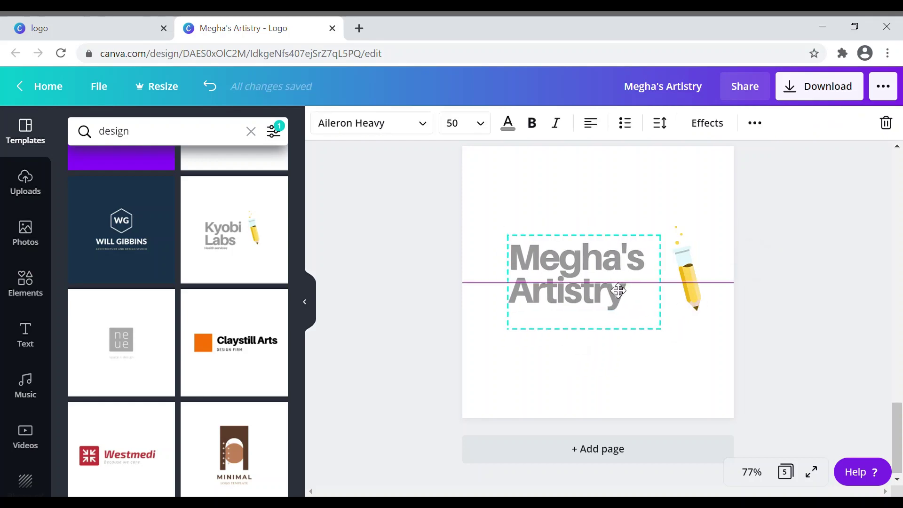
left_click_drag(672, 342, 683, 358)
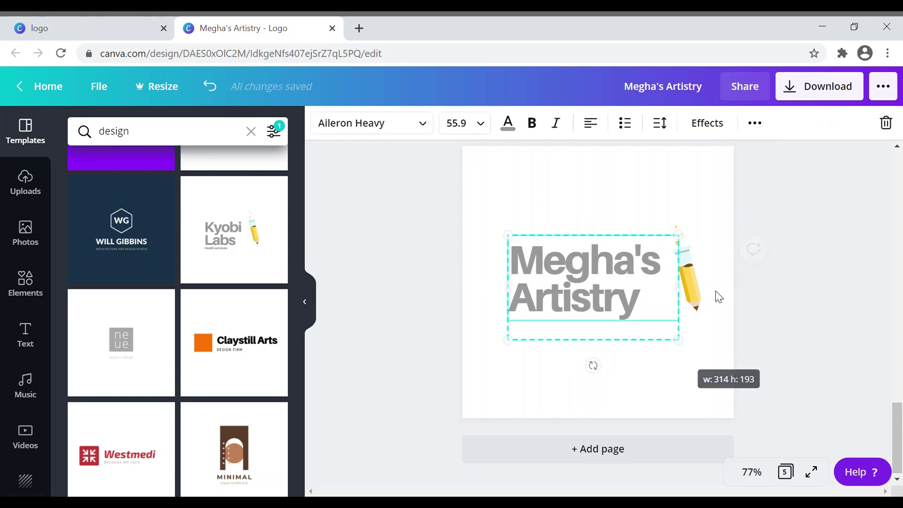
- Delete the pencil graphic from page 5
left_click(687, 279)
right_click(687, 281)
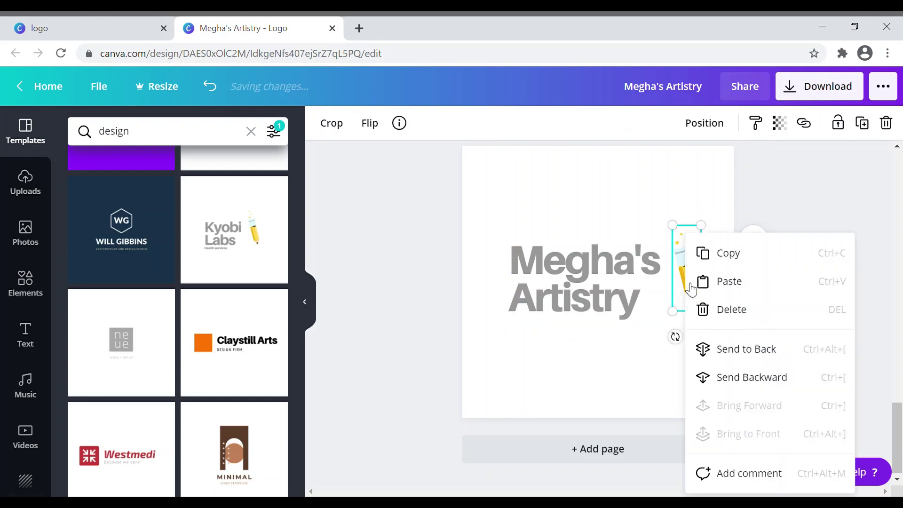
left_click(730, 316)
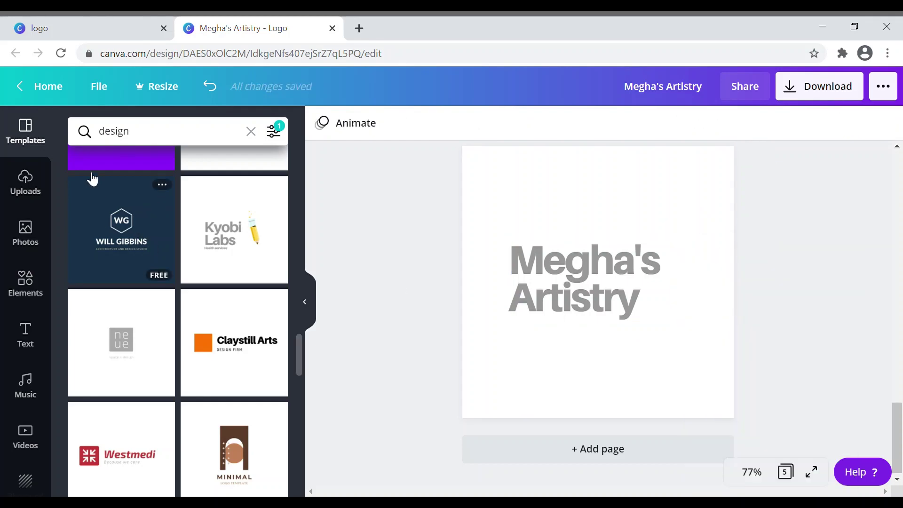
- Search the logo templates for "paint"
left_click_drag(132, 131, 106, 140)
type("paint")
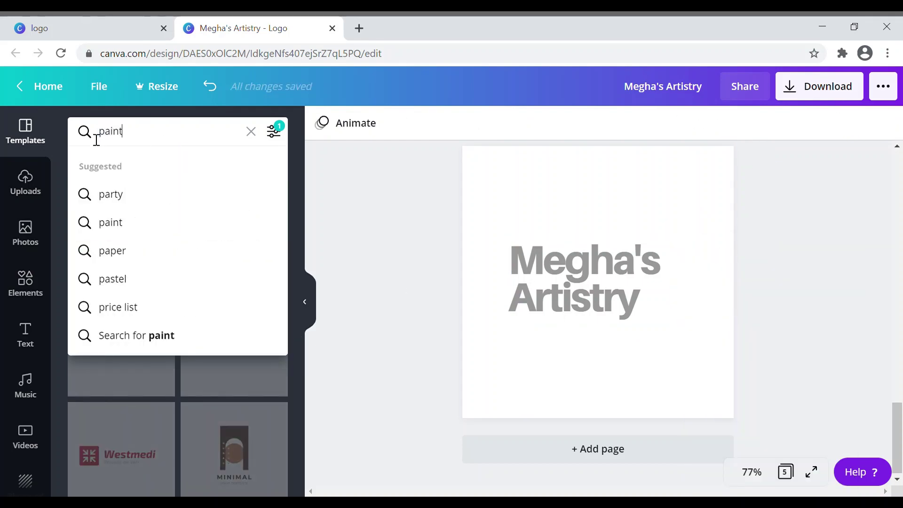
key("Return")
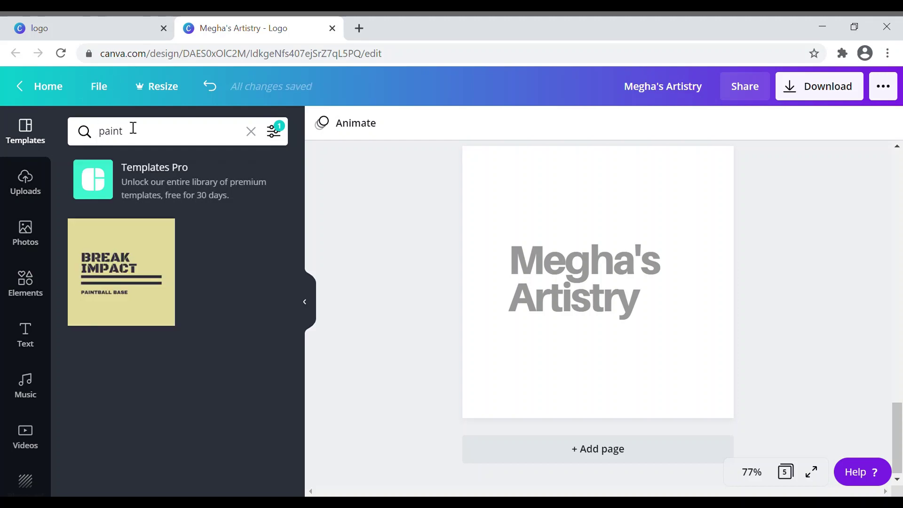
- Search the design elements for "paint" and add the graphic of an orange pencil with a pink-handled brush to page 5
left_click(32, 291)
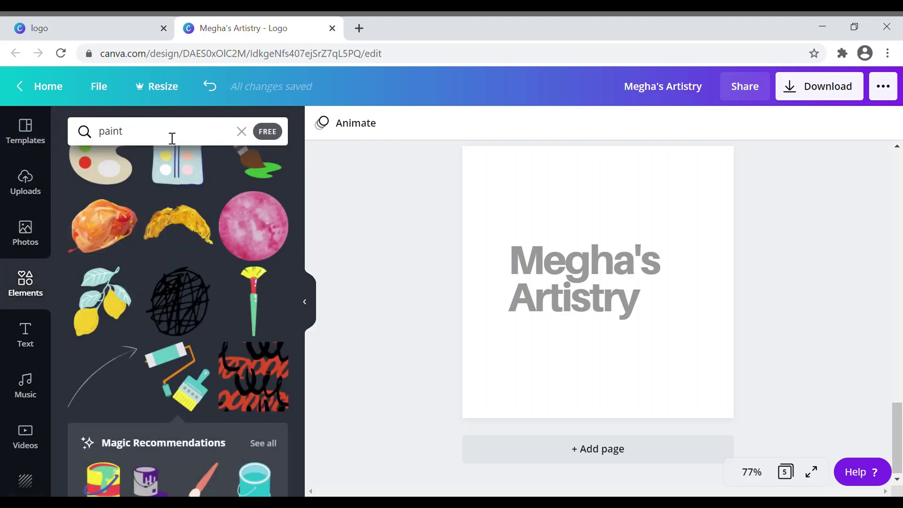
left_click_drag(172, 138, 105, 140)
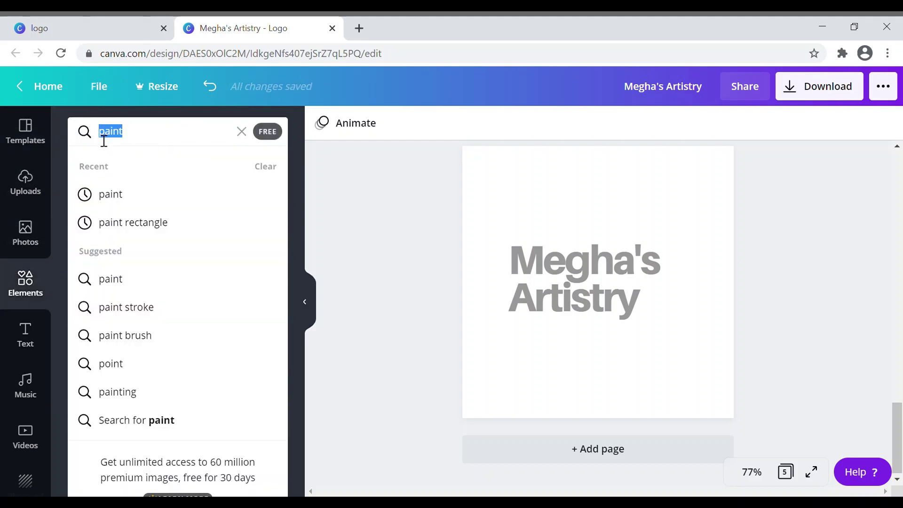
key("Return")
scroll(215, 252, "down", 8)
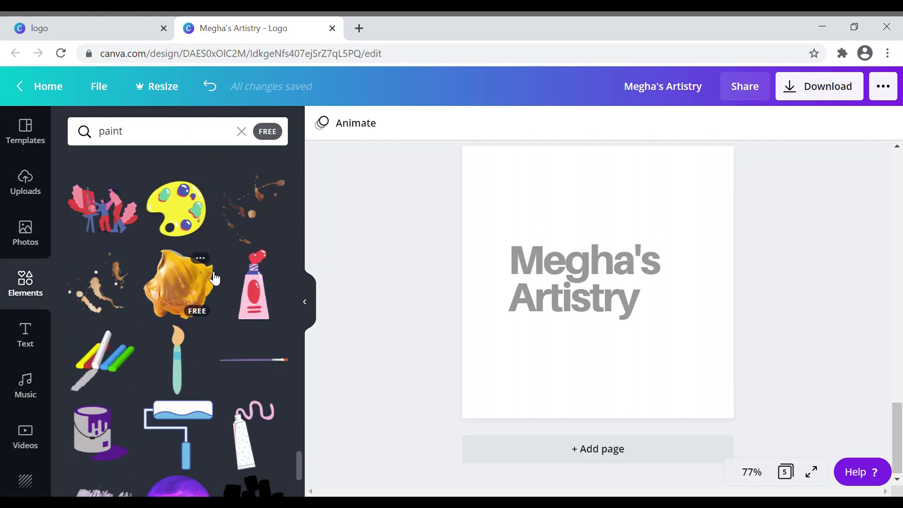
scroll(212, 278, "down", 3)
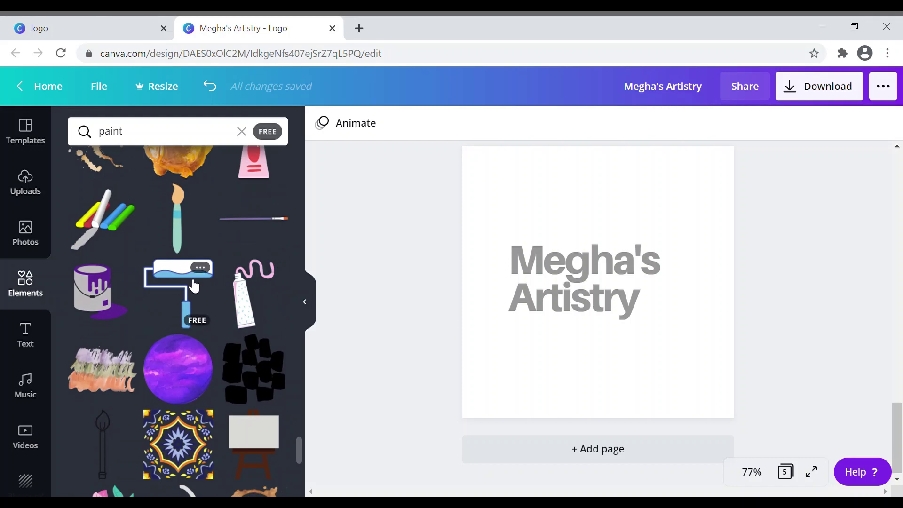
scroll(191, 283, "down", 3)
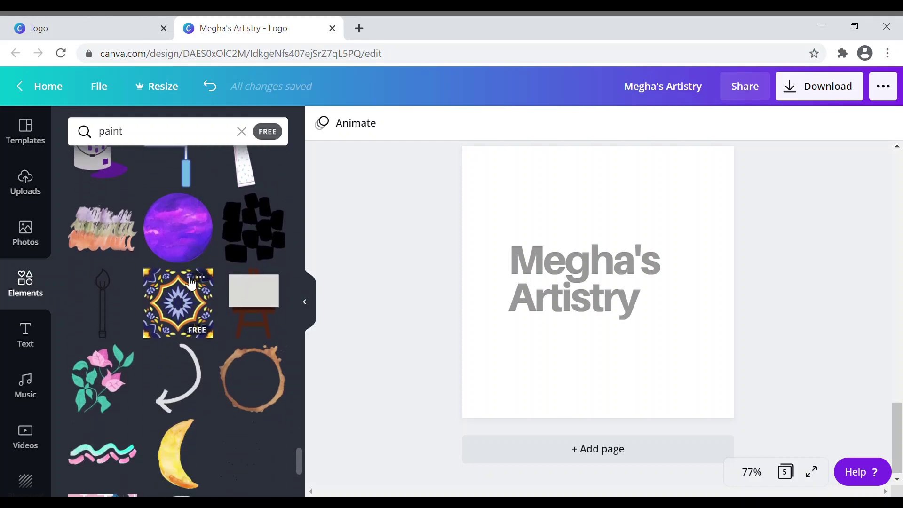
scroll(191, 282, "down", 3)
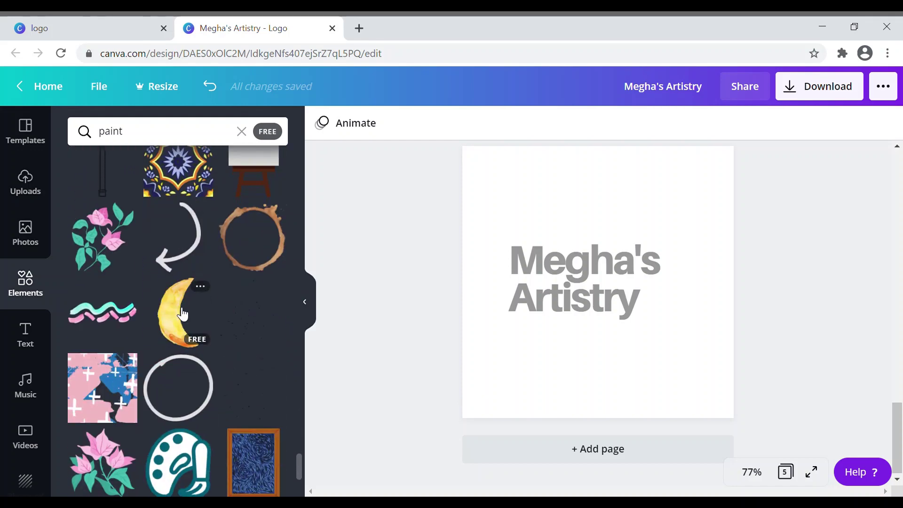
scroll(183, 314, "down", 4)
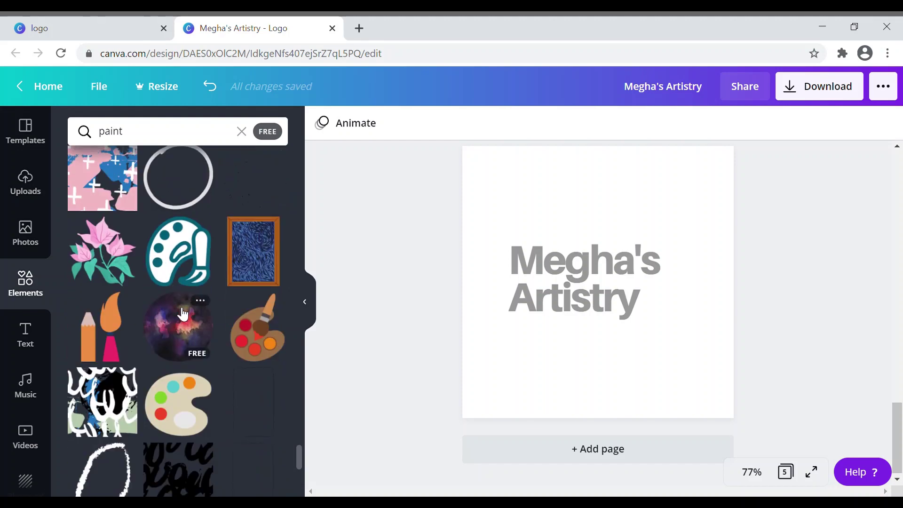
left_click(100, 327)
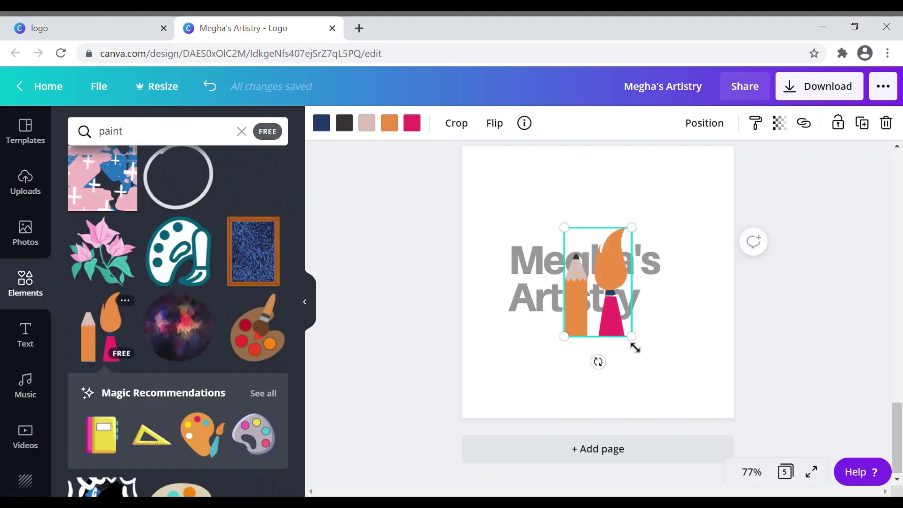
- Place the pencil-and-brush graphic at a smaller size against the right end of the heading, layered behind the text
mouse_move(635, 348)
left_mouse_down()
mouse_move(617, 334)
mouse_move(591, 339)
left_mouse_up()
mouse_move(593, 292)
left_mouse_down()
mouse_move(667, 291)
mouse_move(678, 300)
mouse_move(676, 292)
left_mouse_up()
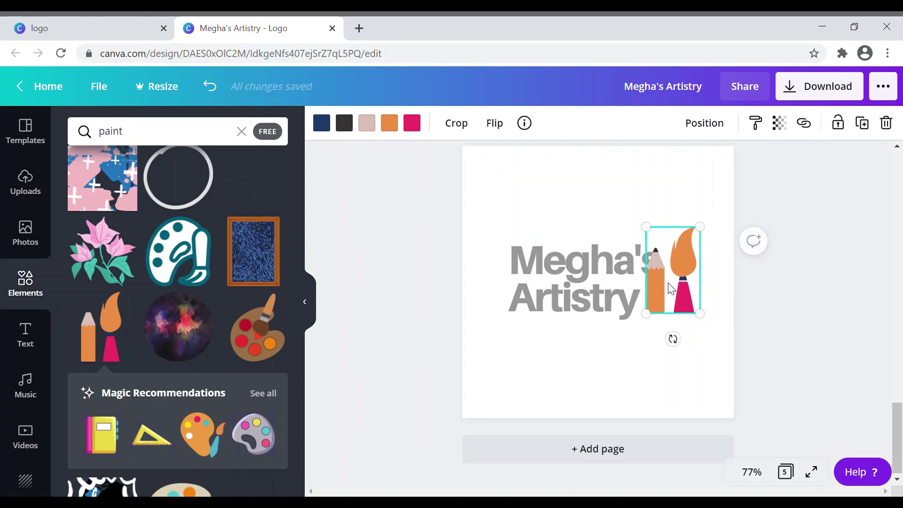
right_click(676, 292)
left_click(725, 375)
left_click(570, 364)
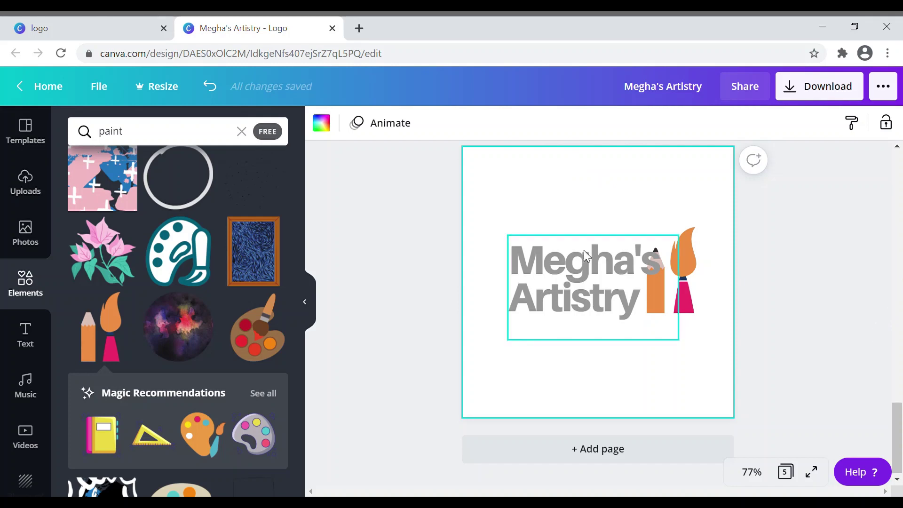
- Shift the heading slightly left and the pencil-and-brush graphic slightly right to reduce their overlap
mouse_move(596, 269)
left_mouse_down()
mouse_move(585, 262)
mouse_move(593, 271)
left_mouse_up()
left_click(629, 185)
left_click(673, 278)
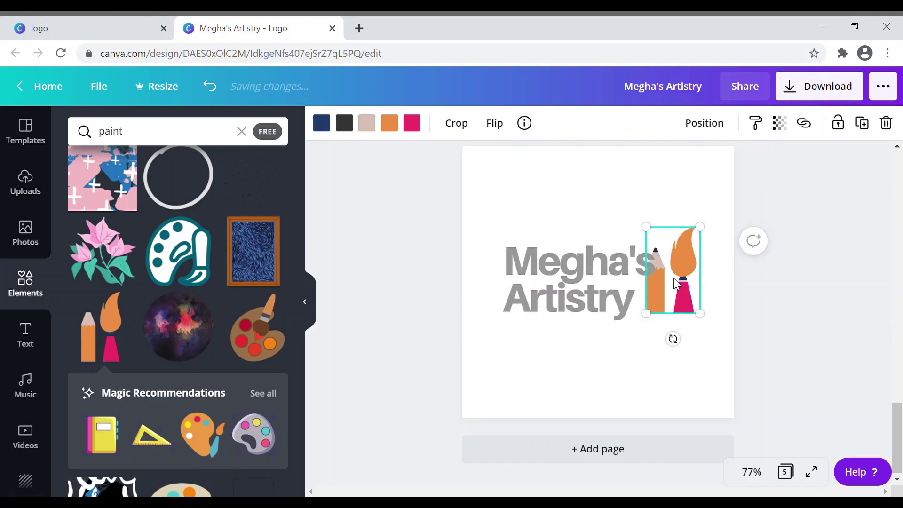
left_click_drag(676, 279, 688, 287)
left_click(782, 292)
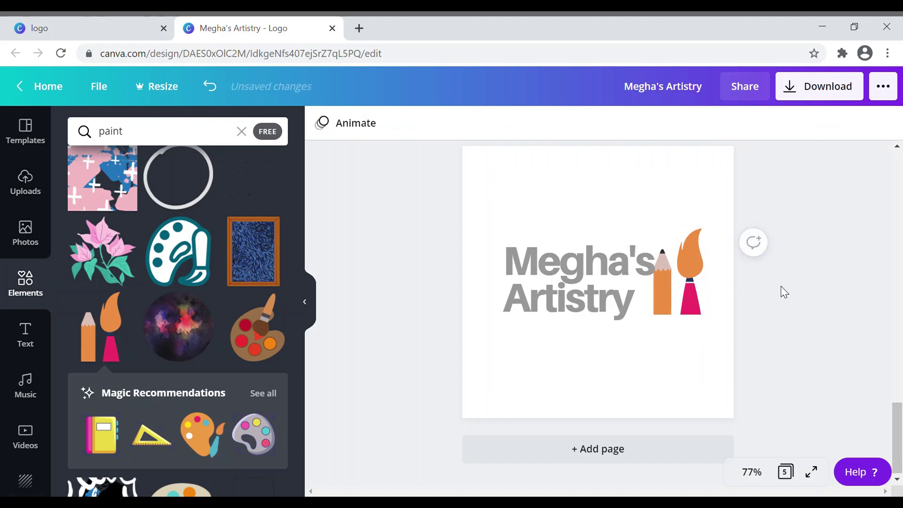
- Review the logo variants on all five pages, comparing their text styles and painting graphics
scroll(746, 376, "up", 8)
scroll(730, 364, "up", 15)
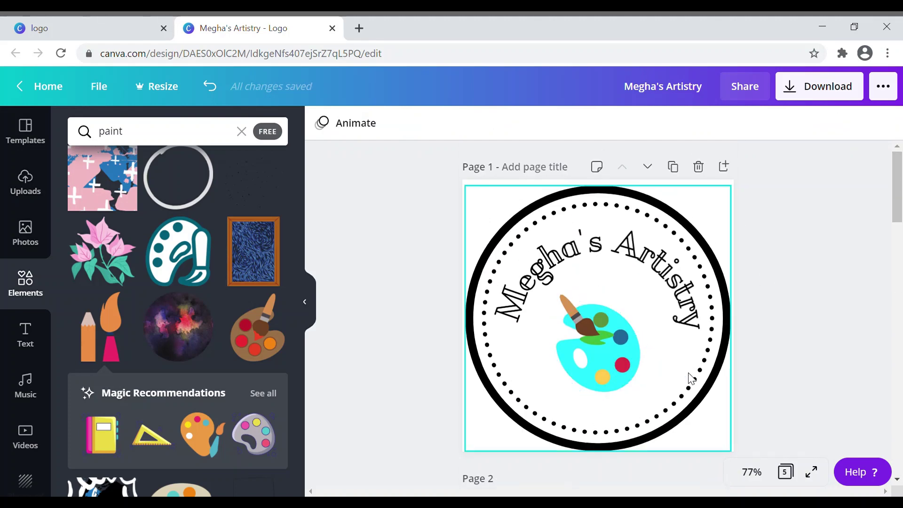
scroll(664, 318, "down", 4)
scroll(667, 318, "down", 3)
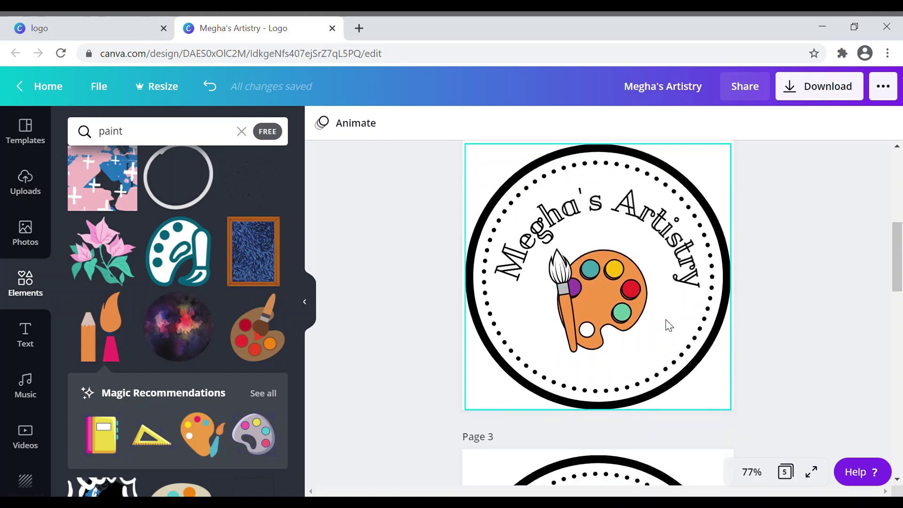
scroll(668, 324, "down", 9)
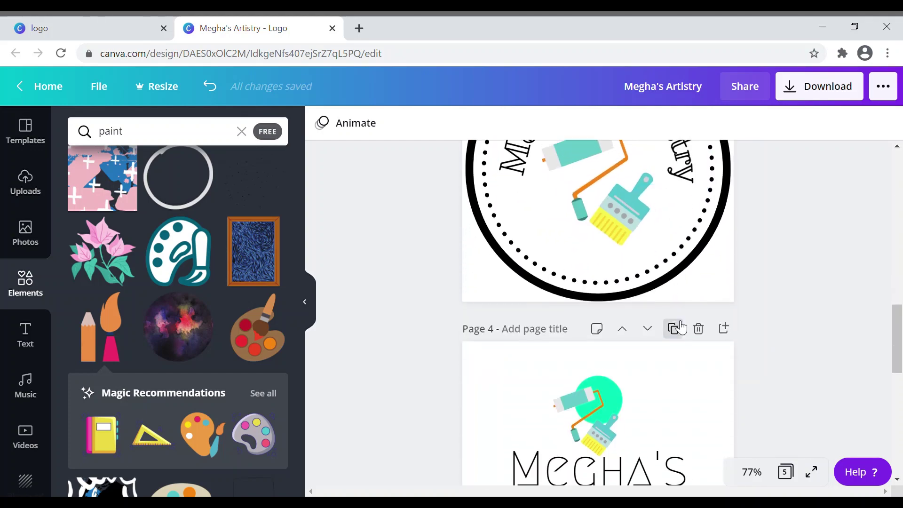
scroll(680, 328, "up", 11)
scroll(633, 232, "down", 5)
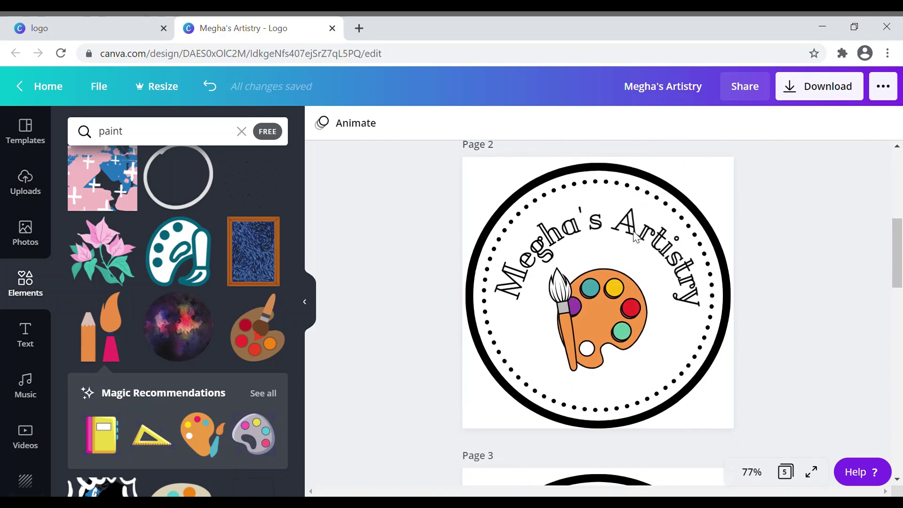
scroll(635, 237, "down", 6)
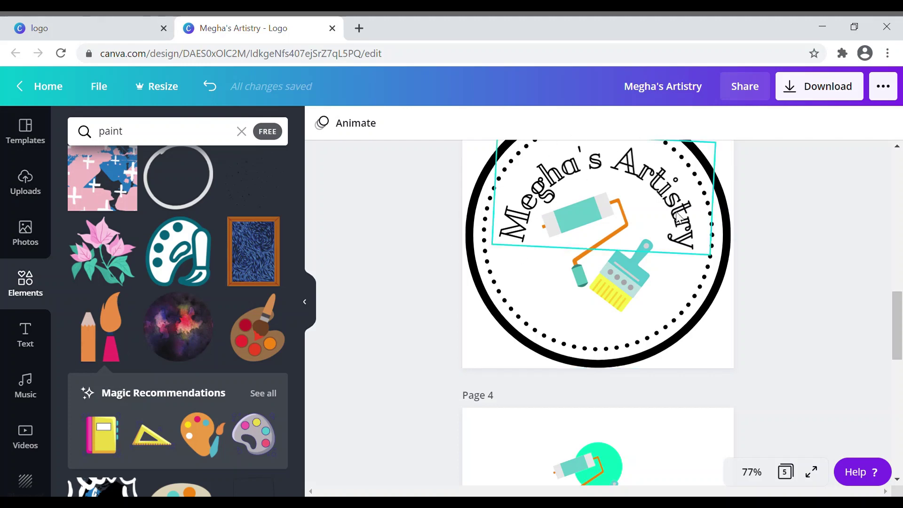
scroll(649, 262, "down", 5)
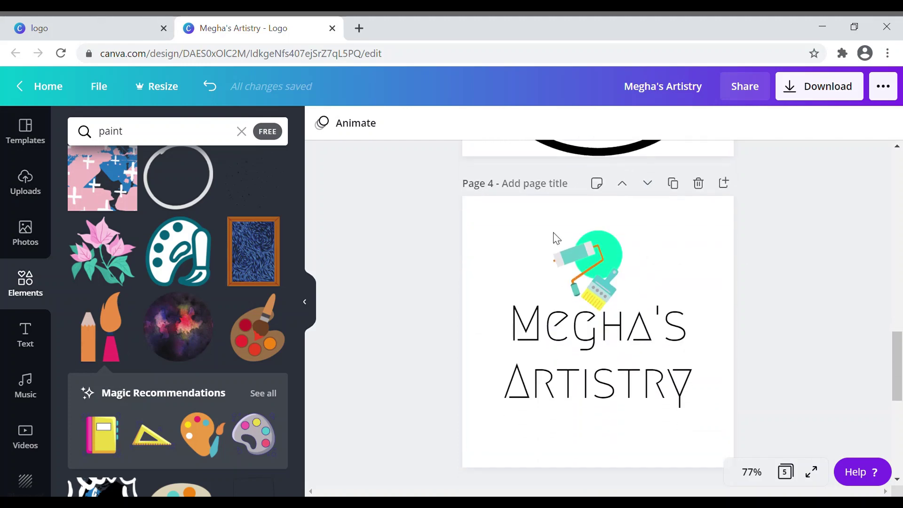
scroll(621, 256, "down", 4)
scroll(637, 273, "down", 3)
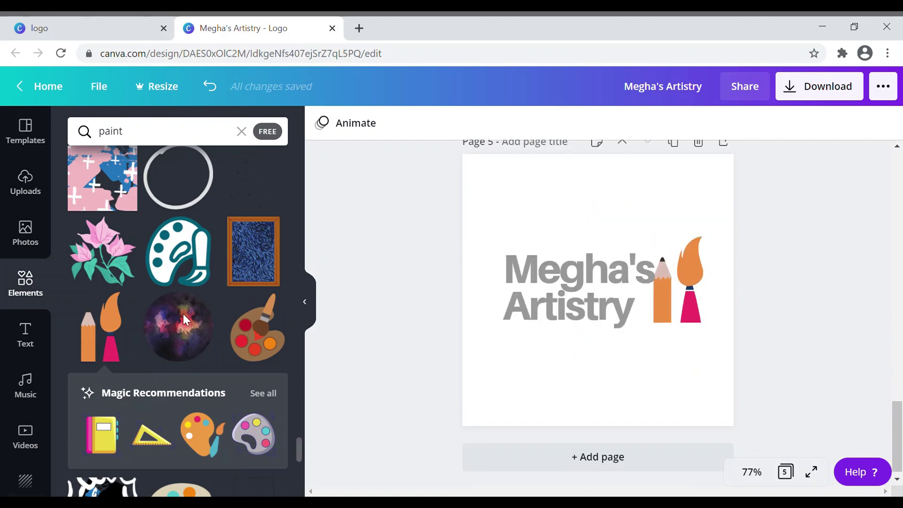
scroll(185, 320, "down", 2)
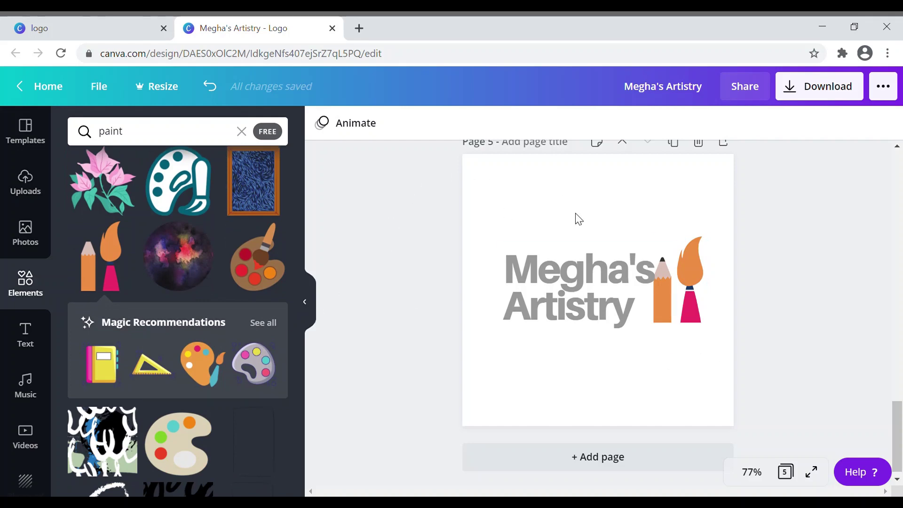
scroll(735, 311, "down", 1)
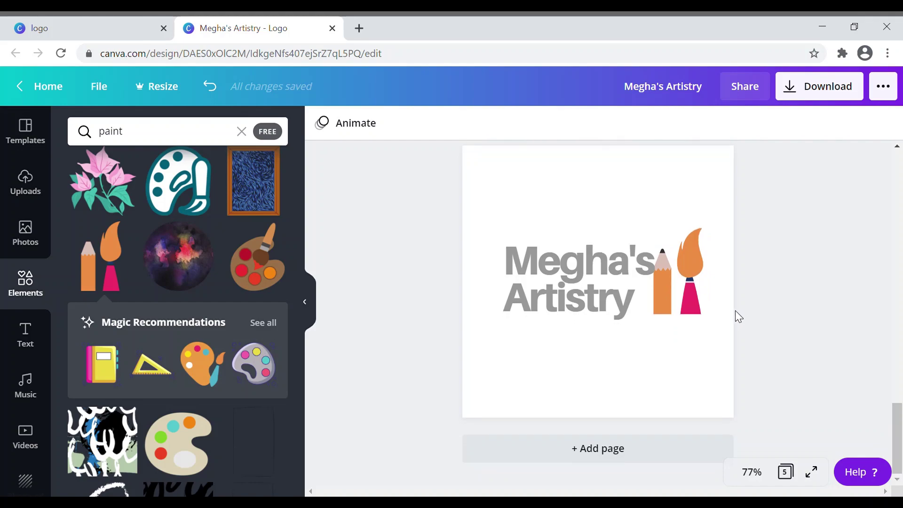
scroll(762, 304, "up", 2)
scroll(785, 300, "up", 15)
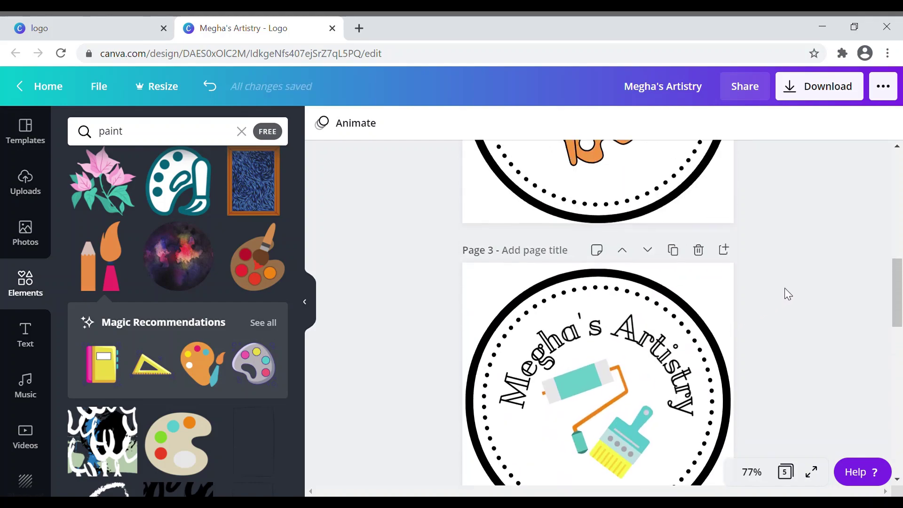
scroll(788, 294, "up", 6)
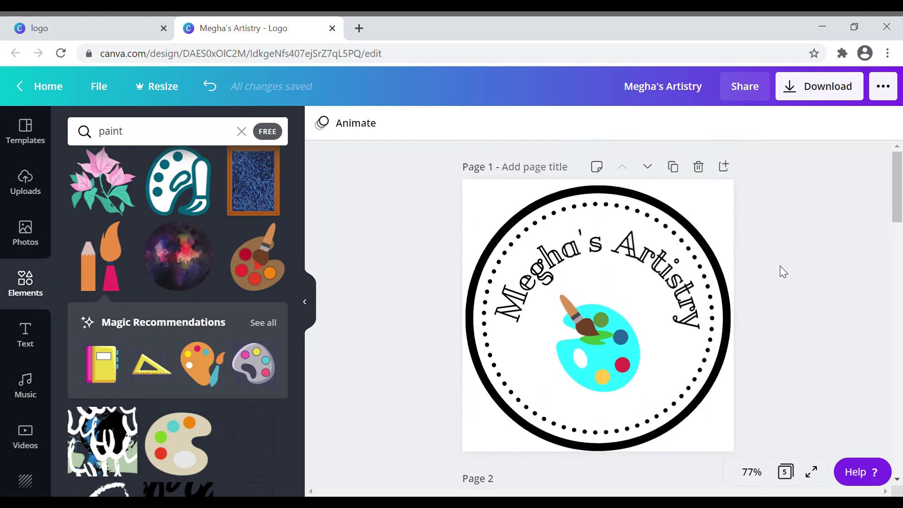
scroll(783, 272, "down", 10)
scroll(785, 287, "up", 3)
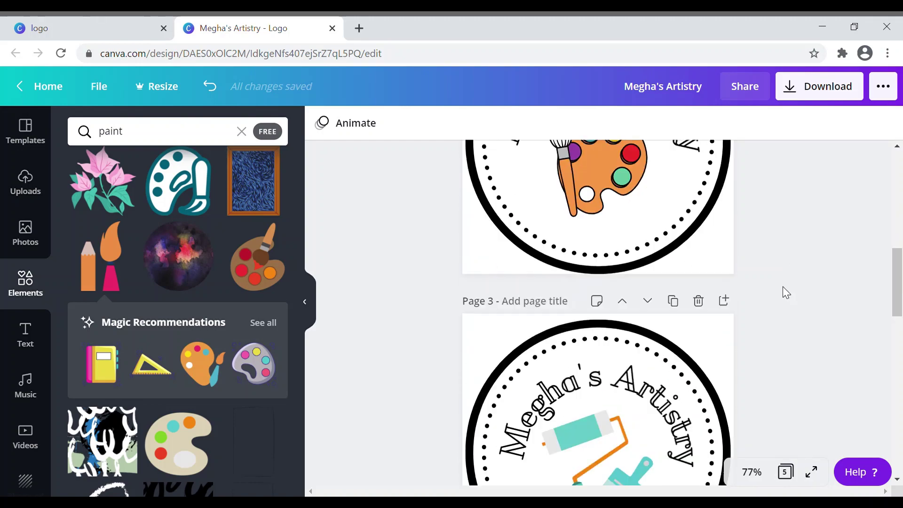
scroll(785, 292, "up", 6)
scroll(767, 286, "up", 2)
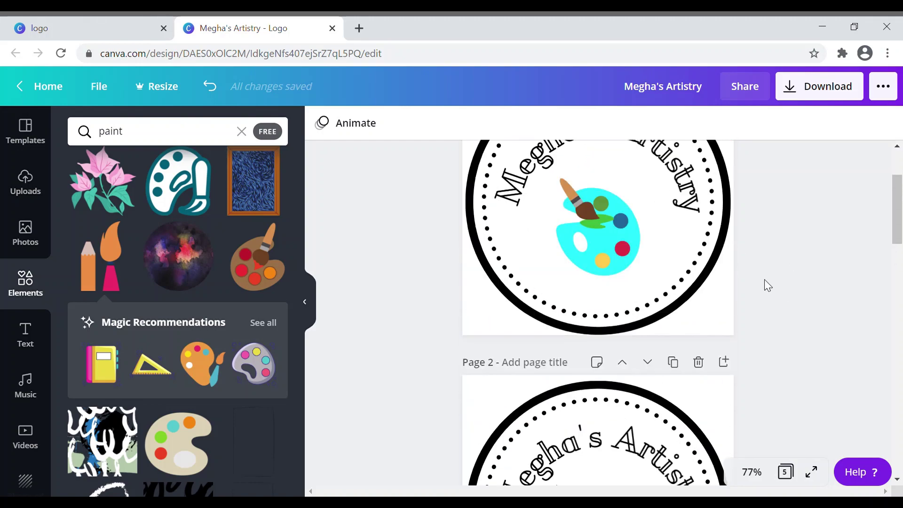
scroll(768, 286, "up", 4)
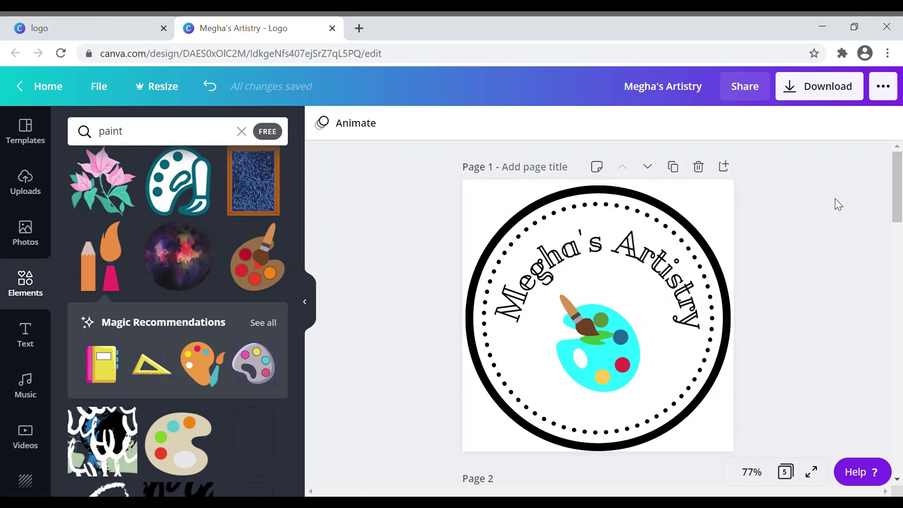
scroll(833, 214, "down", 5)
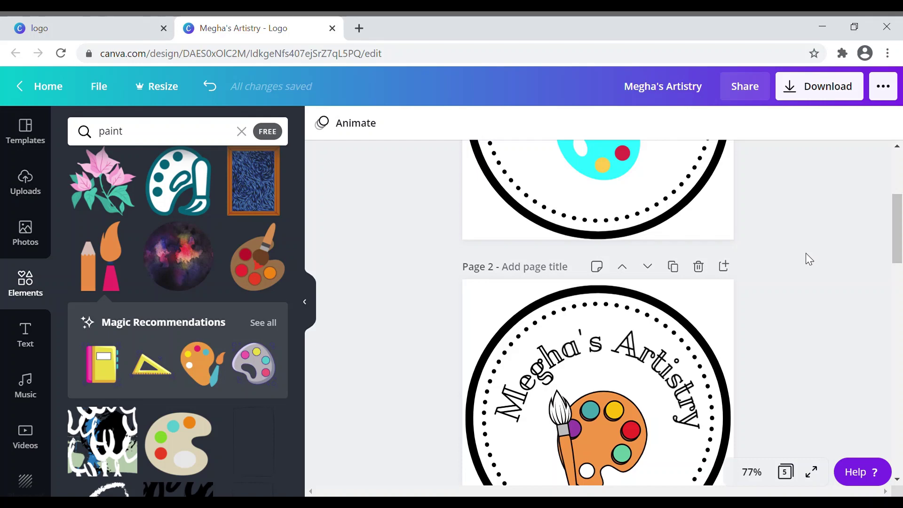
scroll(805, 275, "up", 5)
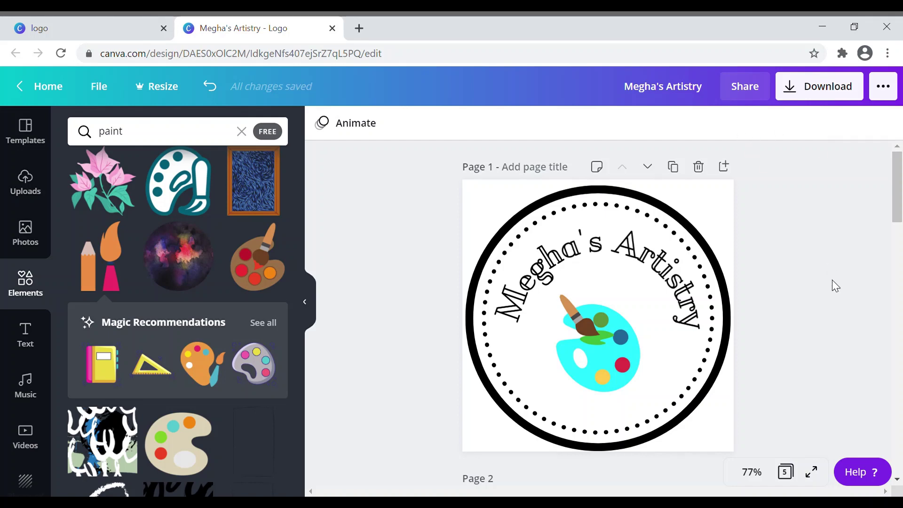
- Inspect the file types available for downloading the design, and close the download settings without exporting
left_click(798, 87)
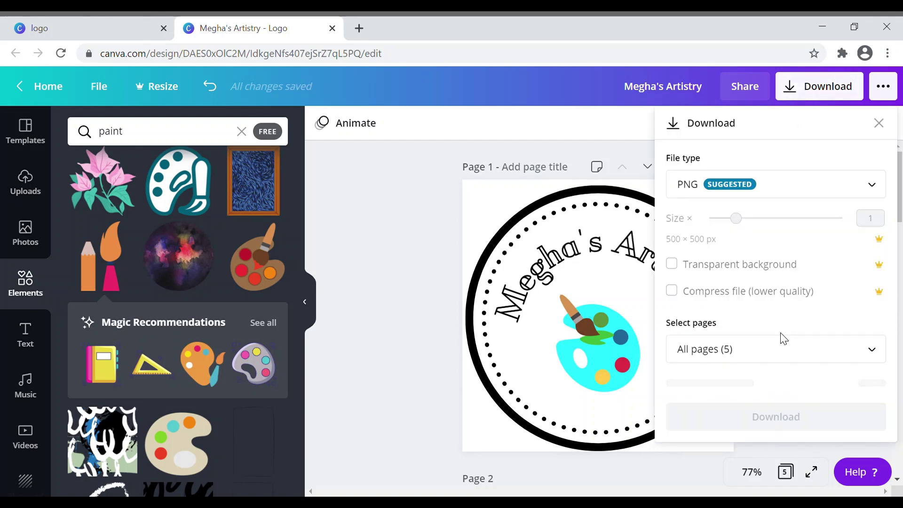
left_click(784, 191)
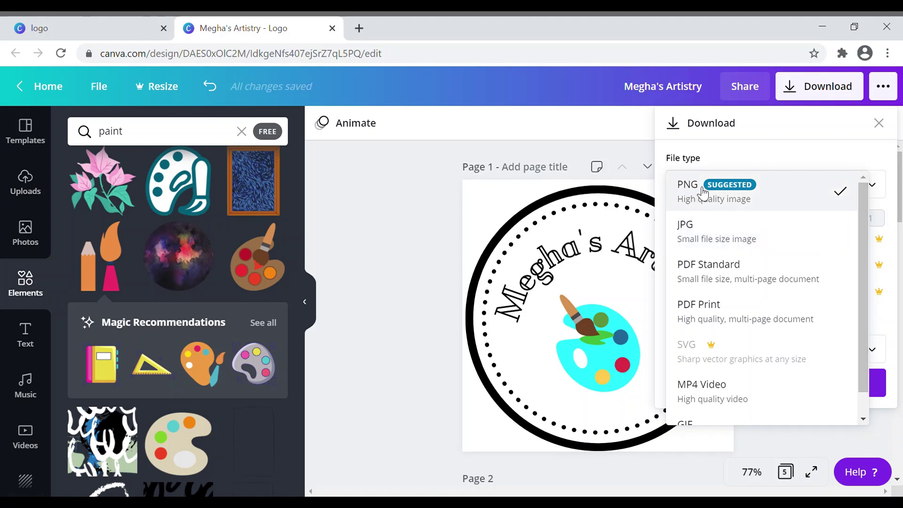
left_click(532, 147)
left_click(421, 198)
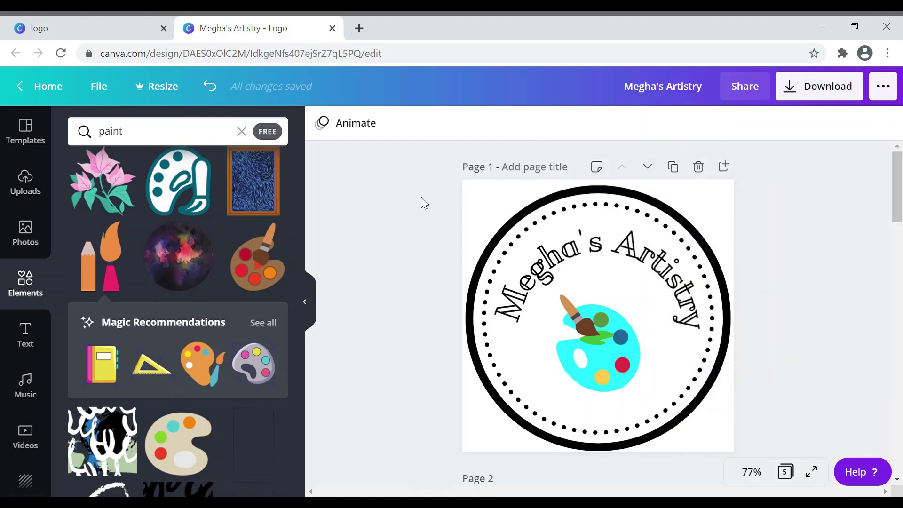